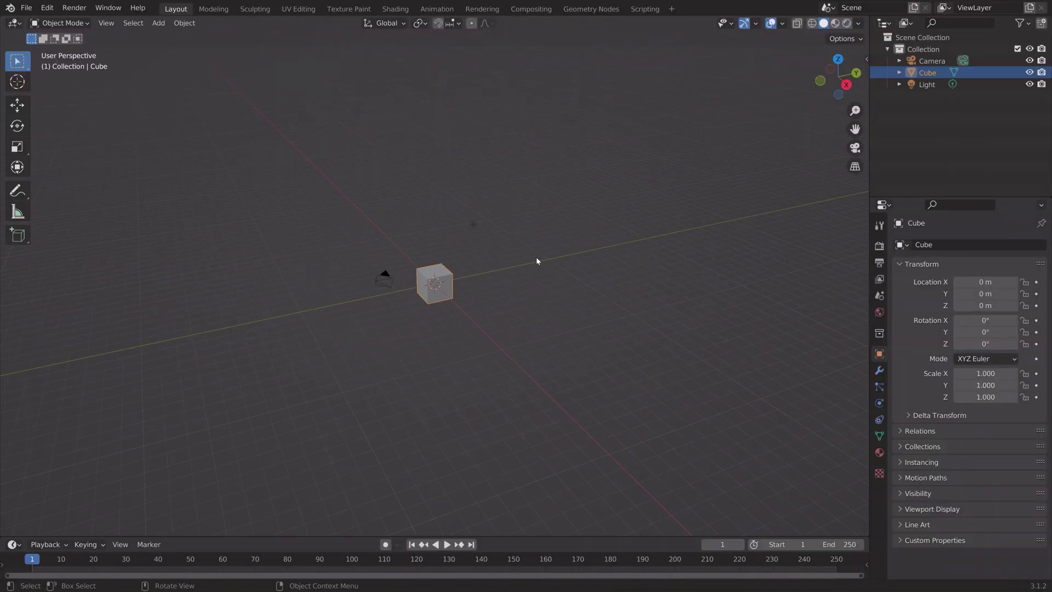
Scale the default cube by about 14.6 in X and Y only, leaving out the Z axis, to form a wide slab.
key("s")
key("shift+z")
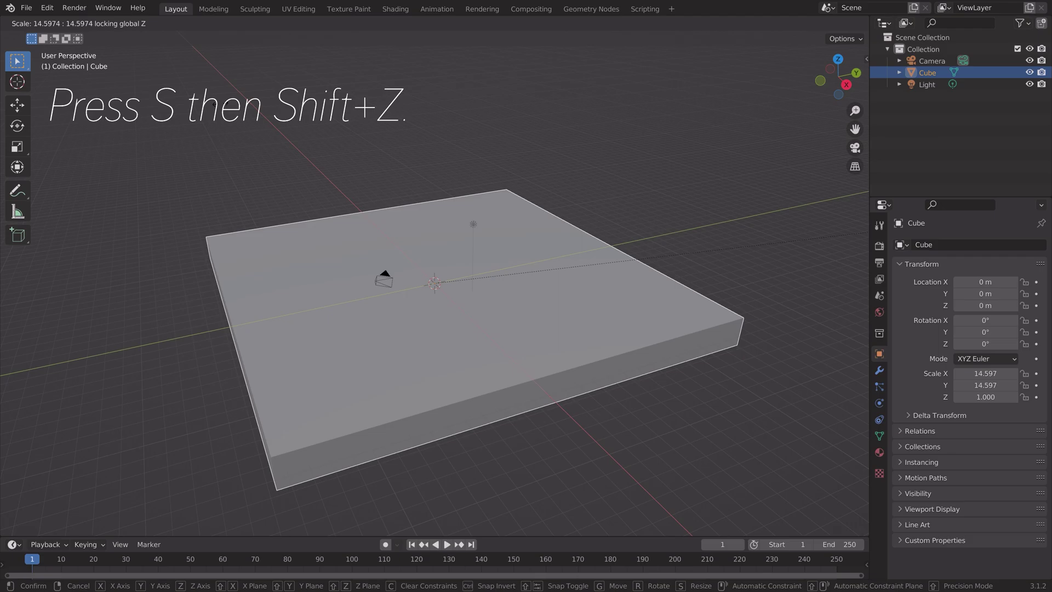
left_click(222, 108)
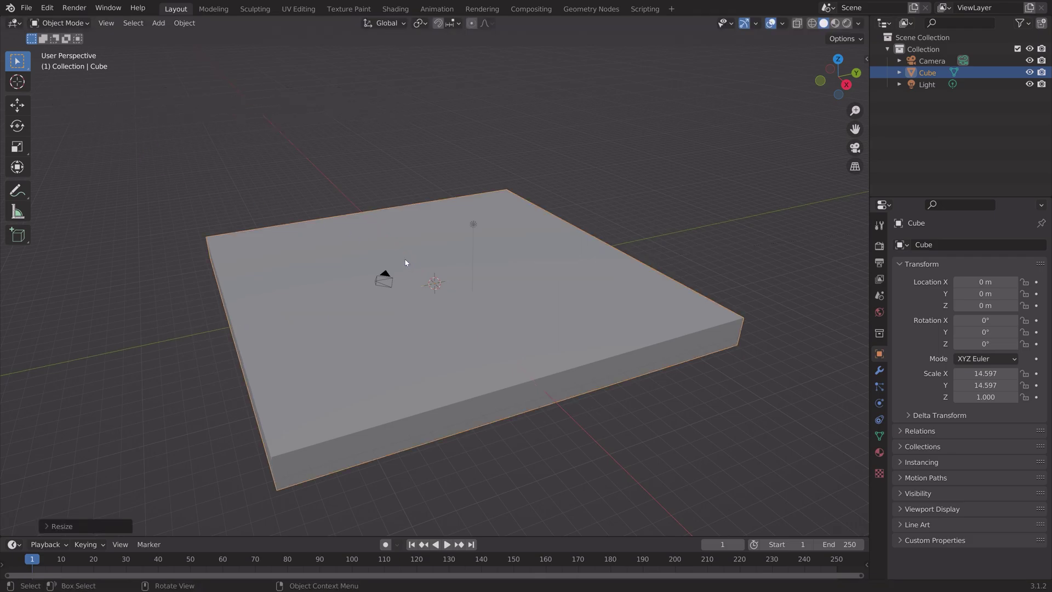
Look up "bool" in the add-on preferences and make sure the Object: Bool Tool add-on is enabled.
left_click(47, 8)
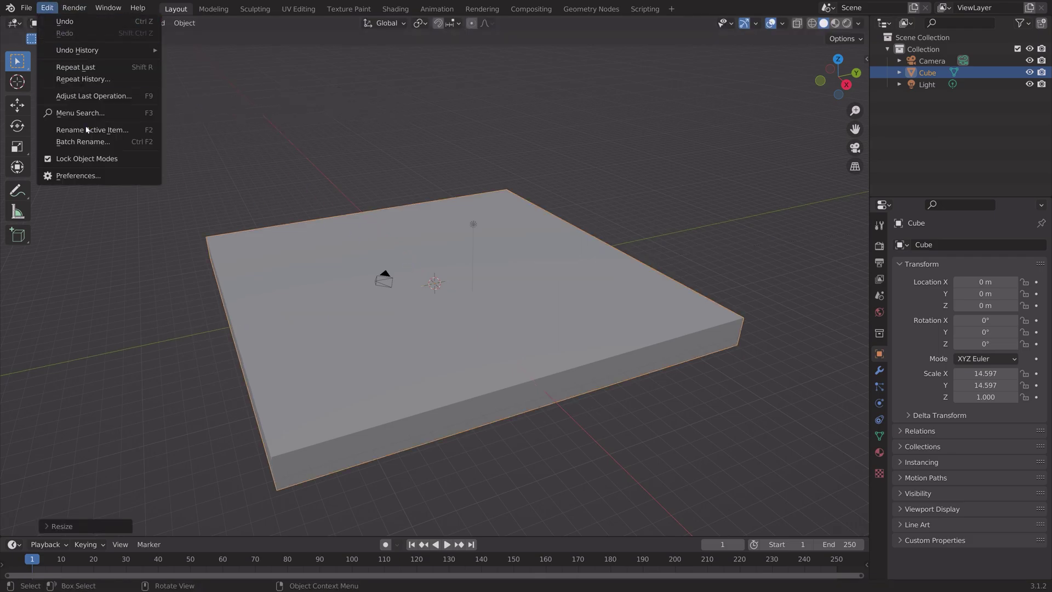
left_click(91, 174)
left_click(329, 38)
type("bool")
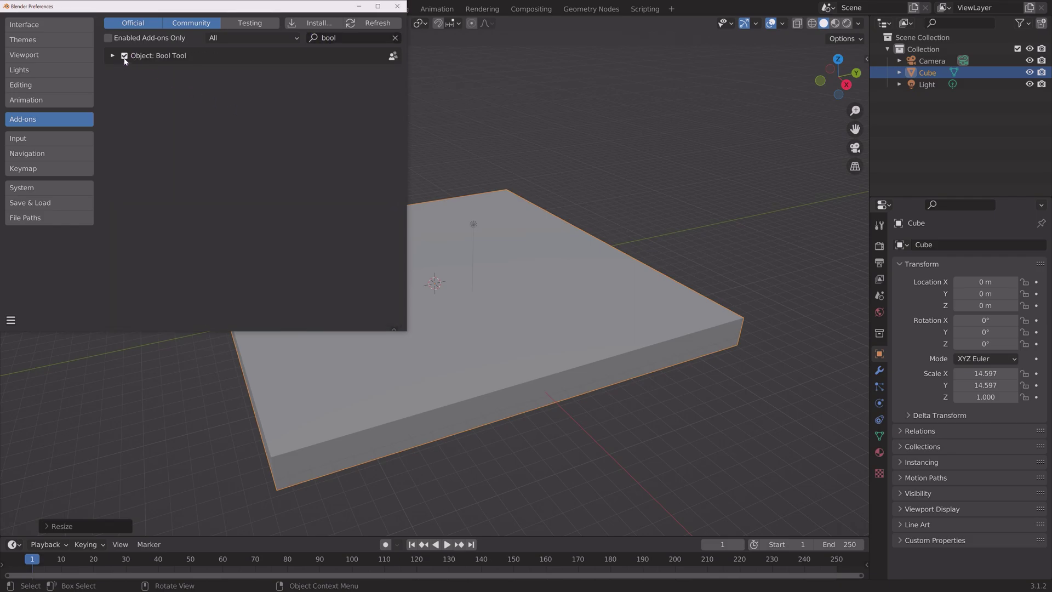
left_click(398, 6)
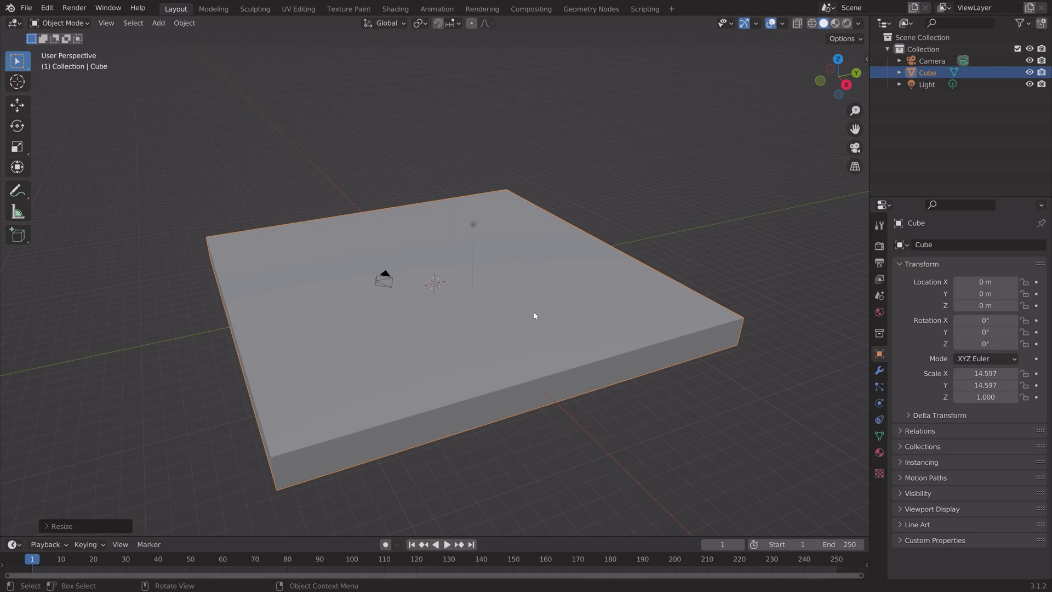
Add a mesh cylinder at the slab's centre and scale it uniformly to about 1.23.
scroll(494, 284, "up", 3)
key("shift+a")
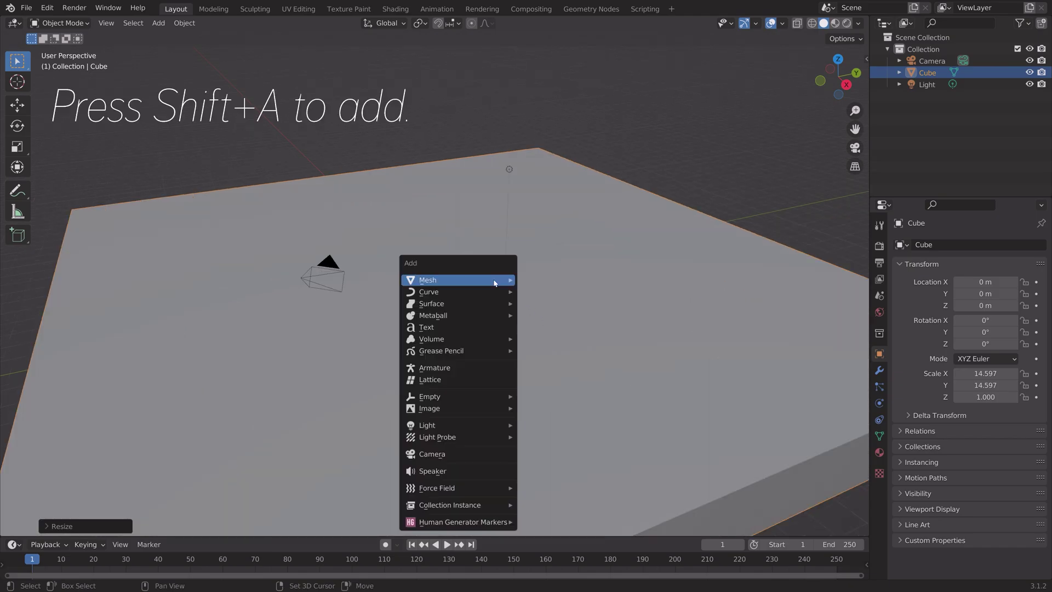
mouse_move(494, 283)
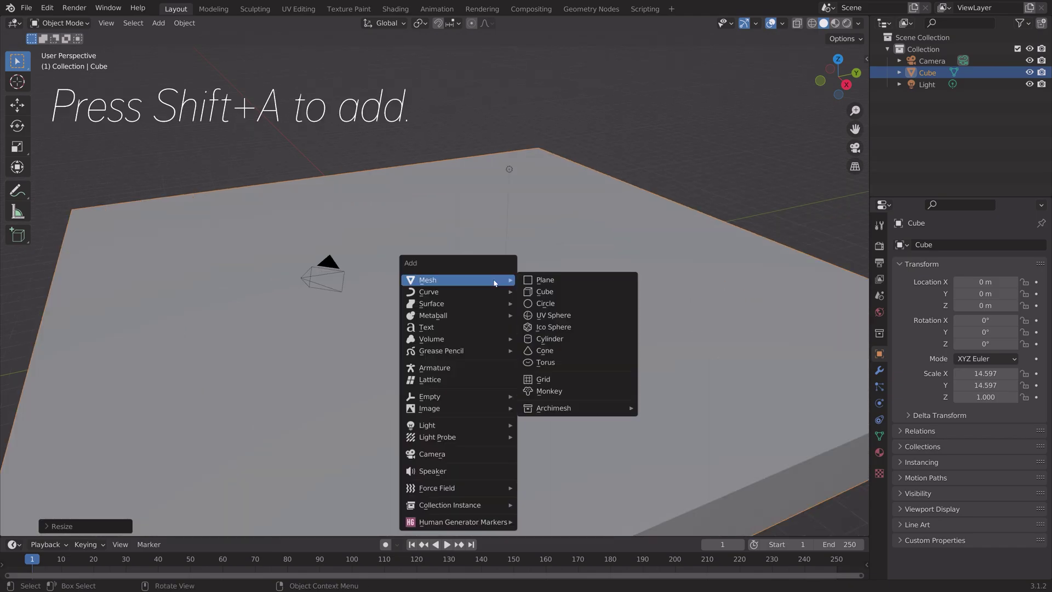
left_click(556, 338)
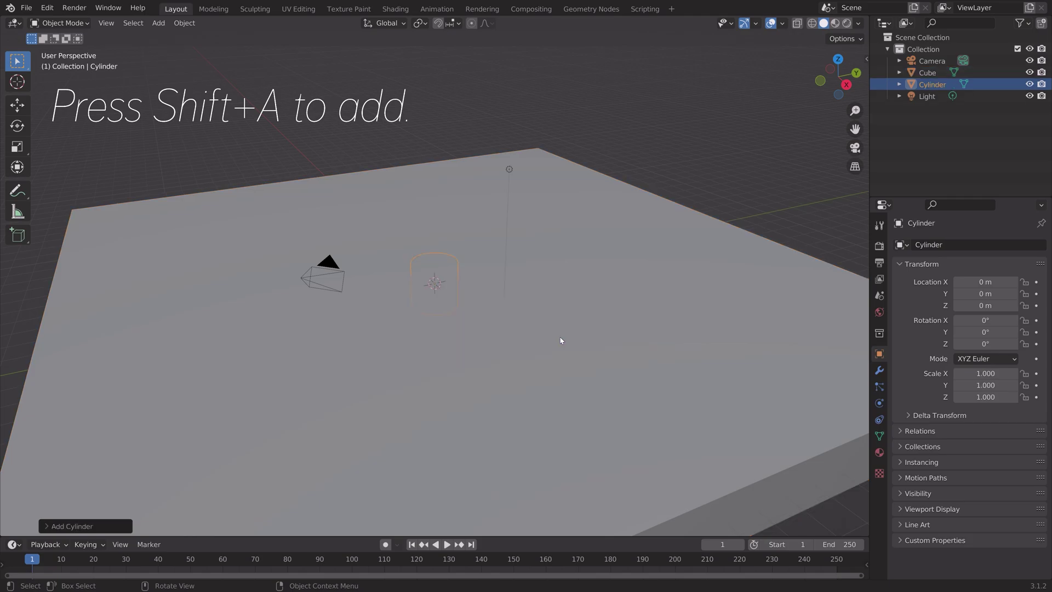
scroll(464, 260, "down", 3)
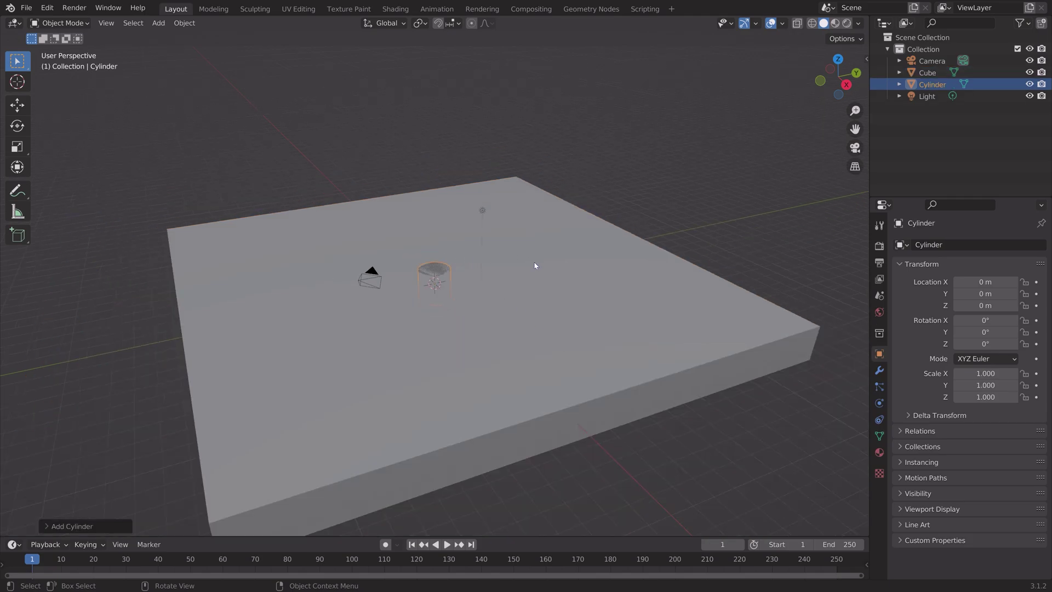
key("s")
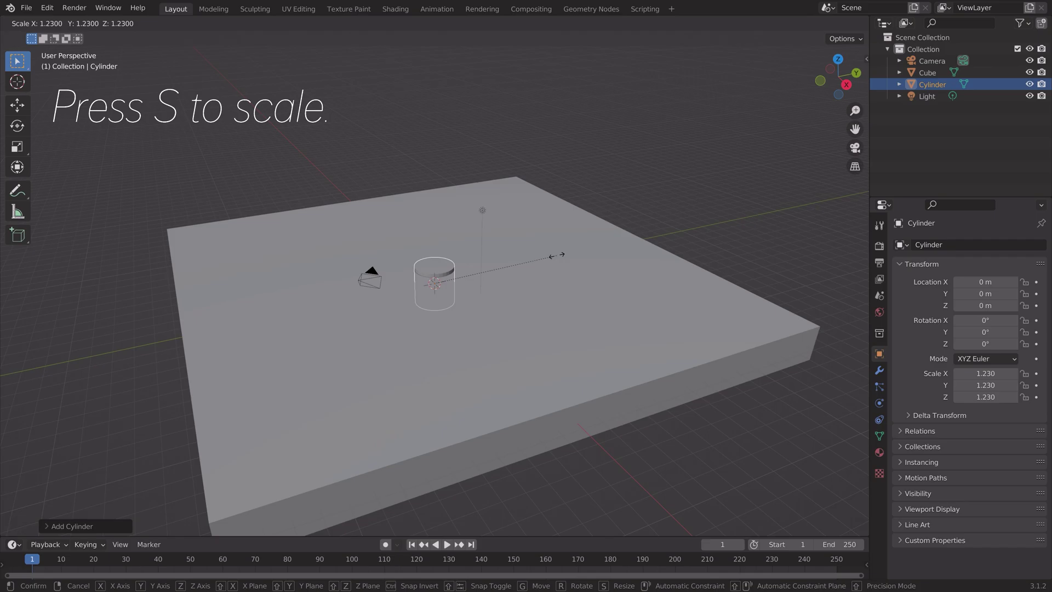
left_click(557, 255)
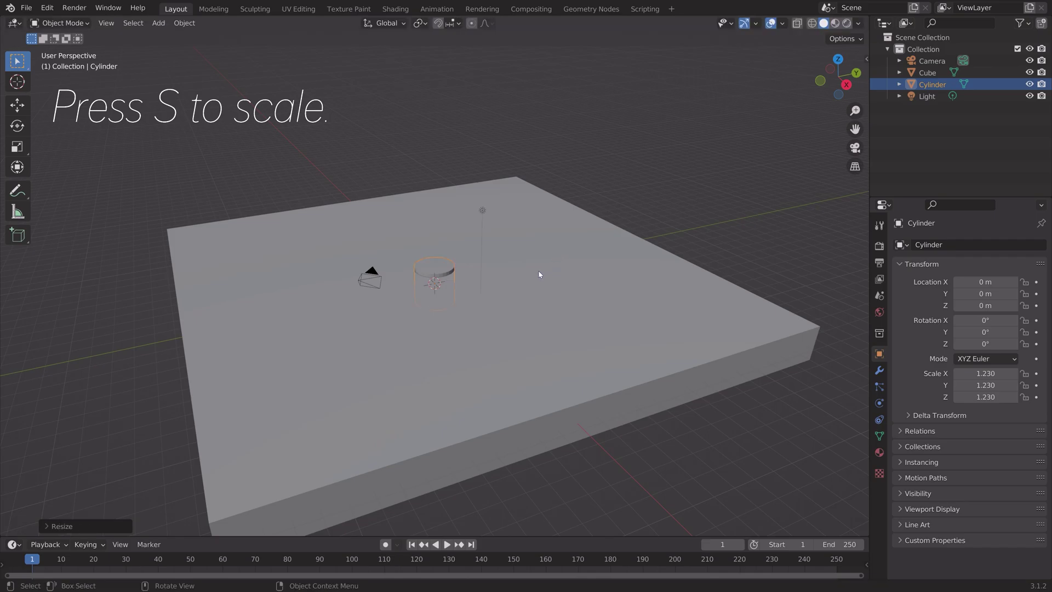
Select the cylinder's top and bottom faces in Edit Mode and set their edges' mean crease to about 0.98.
key("Tab")
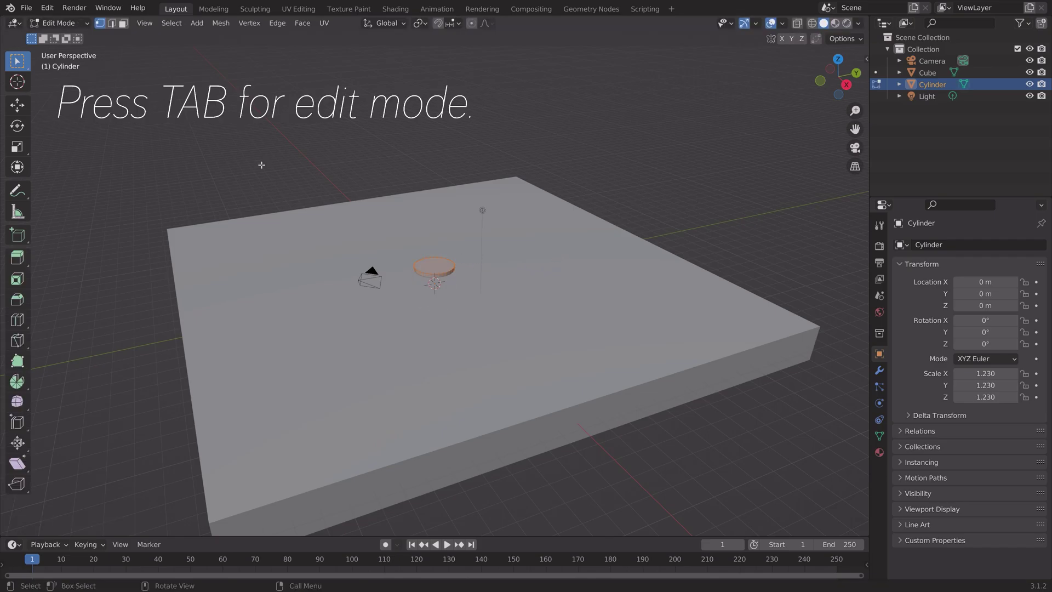
left_click(124, 23)
left_click(433, 266)
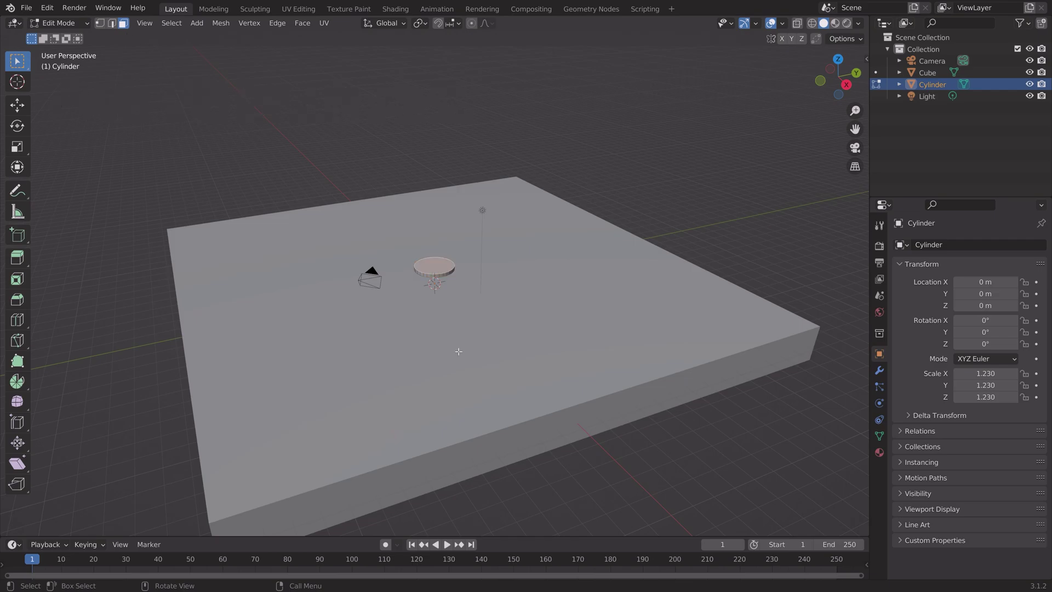
middle_click_drag(459, 350, 431, 279)
scroll(433, 285, "up", 5)
left_click(447, 330, "shift")
scroll(447, 330, "down", 8)
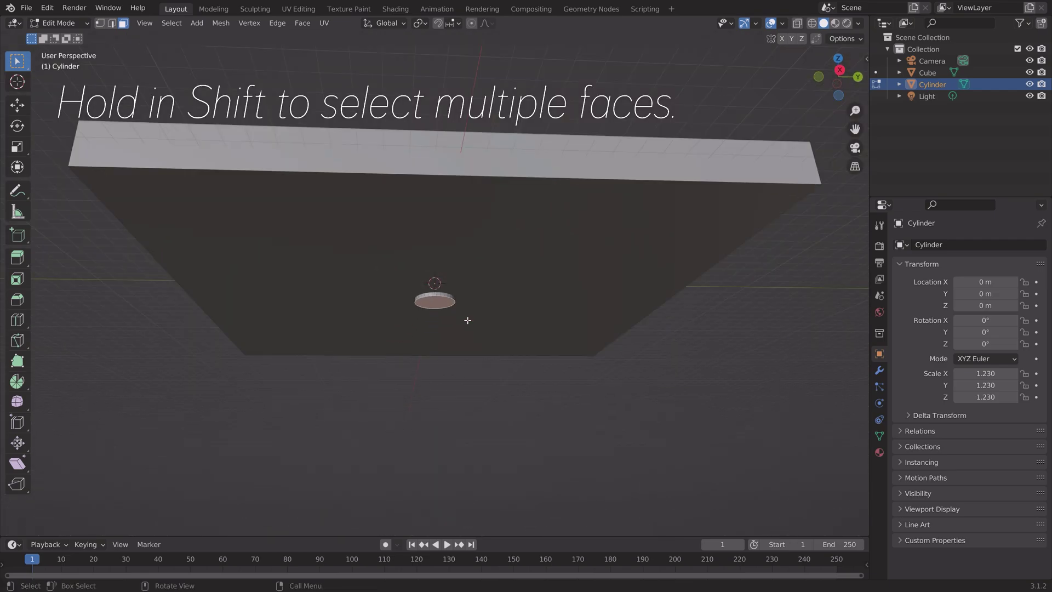
middle_click_drag(467, 320, 595, 313)
key("n")
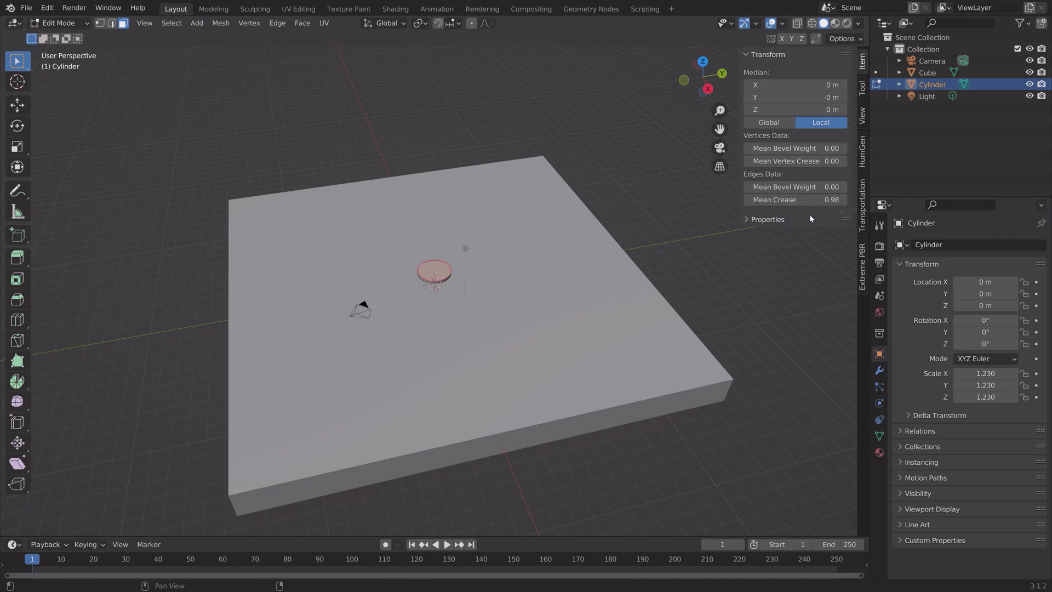
key("Tab")
Give the cylinder a Subdivision Surface modifier with 4 viewport levels and apply it.
scroll(397, 277, "up", 6)
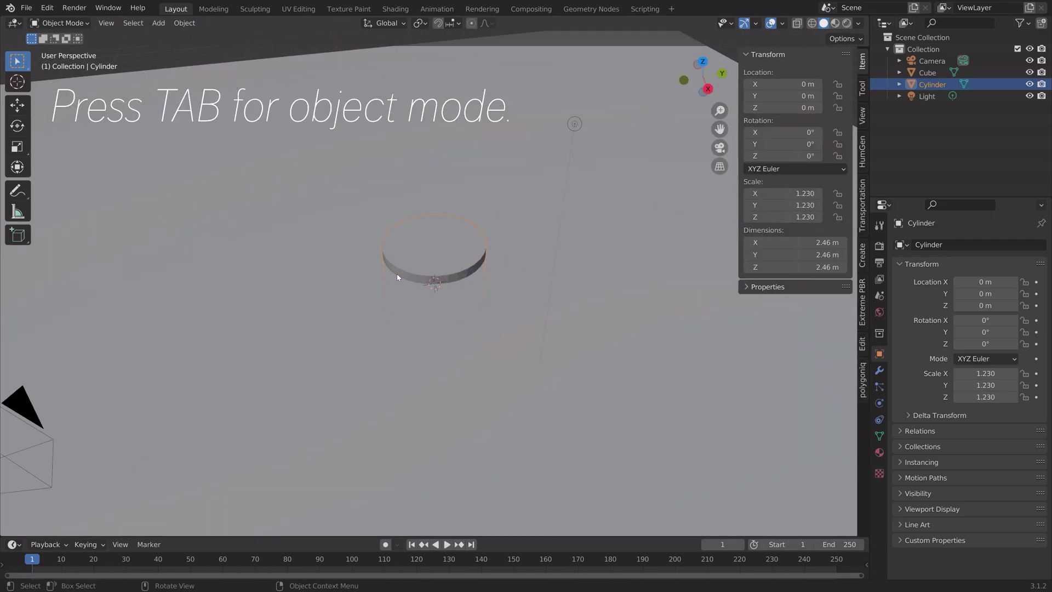
left_click(880, 370)
left_click(929, 245)
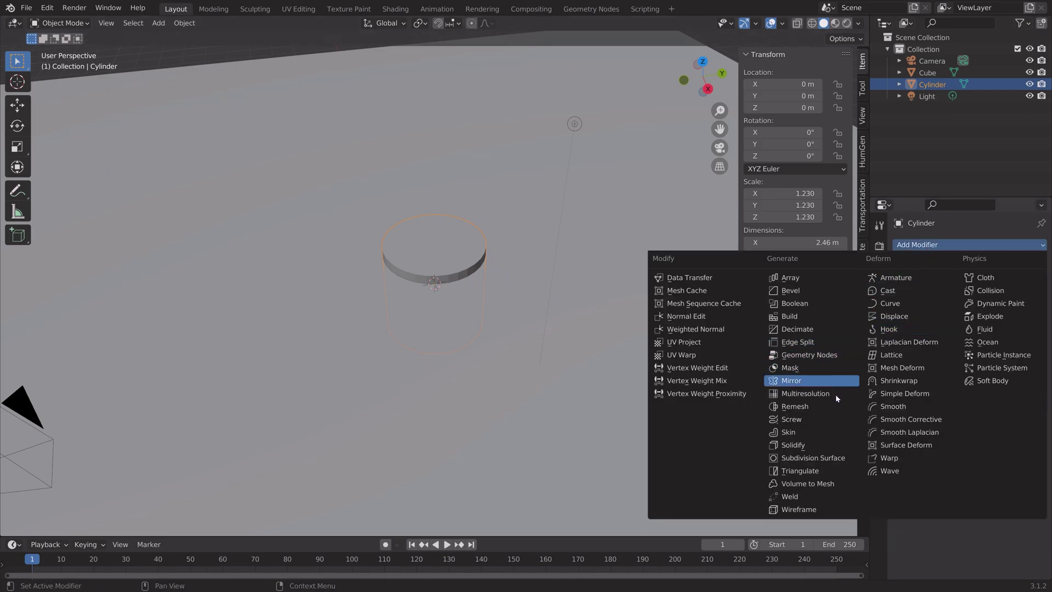
left_click(824, 460)
left_click(1026, 296)
left_click(1026, 297)
left_click(1026, 297)
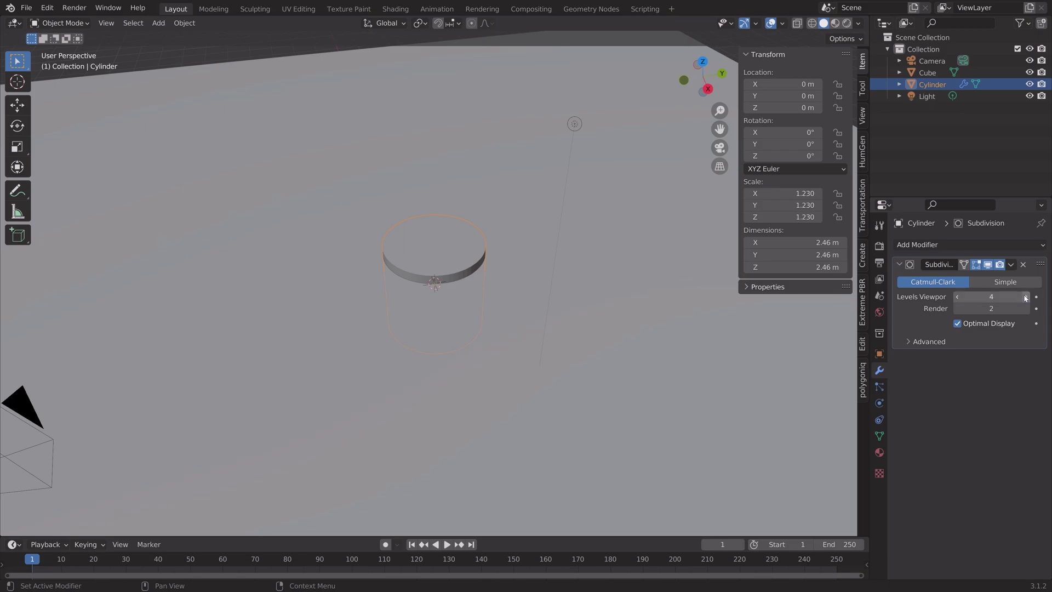
left_click(1011, 265)
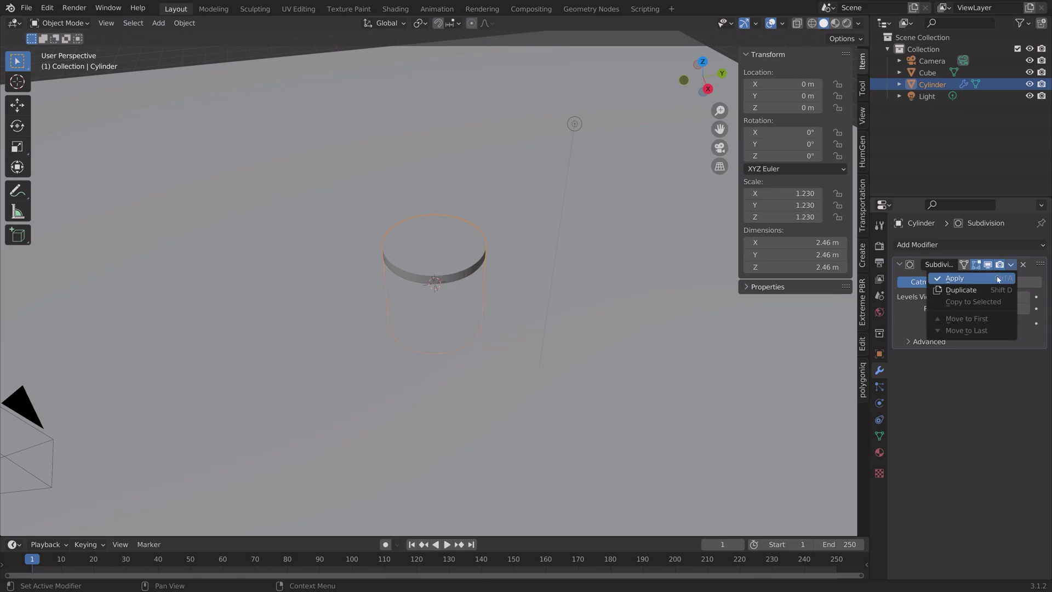
left_click(999, 280)
Cut the cylinder's shape out of the slab with Bool Tool's Auto Boolean Difference, keeping the slab as the active object.
scroll(595, 224, "down", 4)
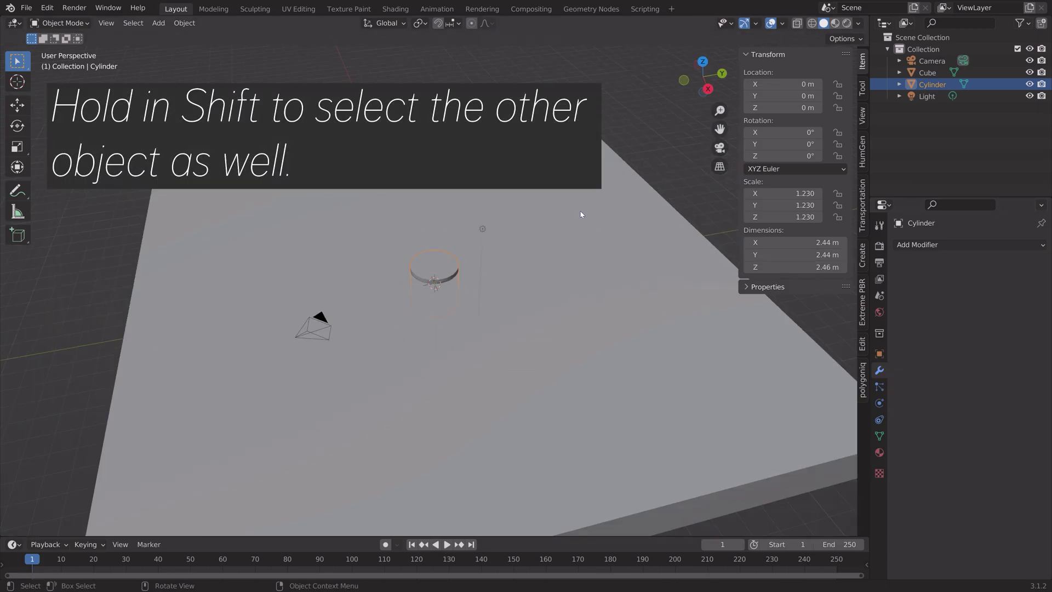
left_click(524, 216, "shift")
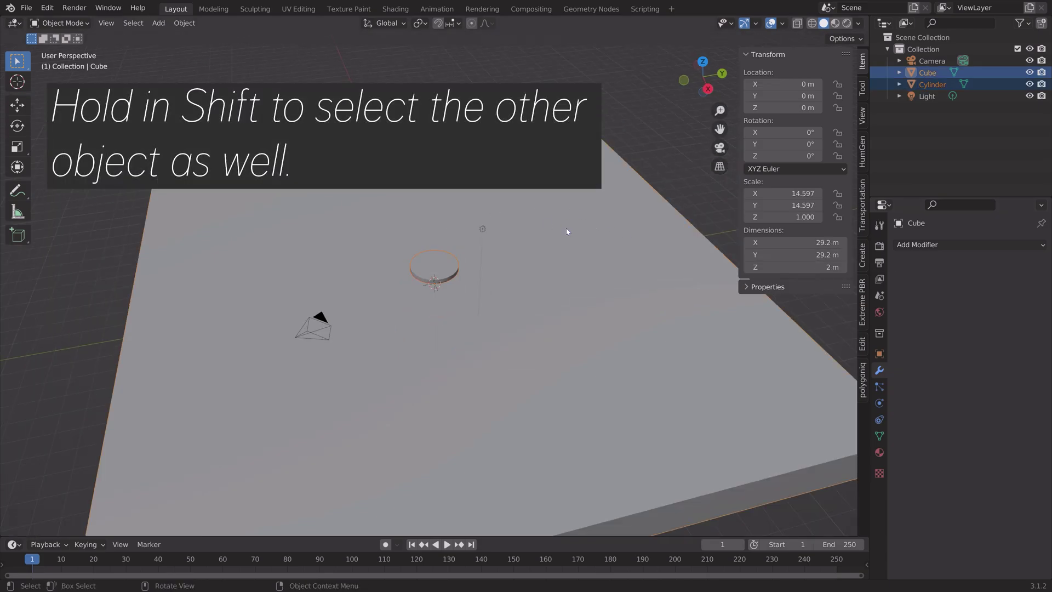
left_click(863, 345)
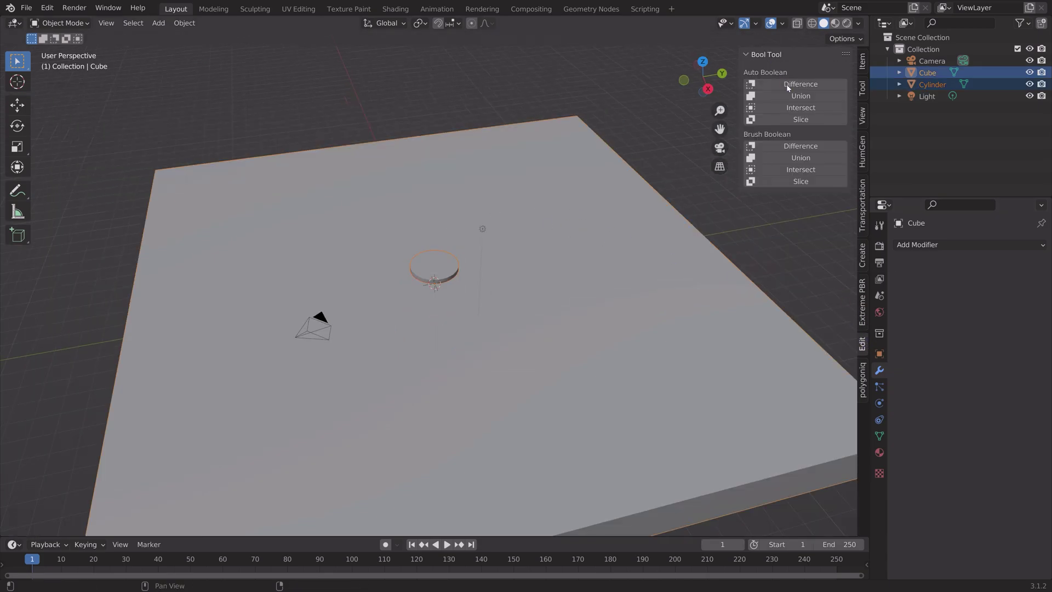
left_click(812, 86)
middle_click_drag(496, 263, 521, 254)
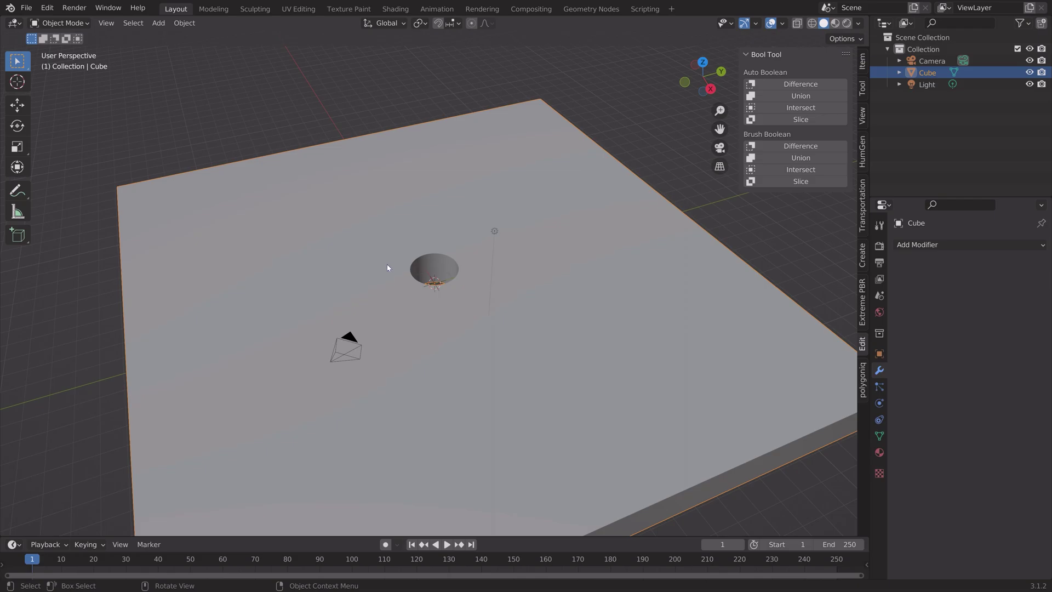
Add a mesh cube at the centre of the slab's hole and switch to the top view.
key("shift+a")
mouse_move(414, 264)
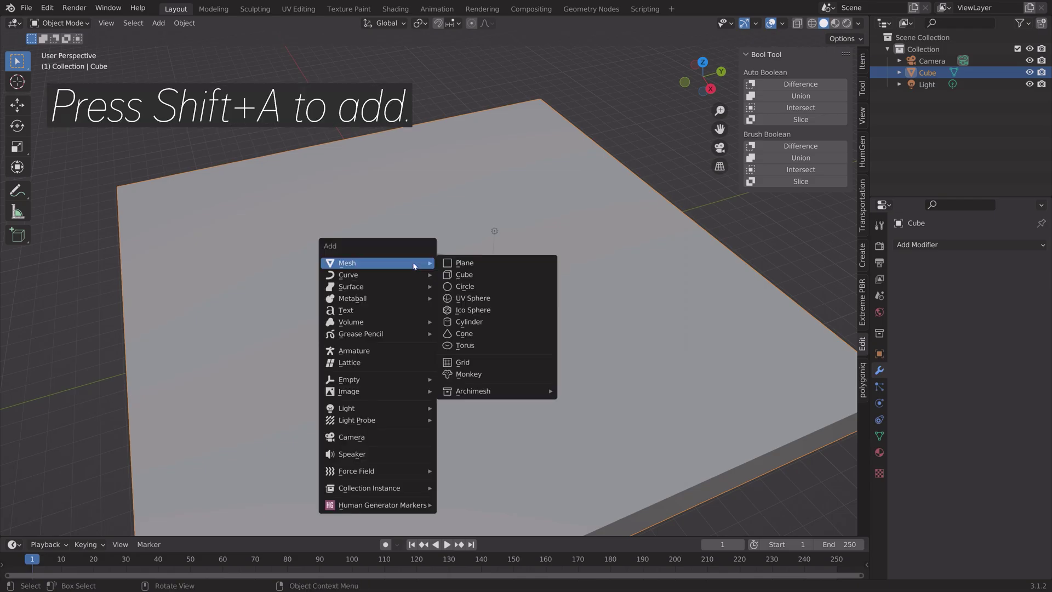
left_click(463, 274)
middle_click_drag(465, 289, 458, 306)
key("KP_7")
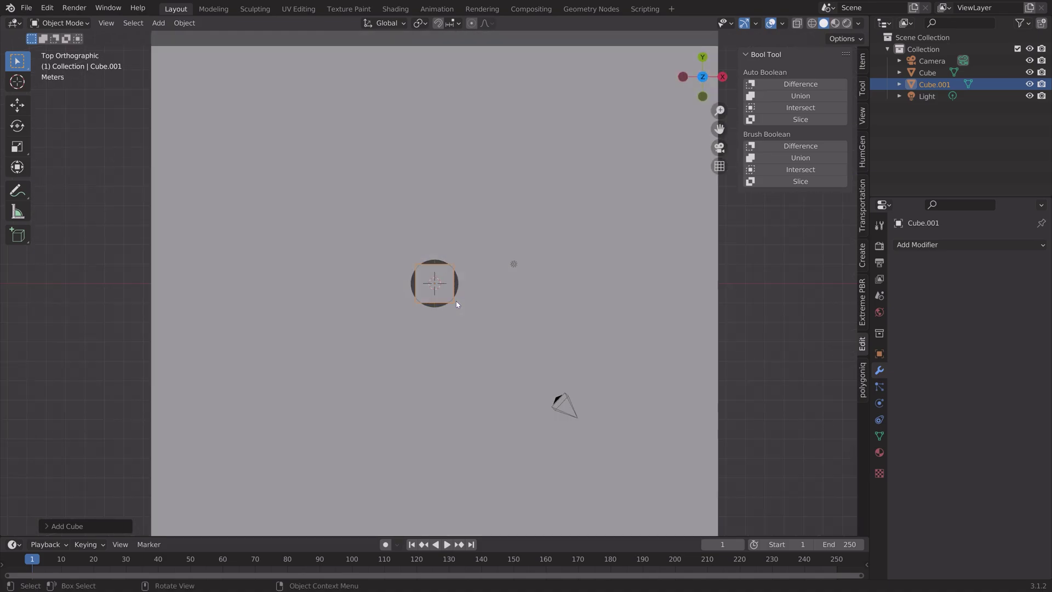
Give the new cube a Subdivision Surface modifier with 6 viewport levels and apply it.
scroll(402, 298, "up", 5)
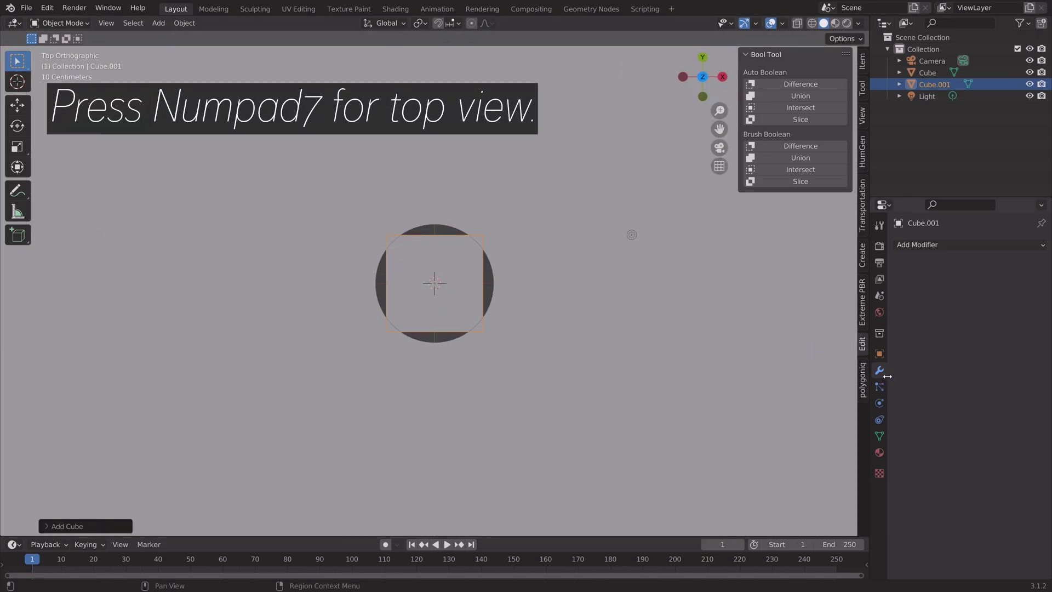
left_click(923, 244)
left_click(811, 448)
left_click(1027, 299)
left_click(1027, 299)
left_click(1027, 299)
left_click(1027, 299)
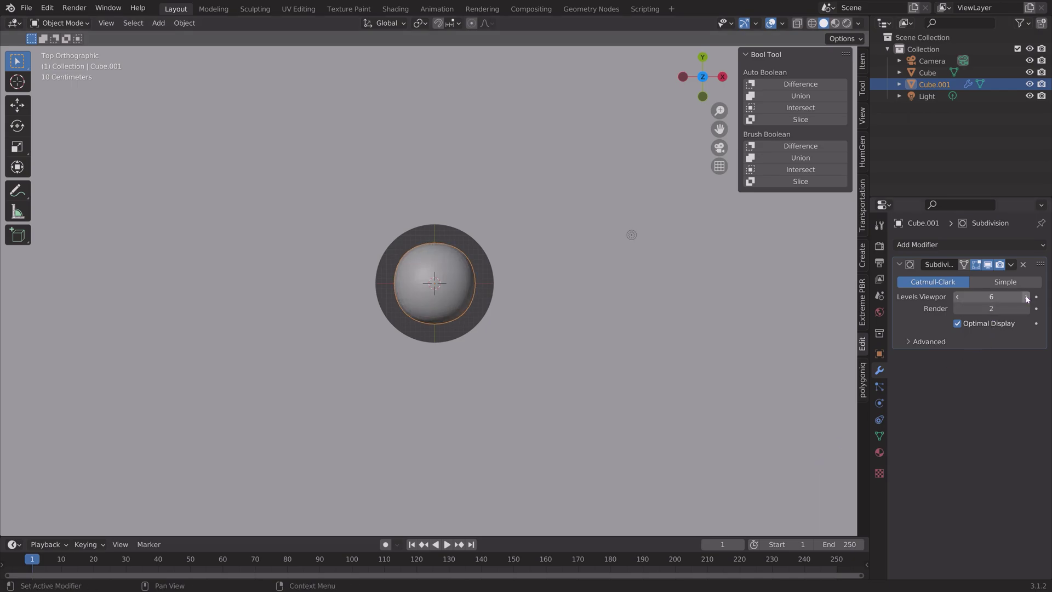
left_click(1011, 265)
left_click(1008, 277)
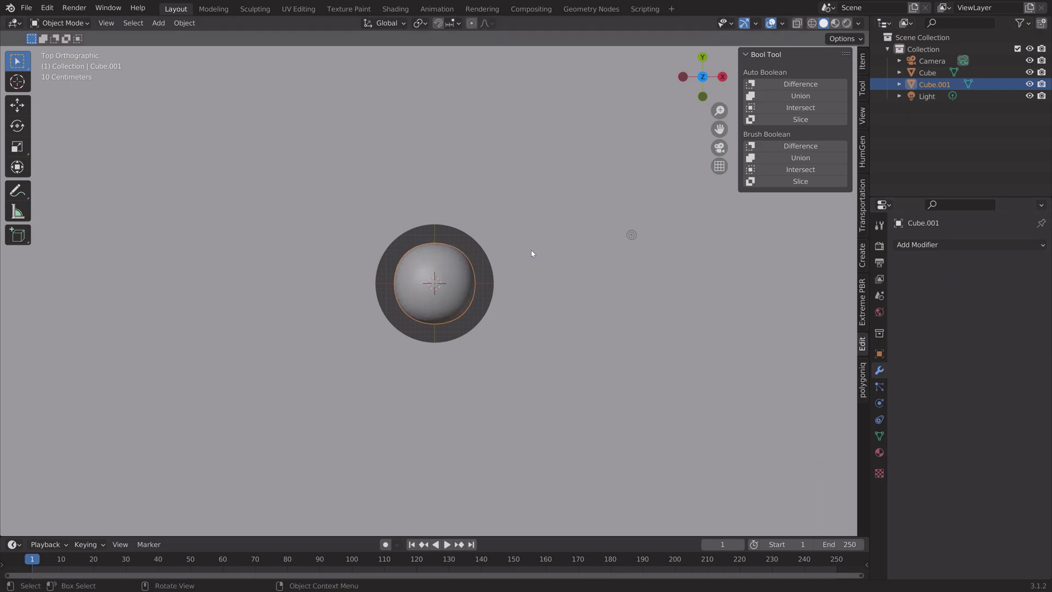
Turn the subdivided cube into a perfect sphere in Edit Mode using To Sphere with a factor of 1.
key("Tab")
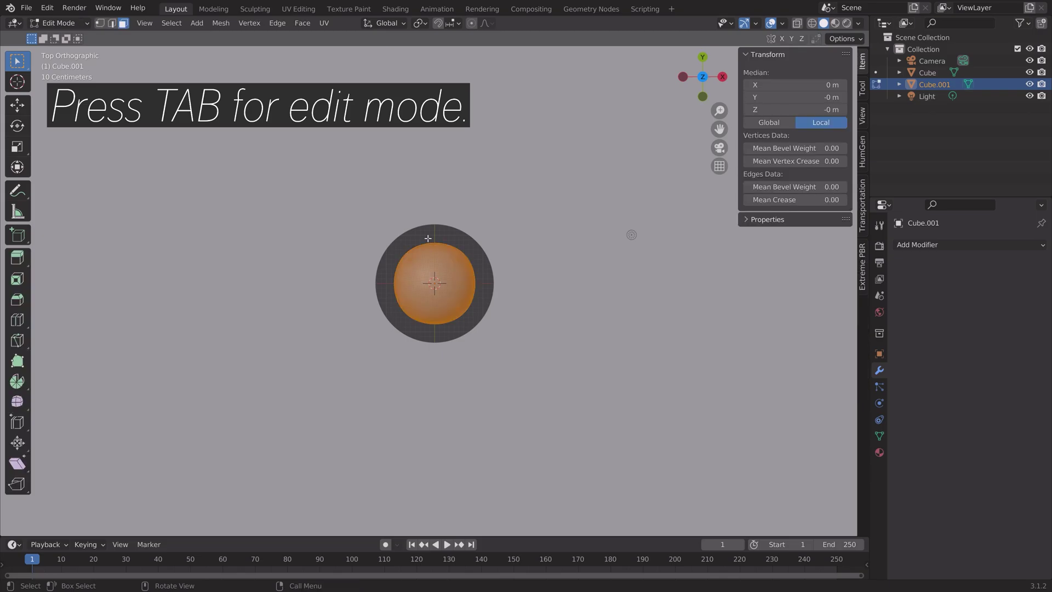
key("shift+alt+s")
key("1")
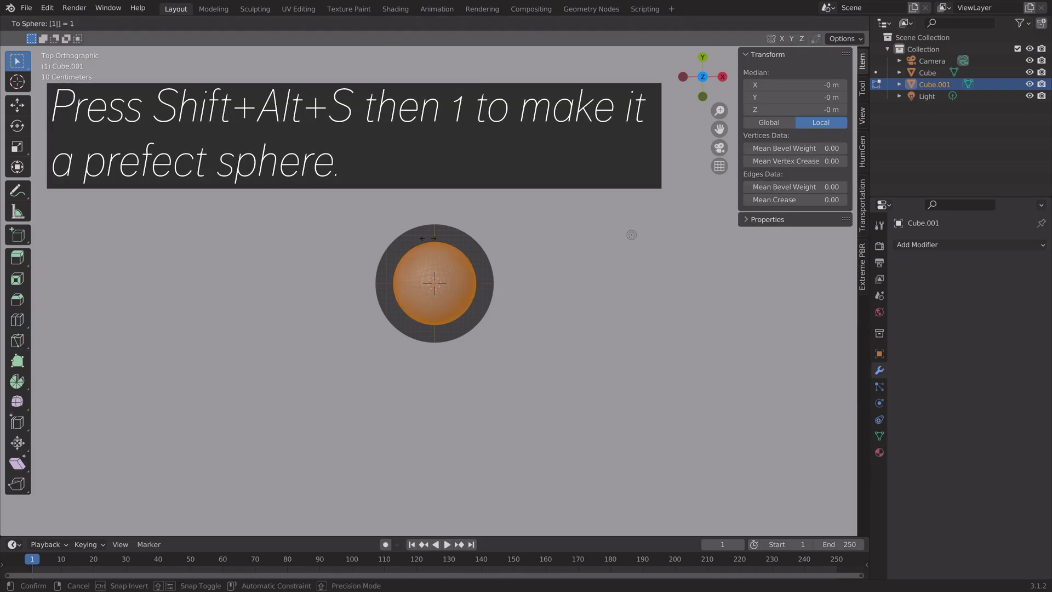
key("Return")
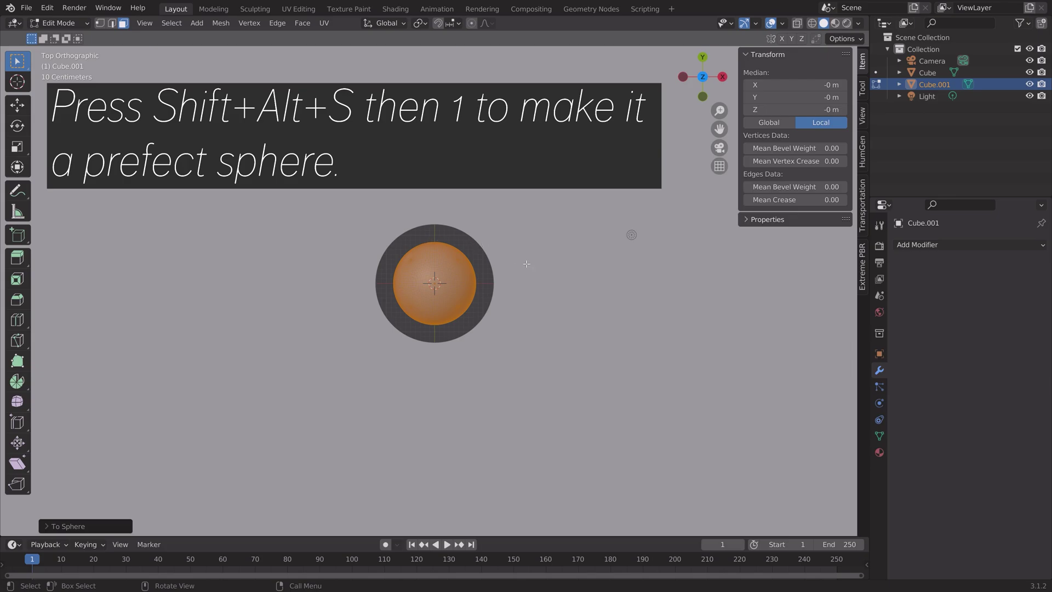
key("Tab")
Scale the sphere uniformly by about 1.38 so that it just fits inside the slab's hole.
key("s")
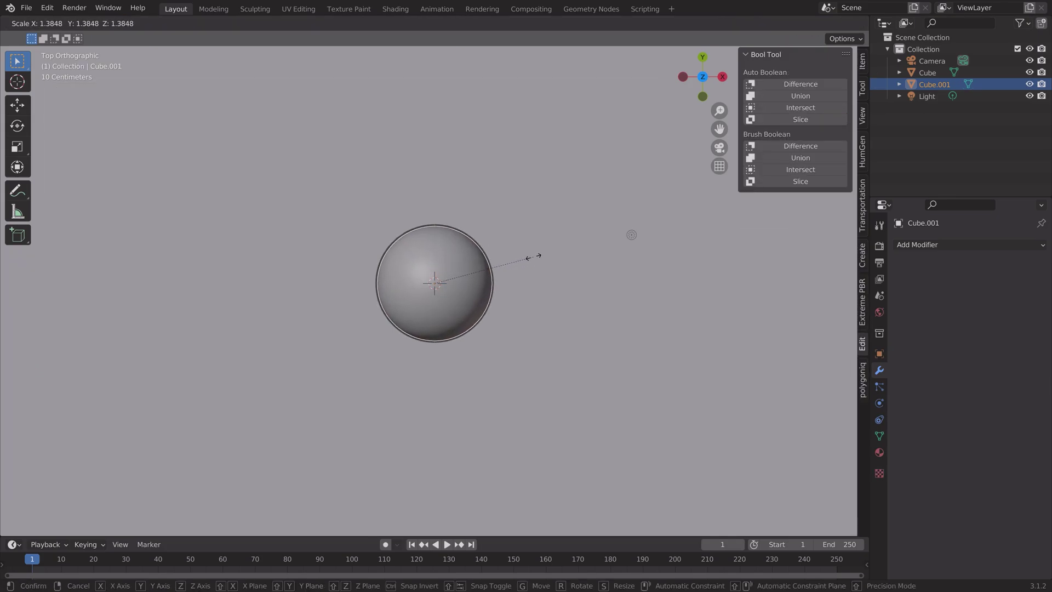
left_click(533, 256)
scroll(491, 305, "down", 5)
Move the sphere straight up along the Z axis so that it sits above the hole.
middle_click_drag(492, 305, 484, 284)
key("g")
key("z")
left_click(514, 234)
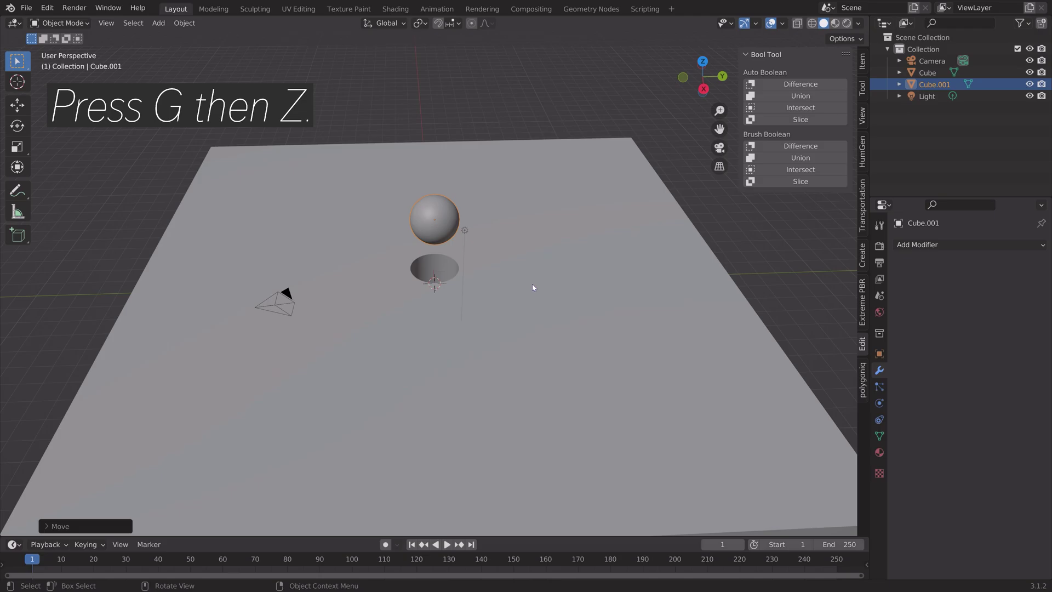
In front view, move the sphere about 4.5 m in negative X and 1.6 m down, so it sits just above the slab's surface.
middle_click_drag(533, 288, 520, 276)
key("KP_1")
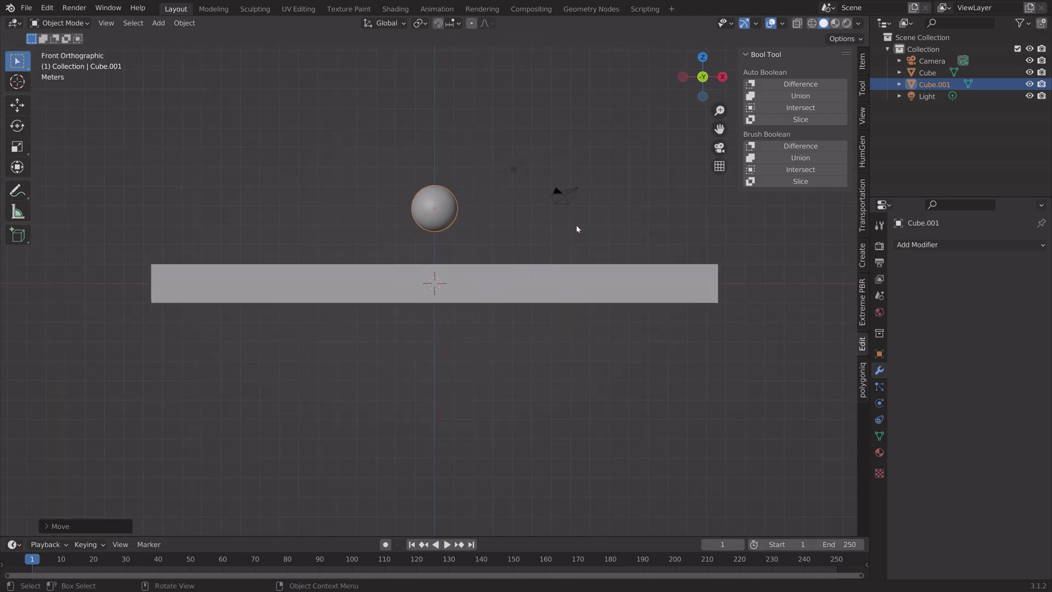
key("g")
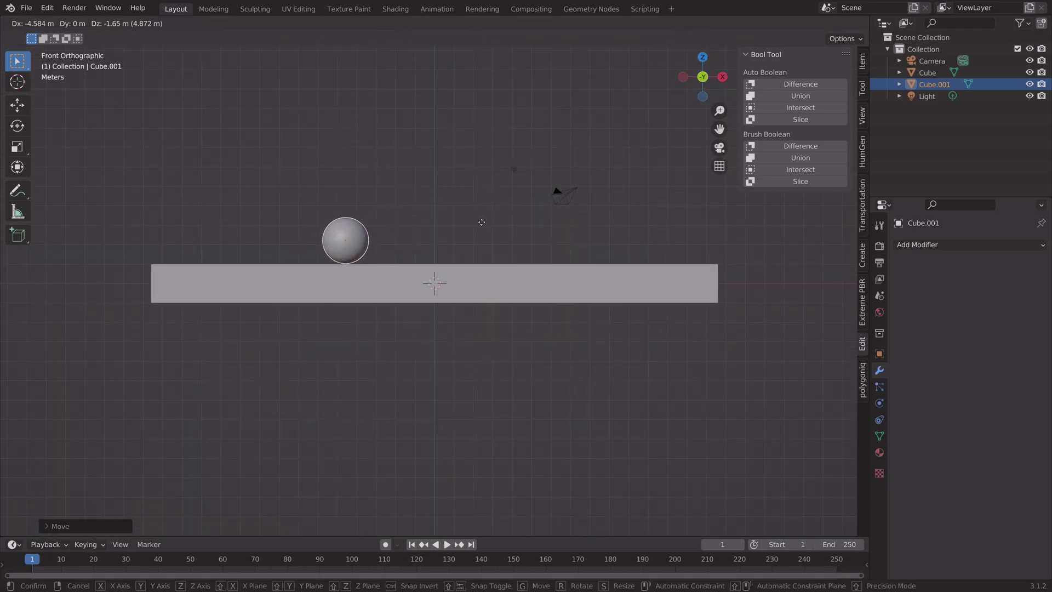
left_click(387, 221)
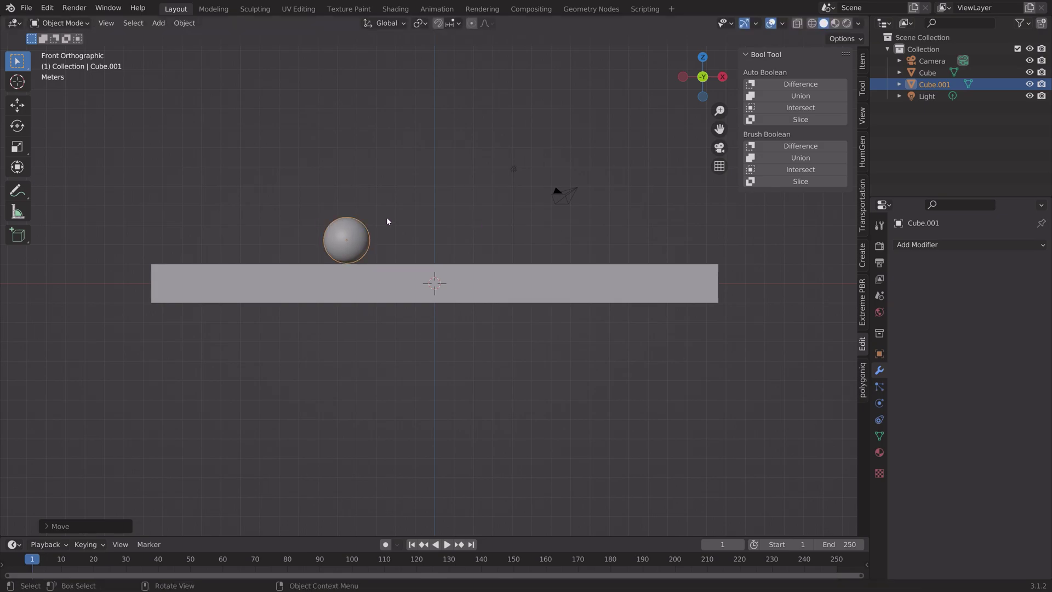
scroll(387, 217, "up", 7)
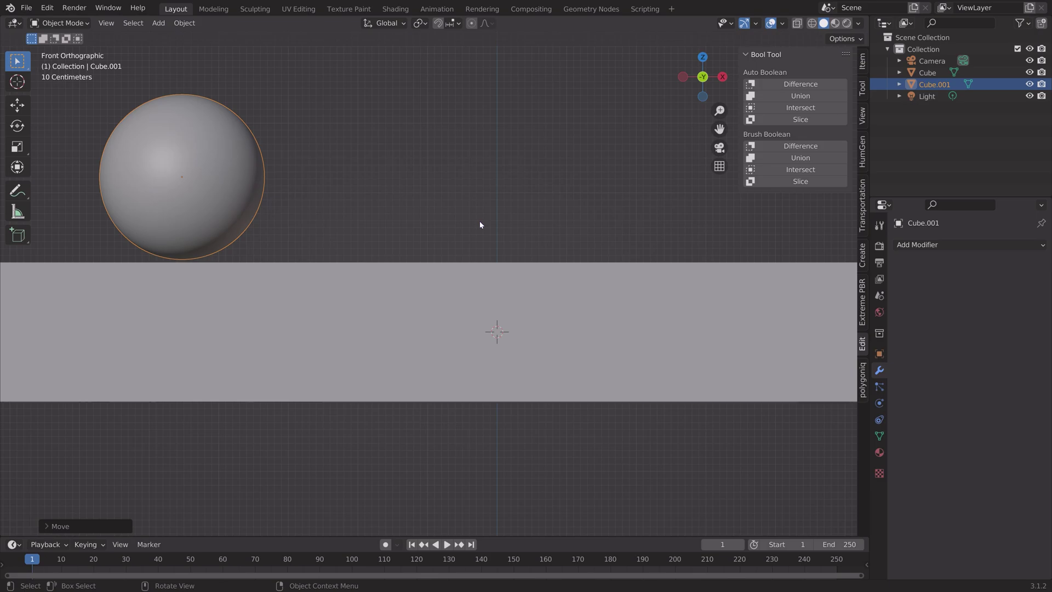
Save the project as tut.blend in the D:\Blender\Putter folder.
key("ctrl+s")
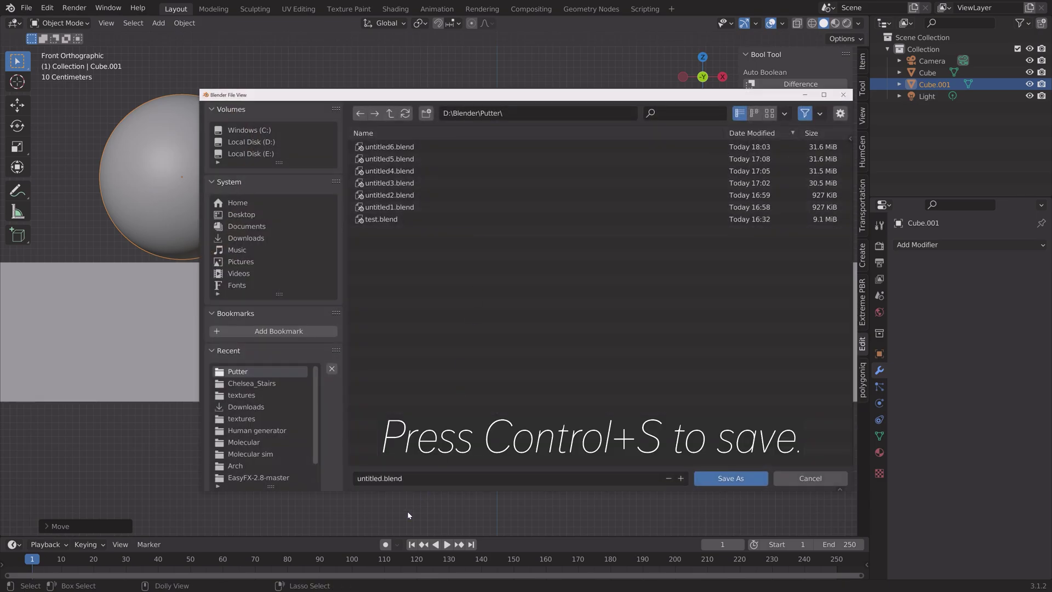
type("tut.blend")
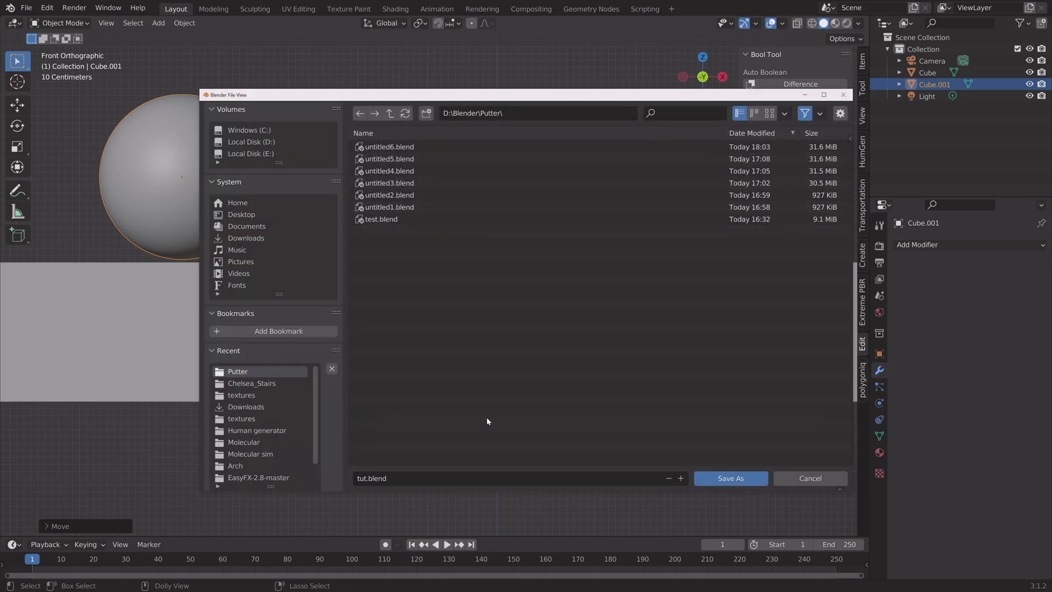
key("Return")
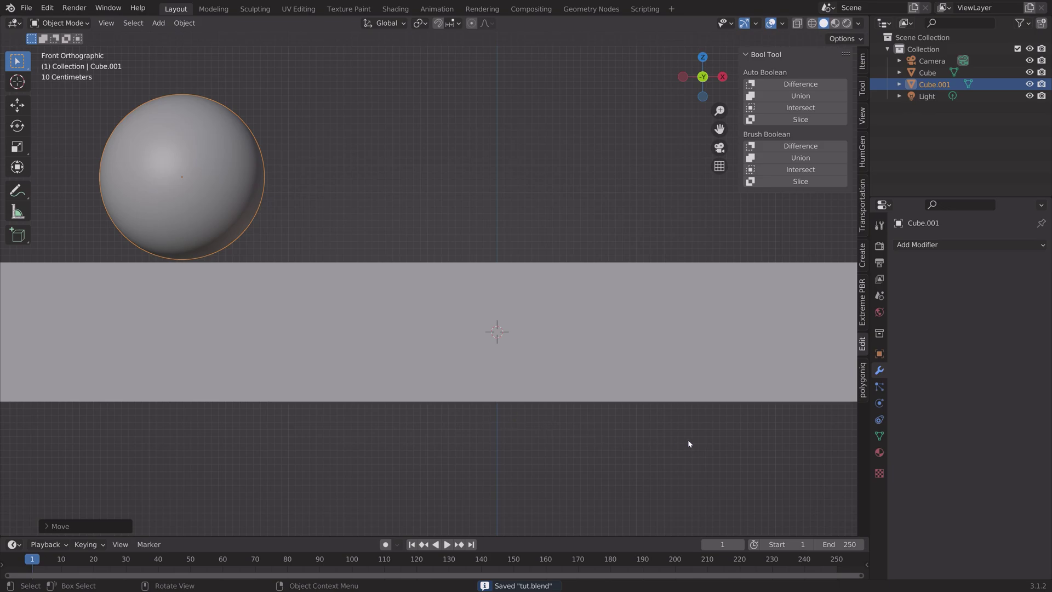
Give the sphere active Rigid Body physics with a Sphere collision shape.
left_click(880, 404)
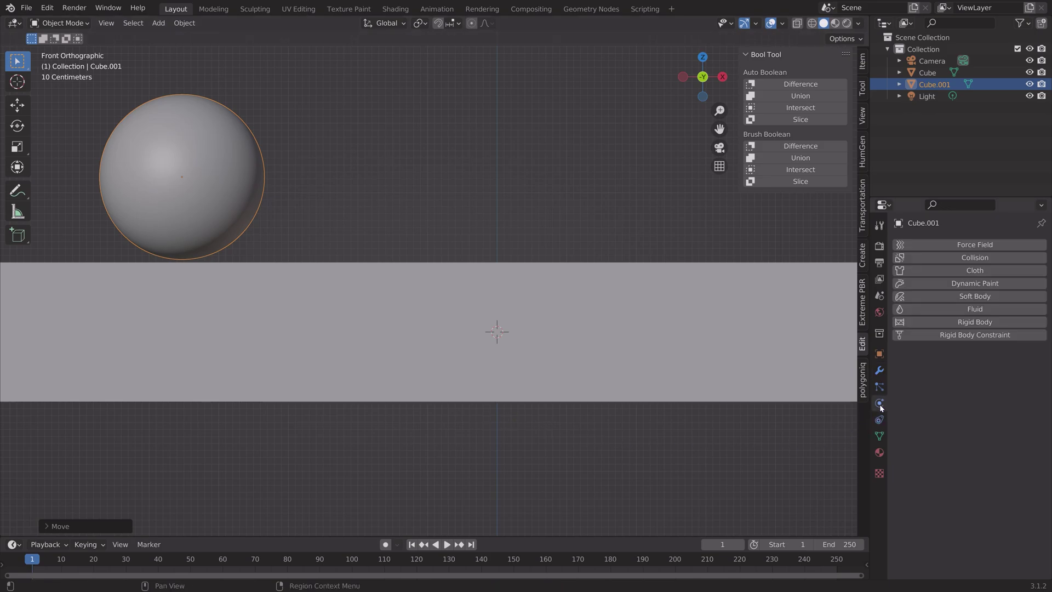
left_click(992, 325)
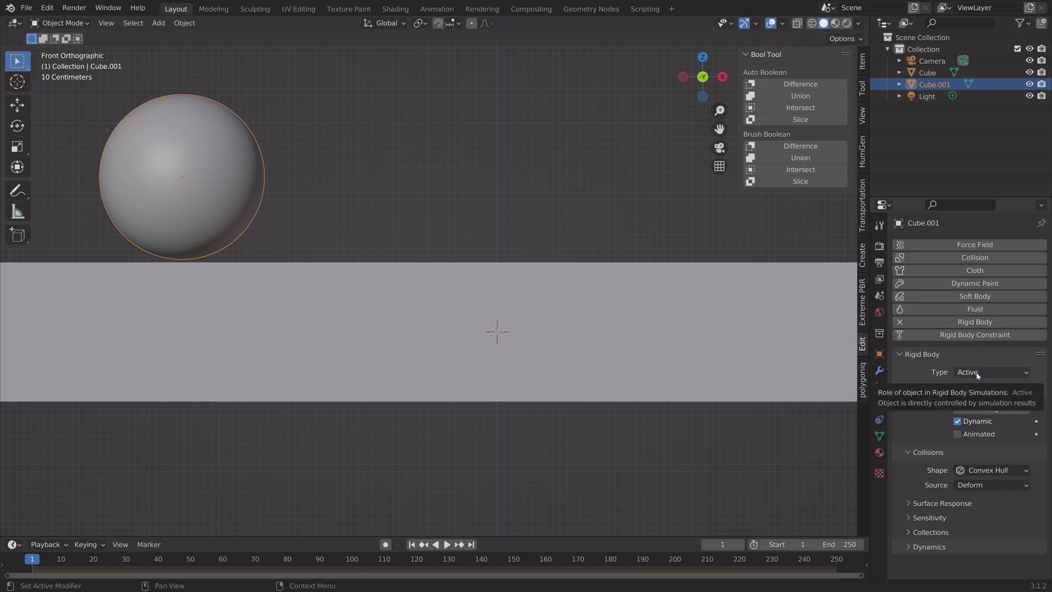
left_click(972, 475)
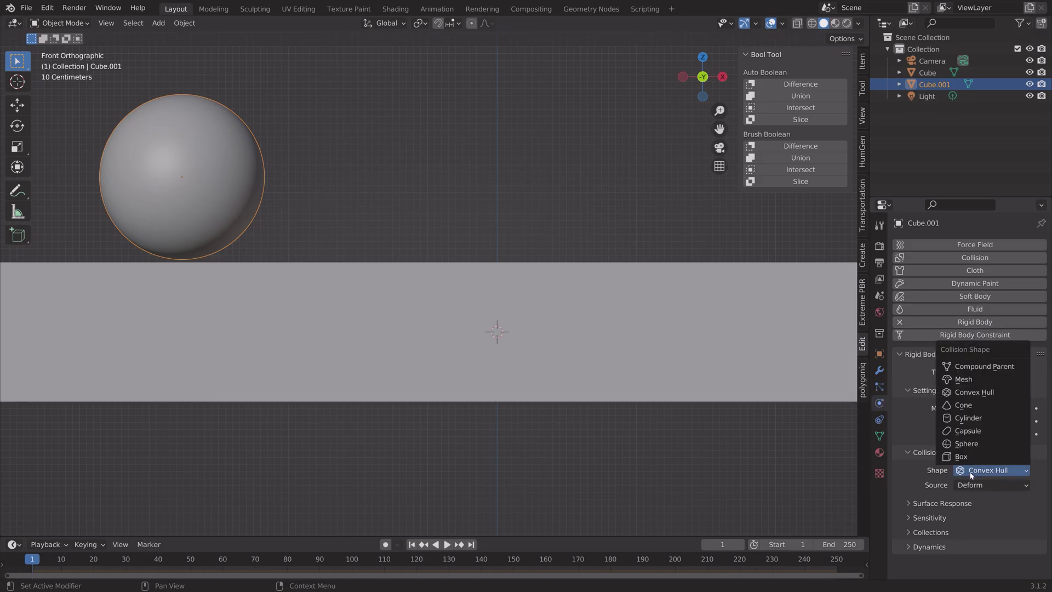
left_click(972, 445)
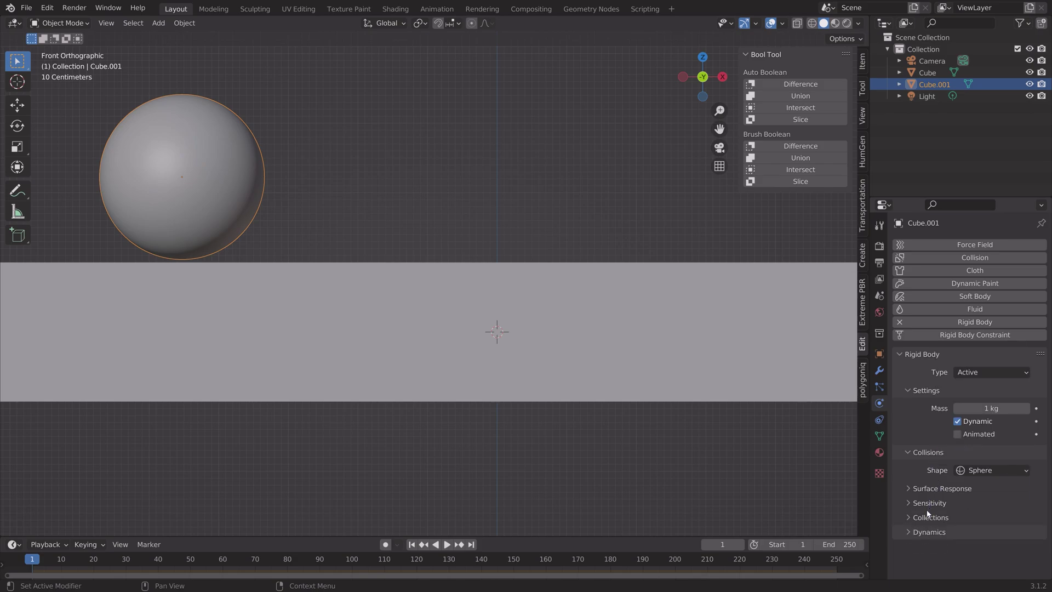
Set the ball's rigid body damping to 0.35 for translation and 0.6 for rotation.
left_click(909, 532)
scroll(932, 537, "down", 1)
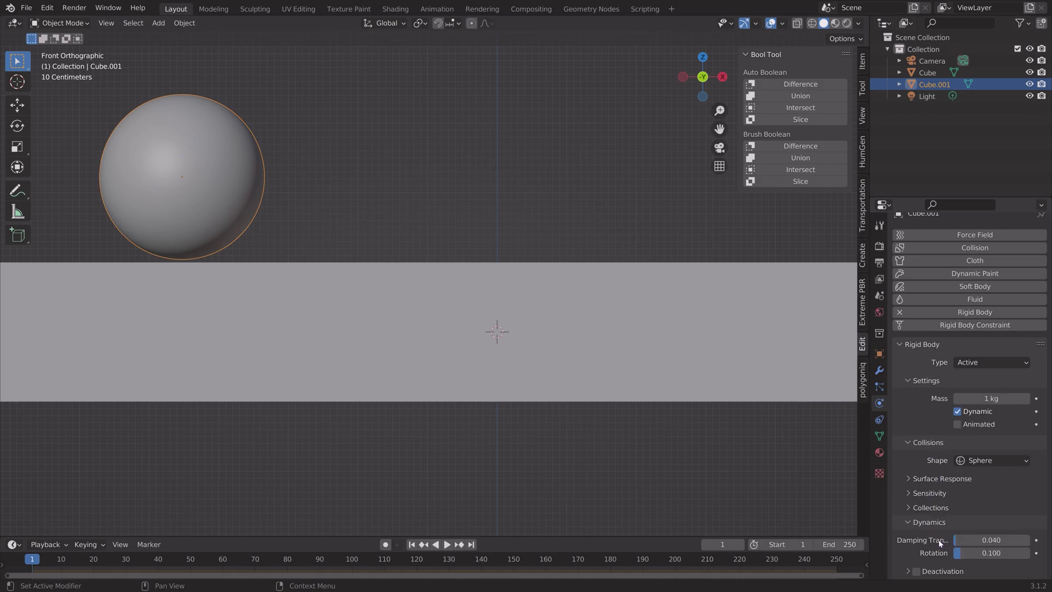
left_click(992, 540)
type("0.35")
key("Return")
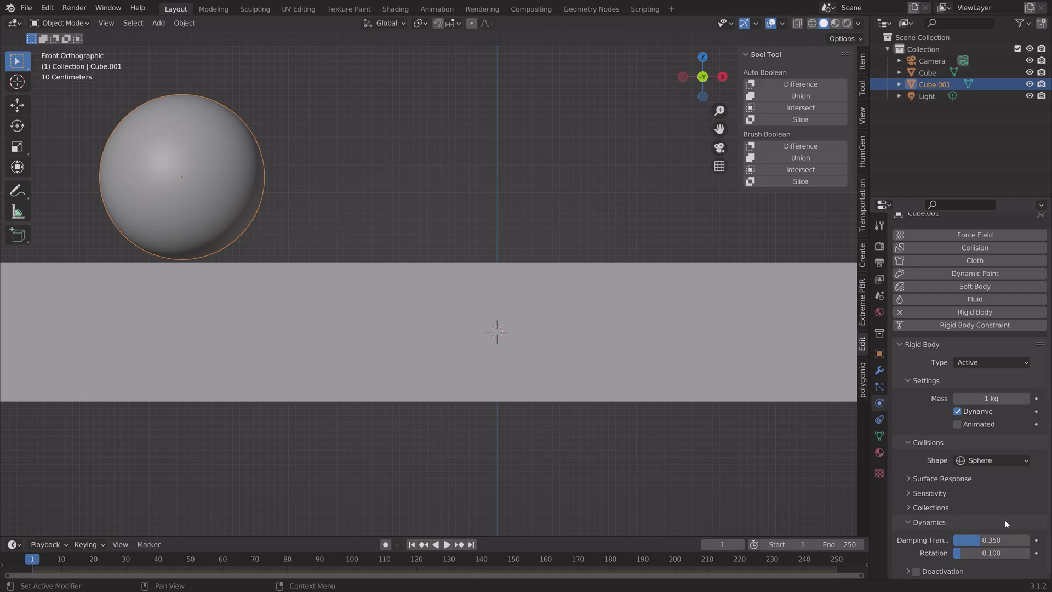
left_click(1001, 551)
type("0.6")
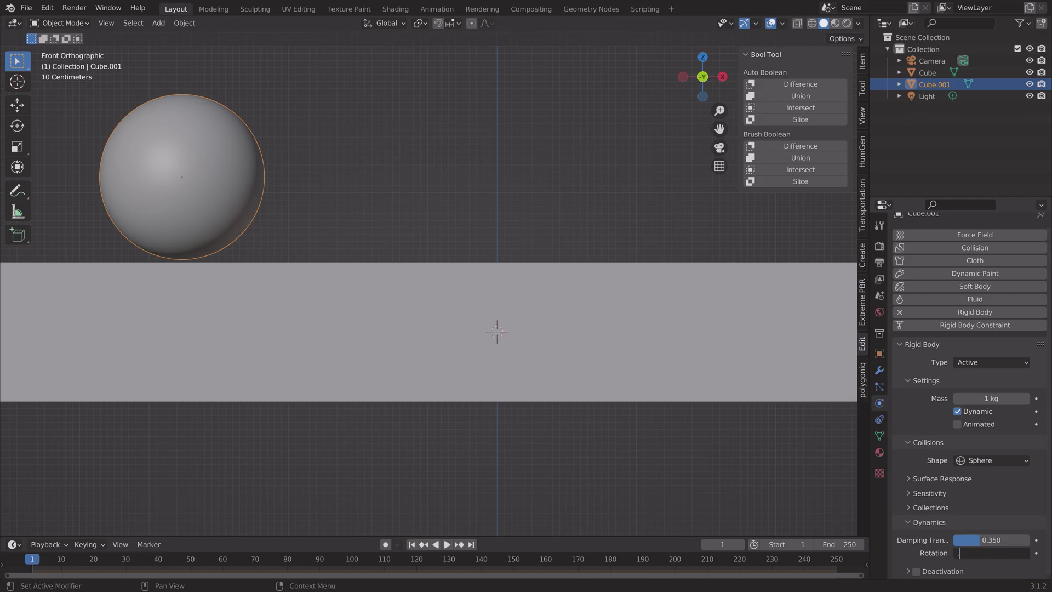
key("Return")
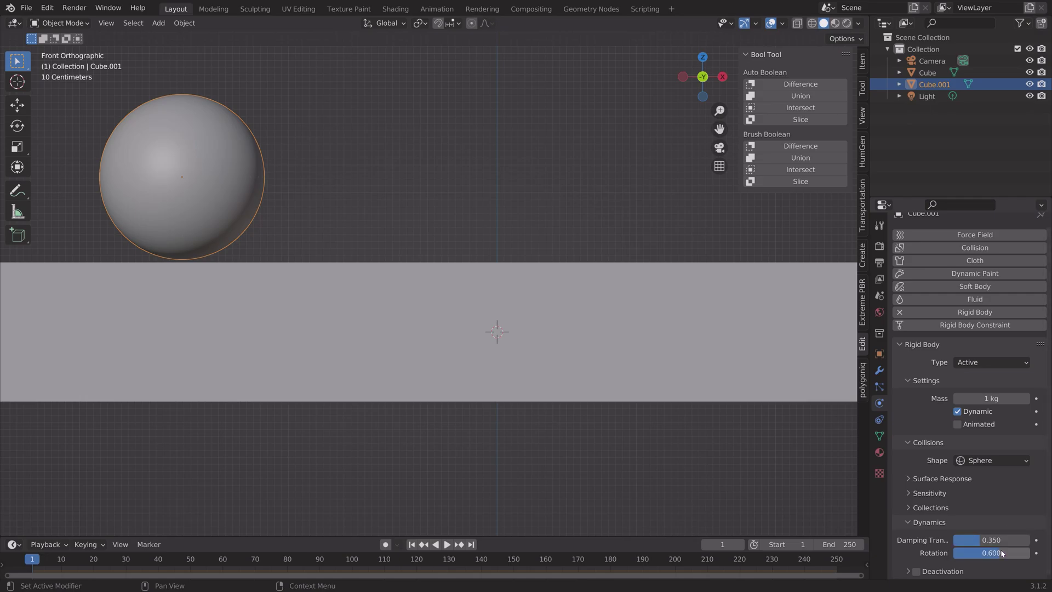
Give the slab Rigid Body physics of type Passive with a Mesh collision shape.
left_click(552, 284)
left_click(959, 322)
left_click(970, 372)
left_click(970, 395)
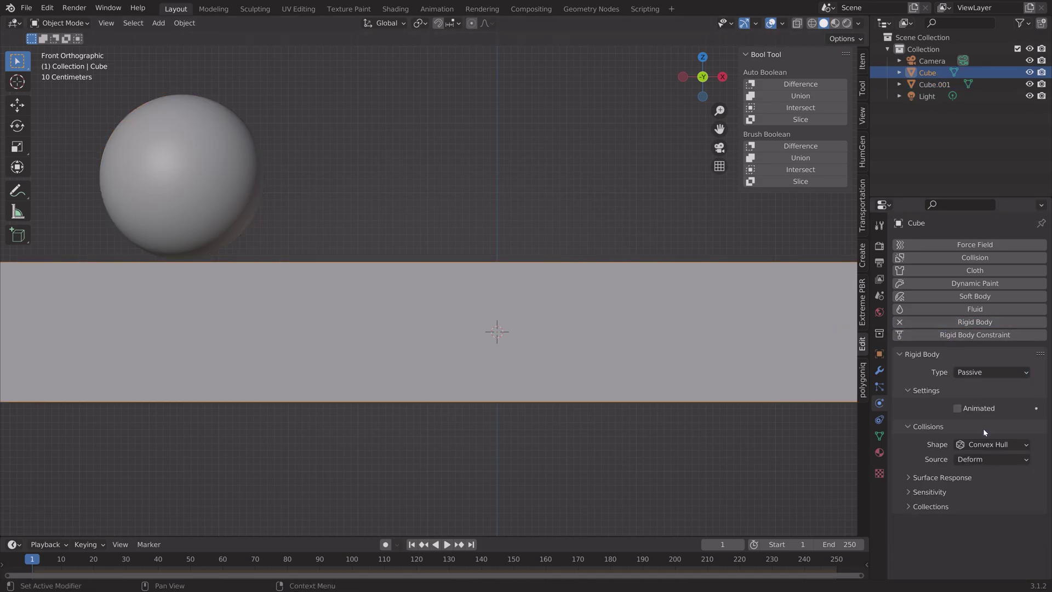
left_click(982, 447)
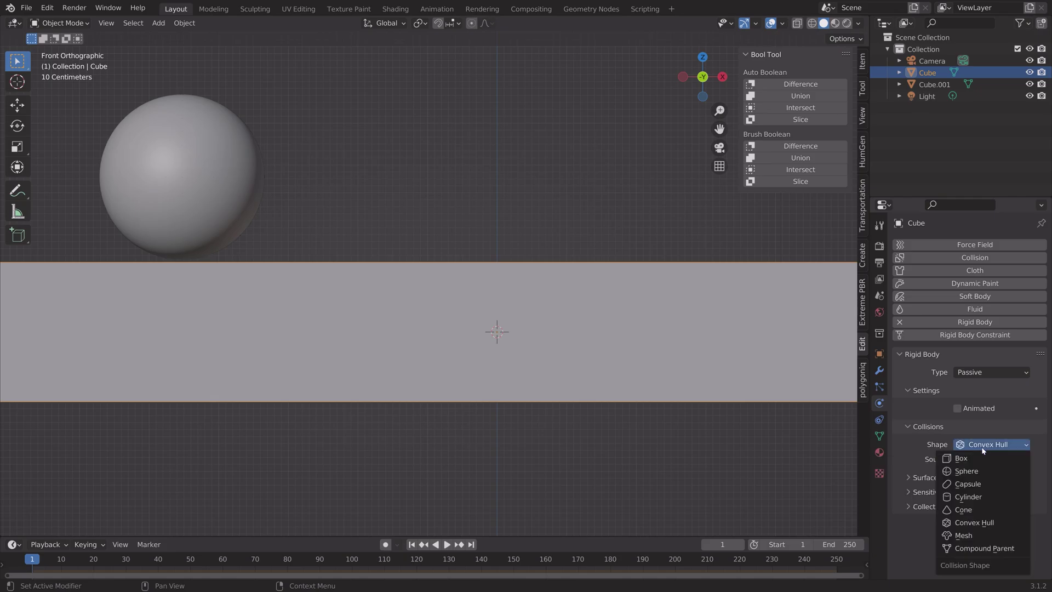
left_click(974, 530)
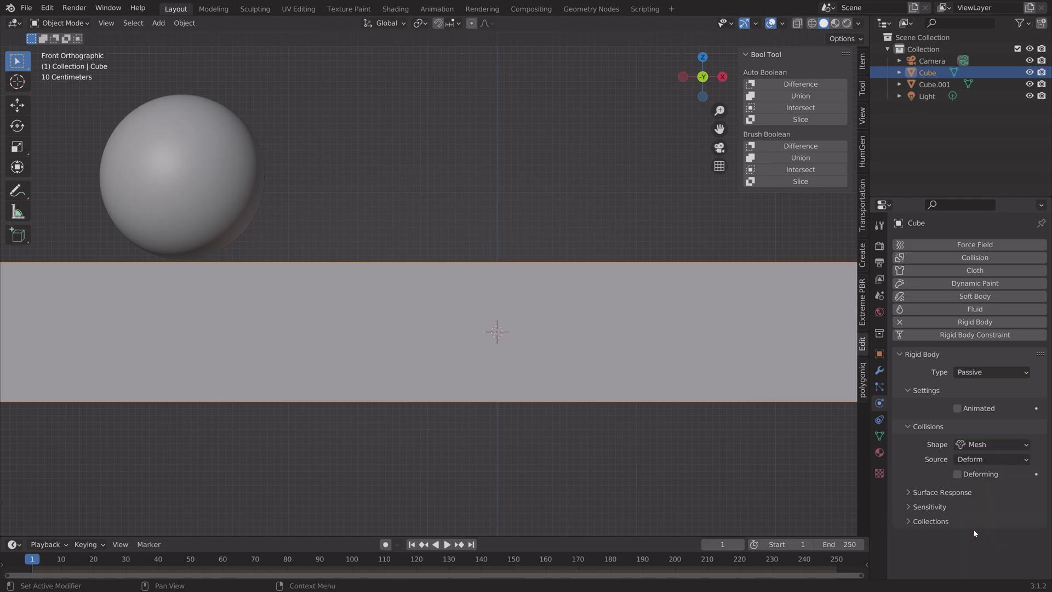
Set the slab's rigid body surface friction to 0.84.
left_click(956, 493)
left_click_drag(995, 512, 1021, 512)
Raise the ball along the Z axis so that it hangs well above the slab for a drop test.
middle_click_drag(597, 313, 560, 317)
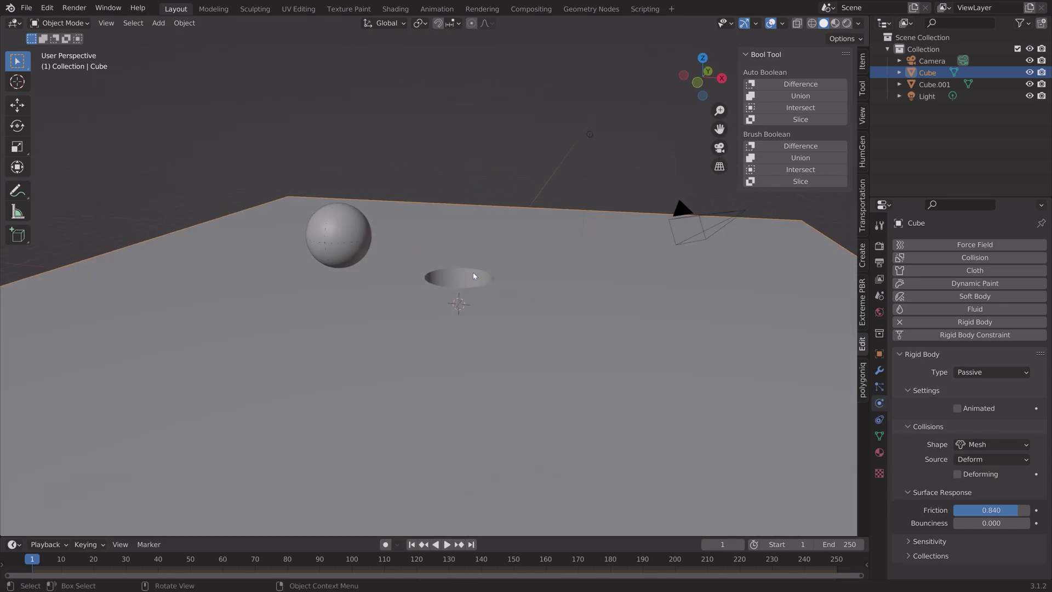
middle_click_drag(507, 278, 453, 265)
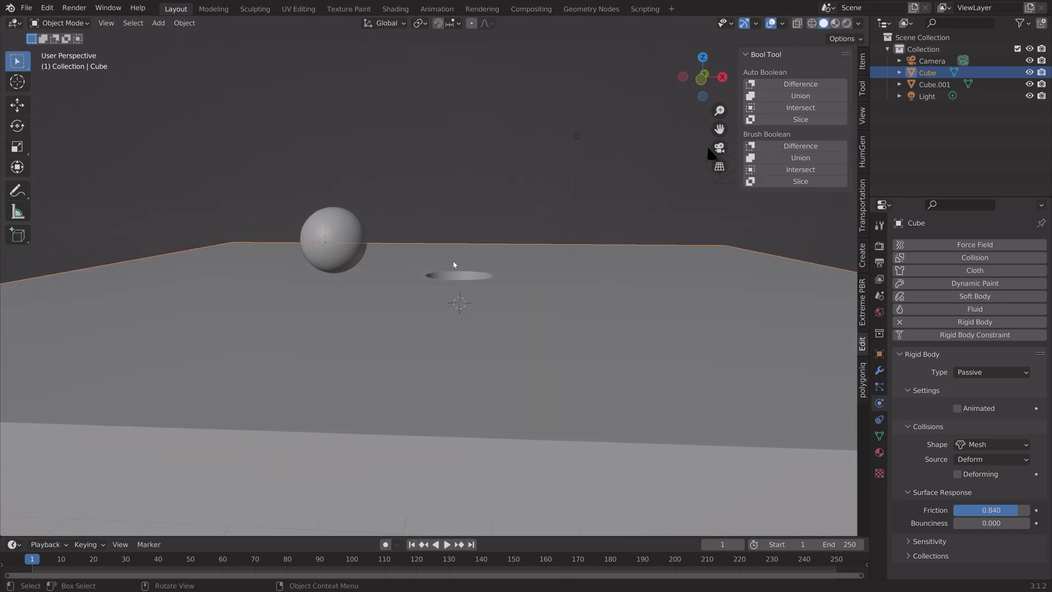
left_click(340, 226)
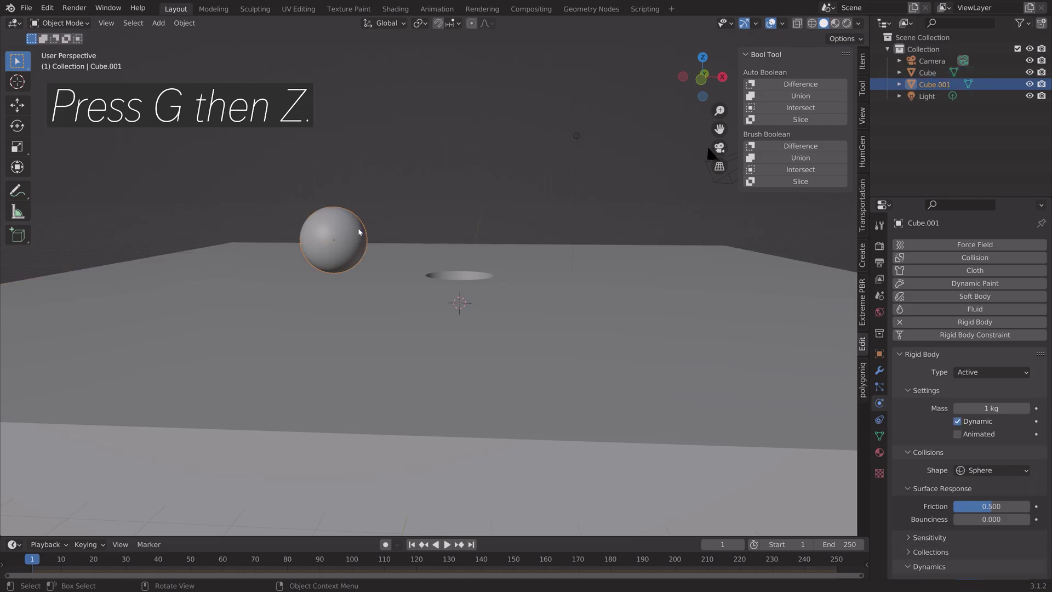
key("g")
key("z")
left_click(488, 185)
Tilt the slab about the global Y axis by about 12.8 degrees so that it slopes down from the ball towards the hole.
left_click(580, 269)
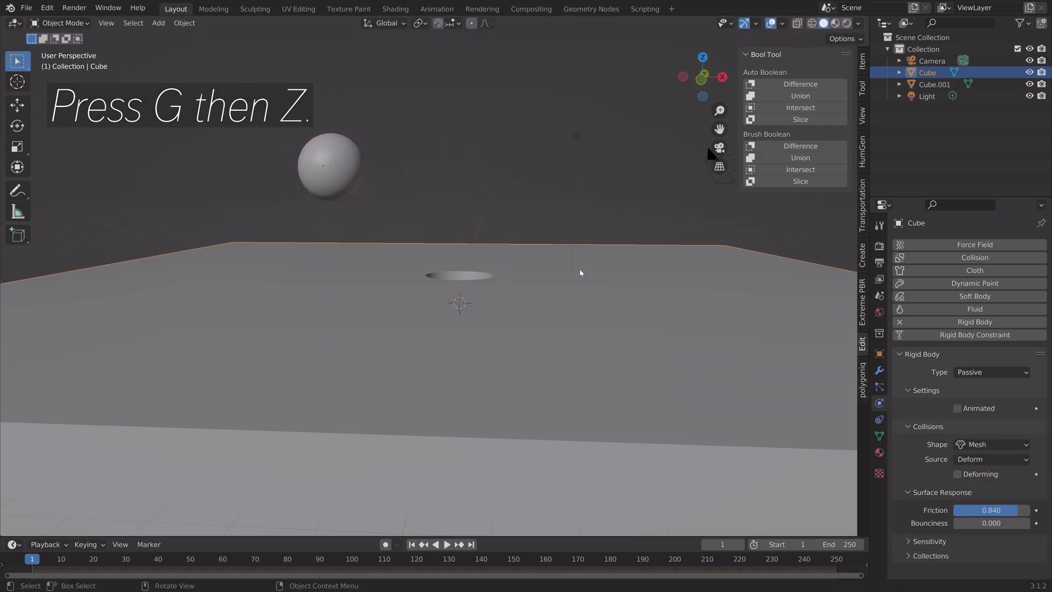
key("r")
key("y")
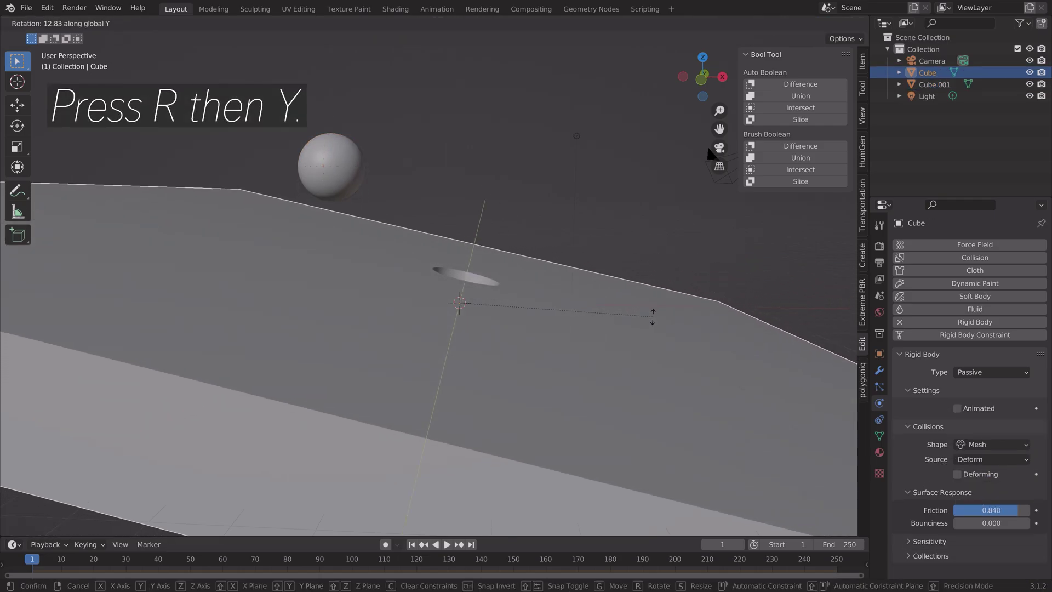
left_click(504, 228)
Play the rigid body simulation to watch the ball fall onto the tilted slab, and return the timeline to frame 1.
key("space")
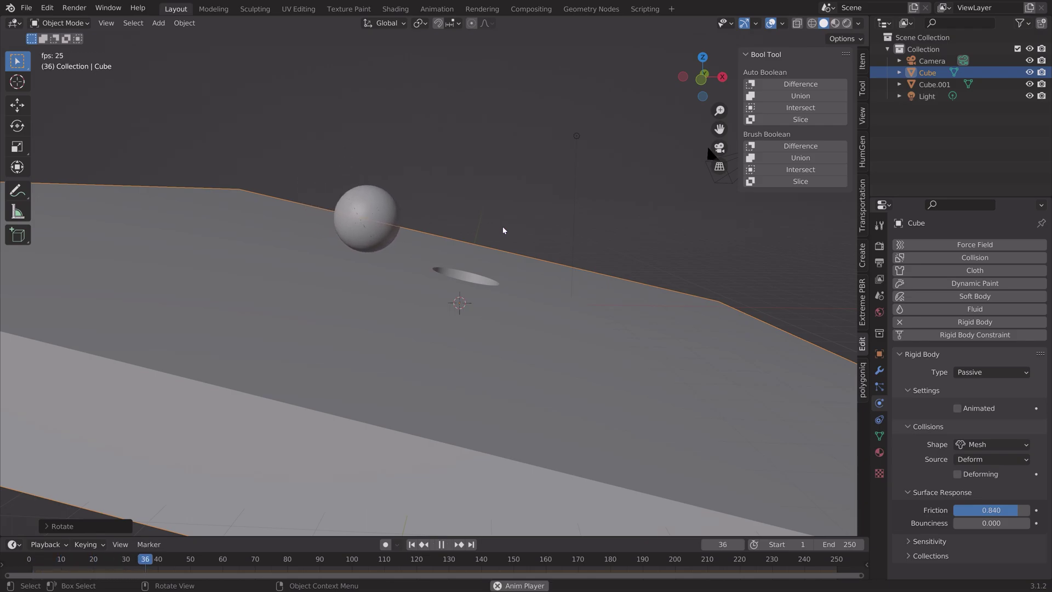
middle_click_drag(527, 225, 459, 254)
key("space")
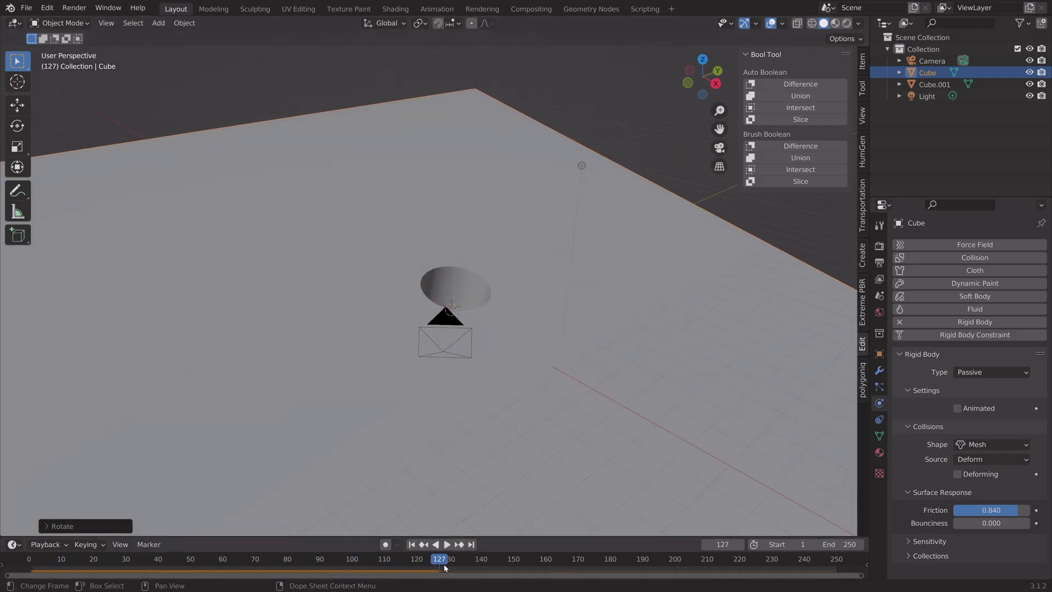
left_click(412, 544)
middle_click_drag(505, 385, 559, 355)
Undo the slab's tilt and the ball's lift.
key("ctrl+z")
key("ctrl+z")
key("ctrl+z")
key("ctrl+z")
key("ctrl+z")
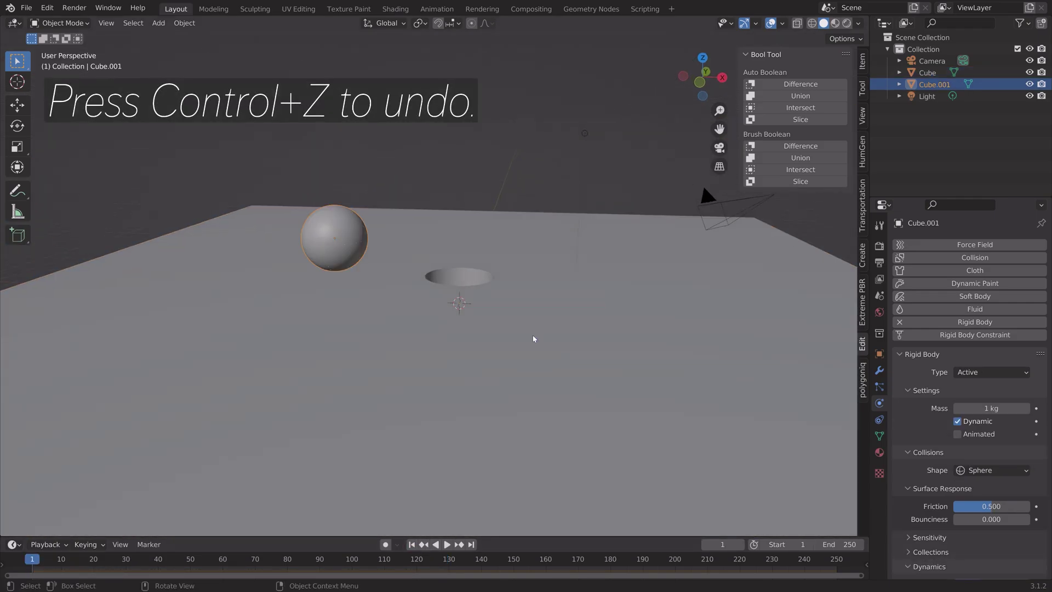
Save an incremented copy of the project as tut1.blend.
key("ctrl+shift+s")
left_click(683, 479)
left_click(731, 478)
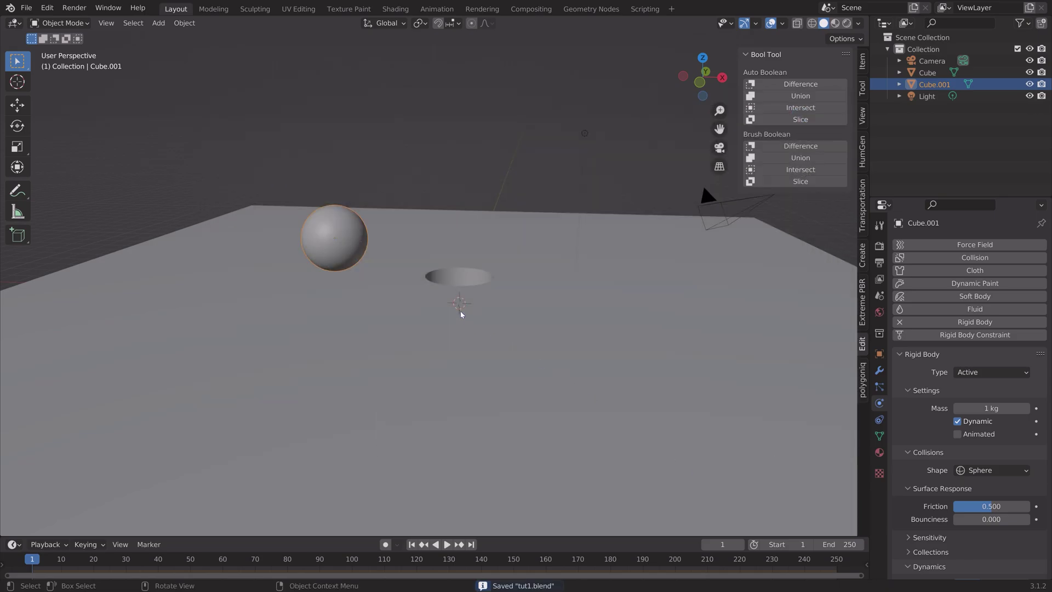
In front view, move the ball slightly so that it rests directly on the slab's top surface.
key("KP_1")
scroll(414, 298, "up", 8)
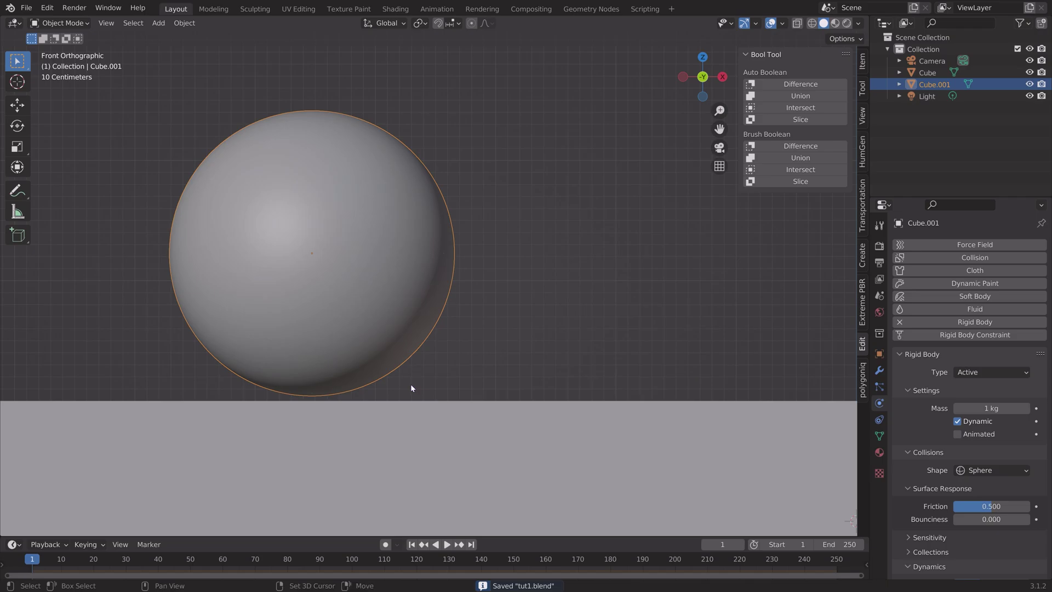
key("g")
left_click(511, 312)
Add a new mesh cube at the centre of the slab.
middle_click_drag(511, 312, 481, 390)
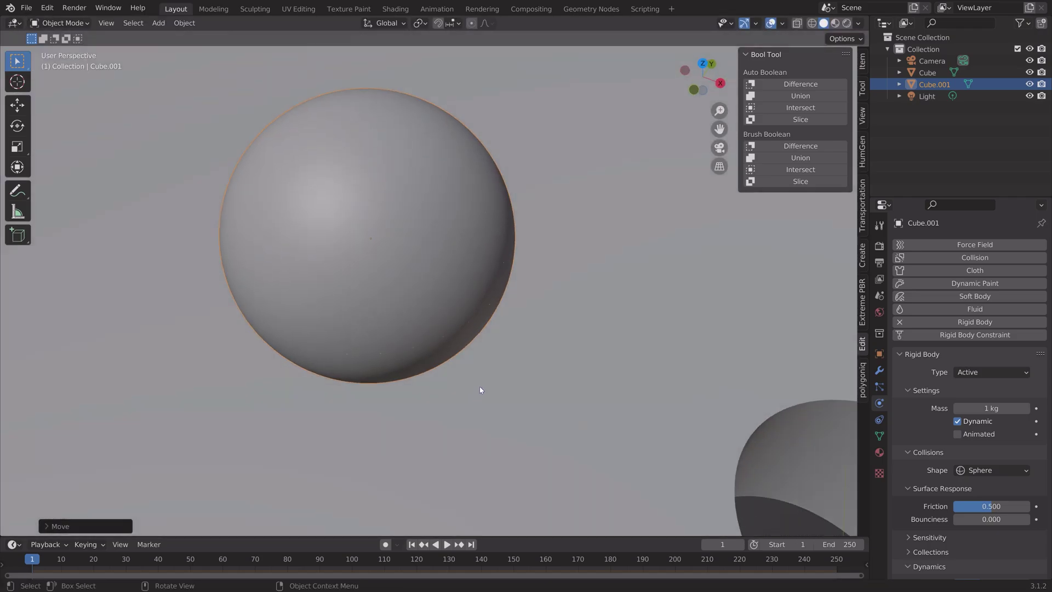
scroll(481, 389, "down", 9)
middle_click_drag(498, 353, 506, 323)
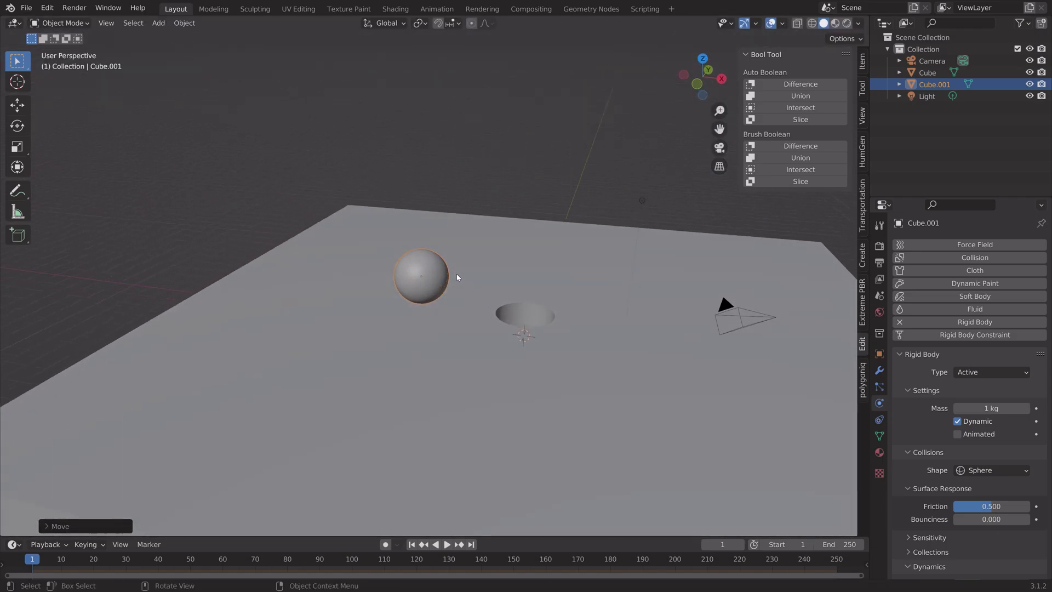
key("shift+a")
mouse_move(458, 276)
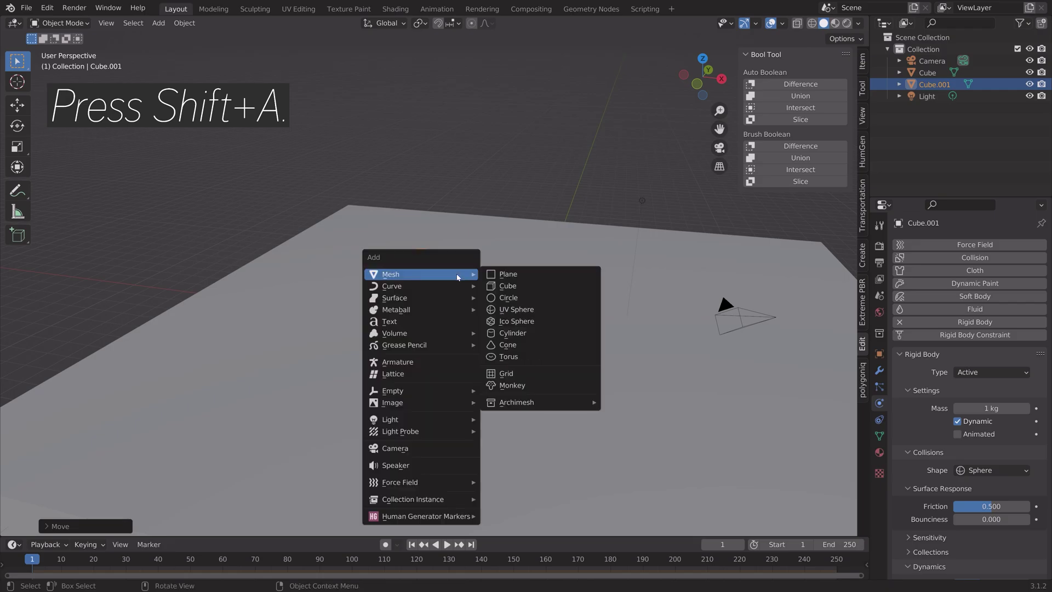
left_click(511, 285)
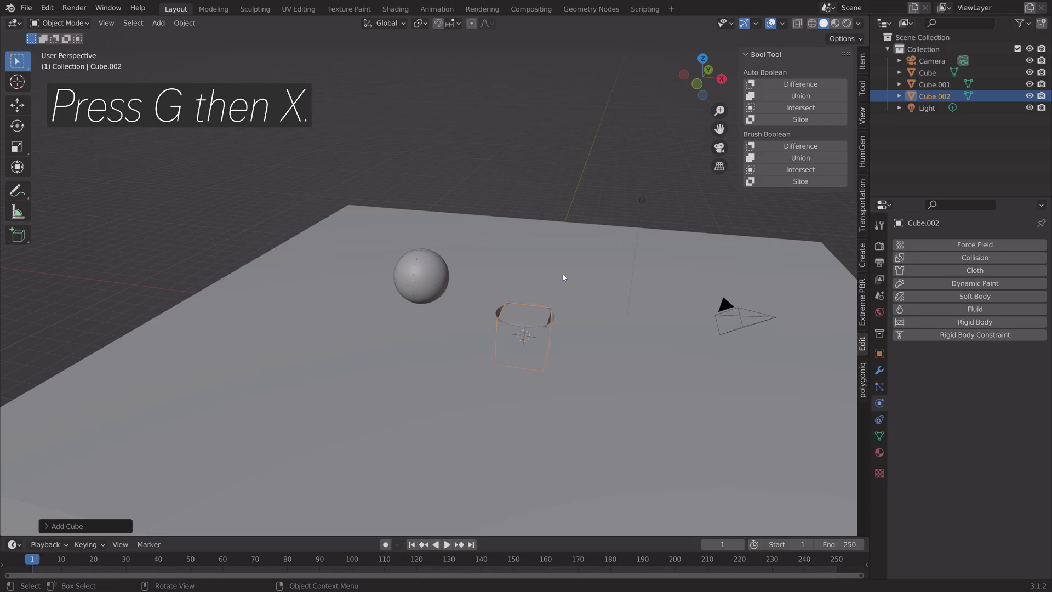
Move the new cube along X past the ball, away from the hole, and raise it about 2.2 m along Z.
key("g")
key("x")
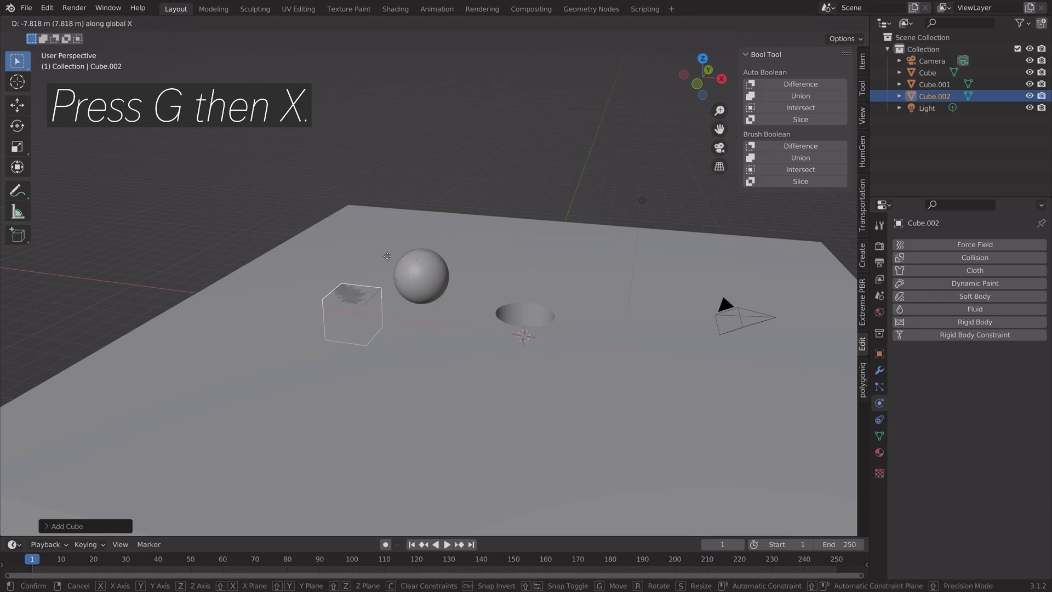
left_click(368, 240)
key("g")
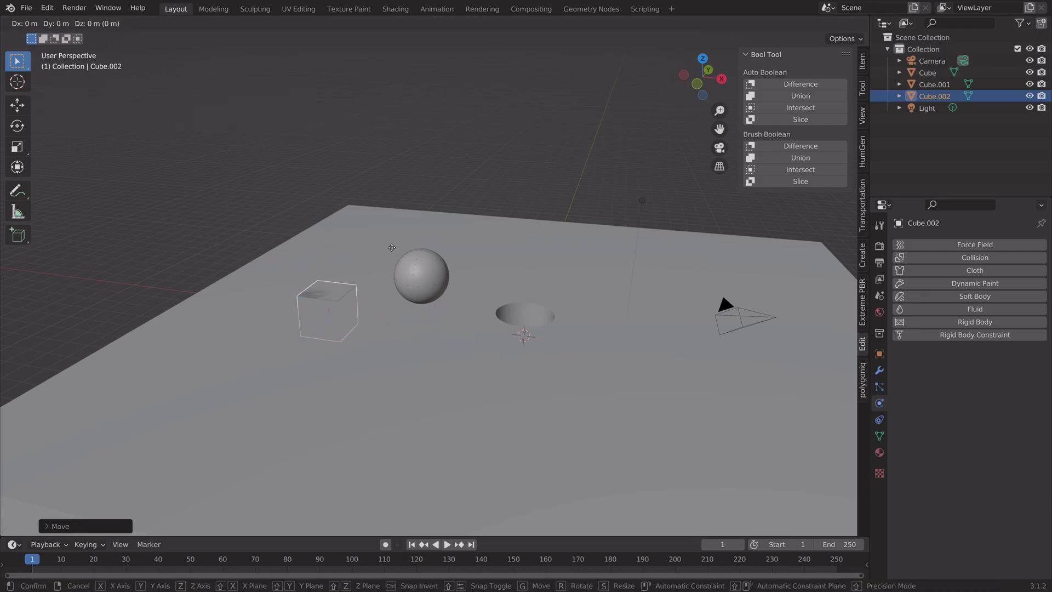
key("z")
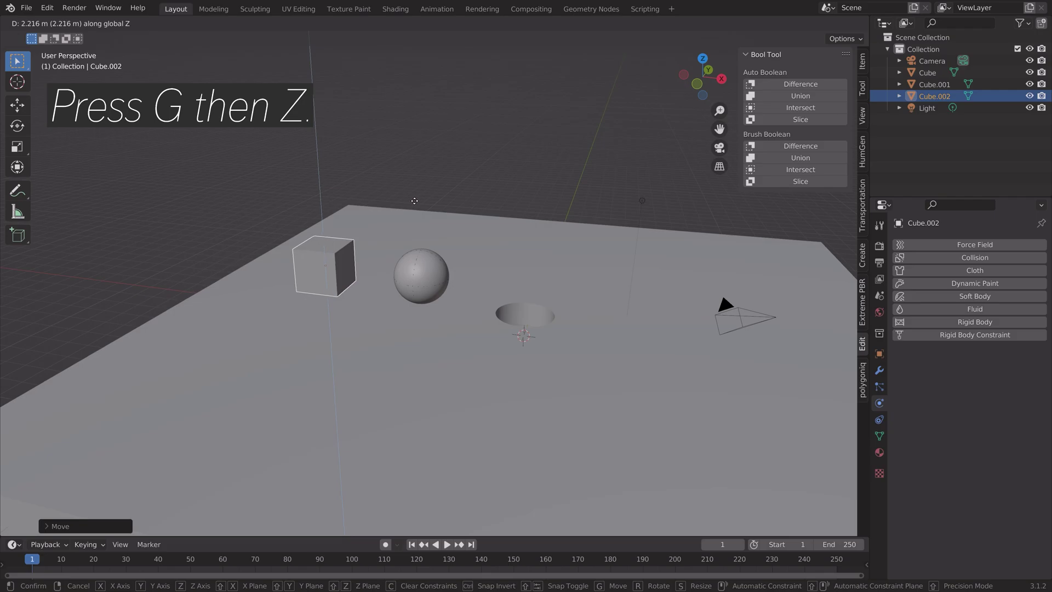
left_click(415, 201)
Add a Subdivision Surface modifier to the cube with viewport and render levels both set to 5.
middle_click_drag(414, 236, 290, 257)
left_click(879, 370)
left_click(955, 245)
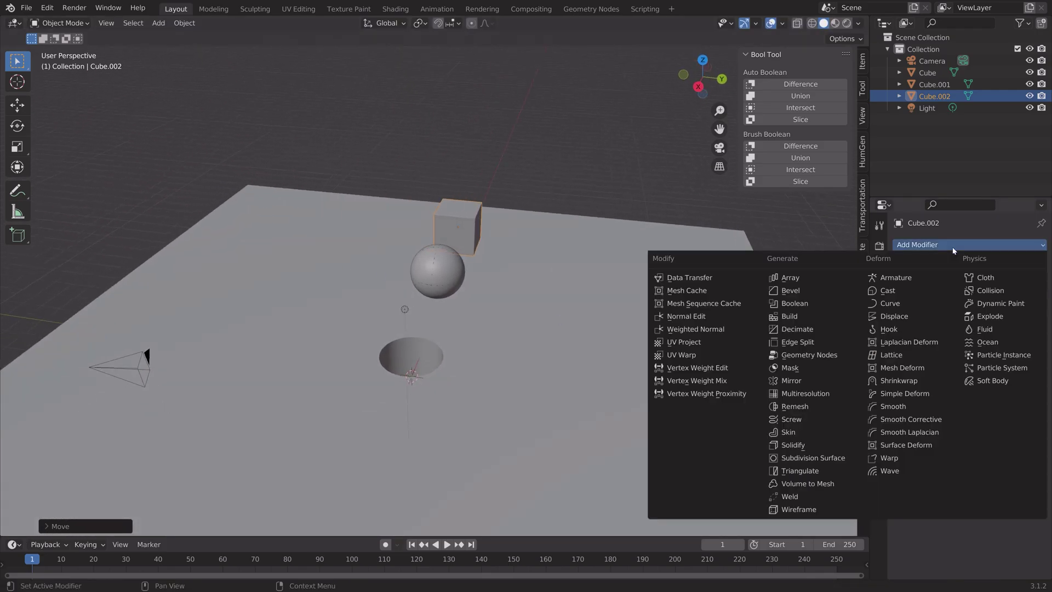
left_click(827, 457)
left_click(1027, 297)
left_click(1027, 296)
left_click(1027, 297)
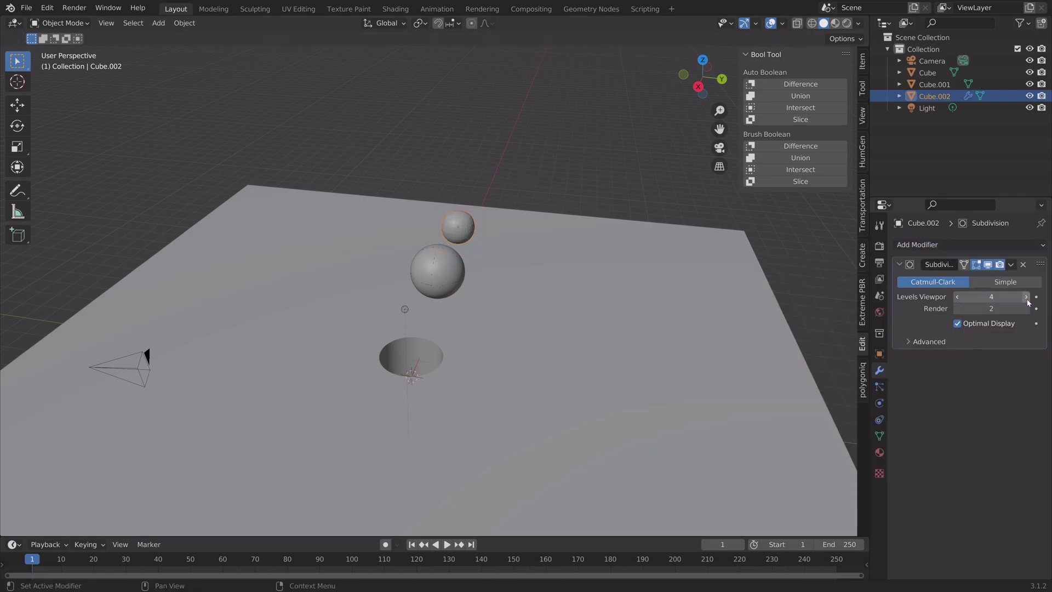
middle_click_drag(548, 253, 679, 240)
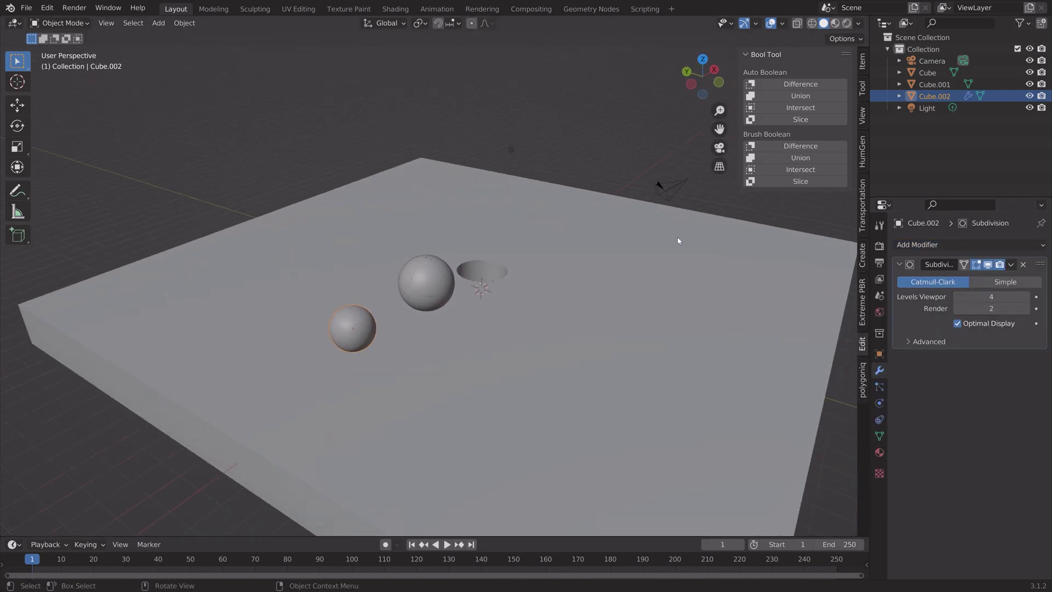
left_click(1027, 309)
left_click(1027, 308)
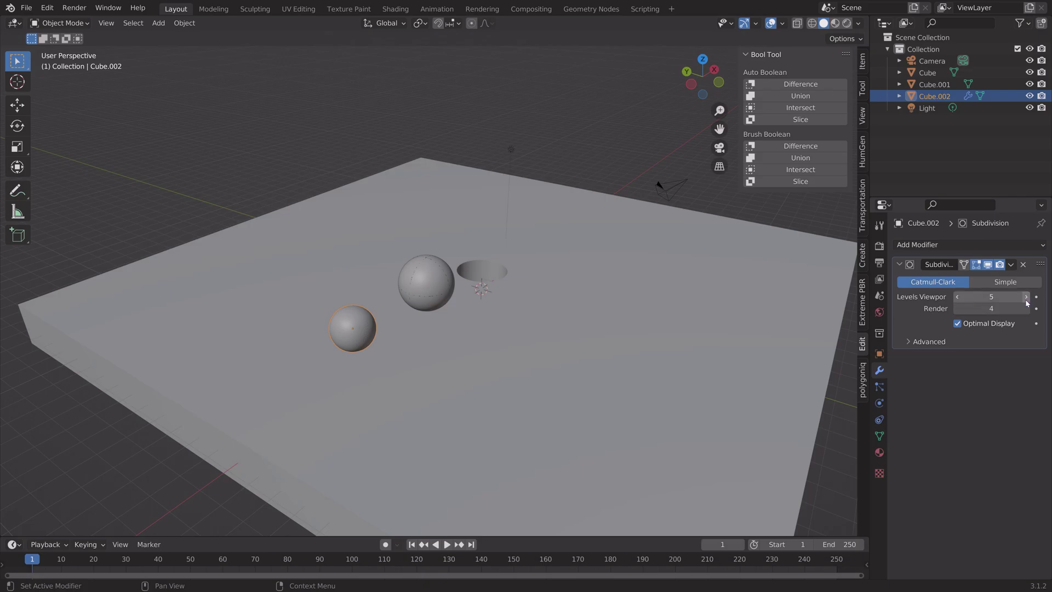
left_click(1026, 308)
Examine the cube's original cage around its smoothed surface in Edit Mode, then return to Object Mode.
scroll(322, 323, "up", 4)
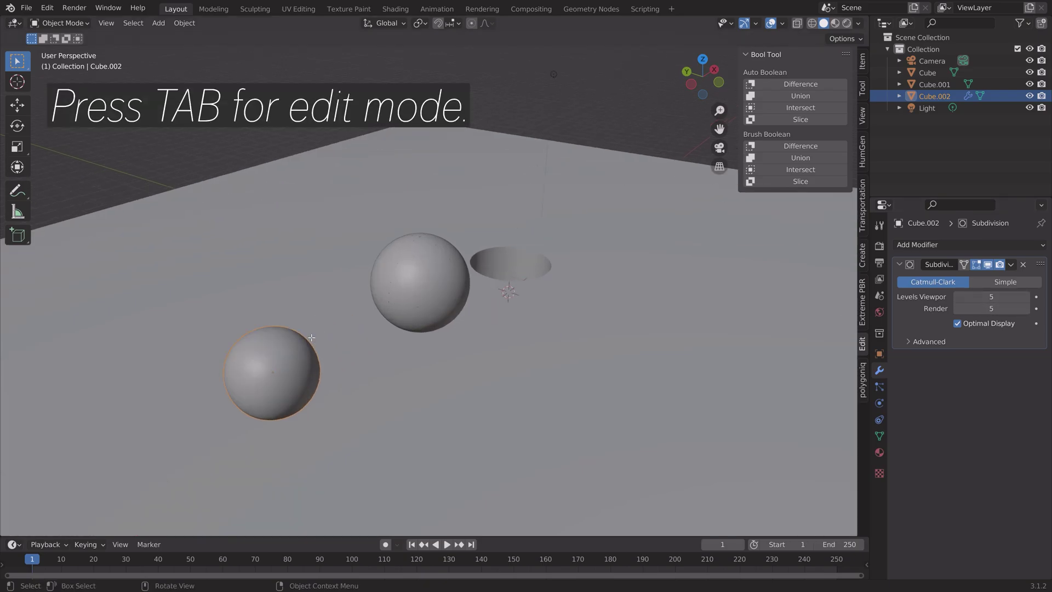
key("Tab")
middle_click_drag(311, 337, 388, 308)
scroll(388, 309, "up", 8)
scroll(379, 289, "down", 4)
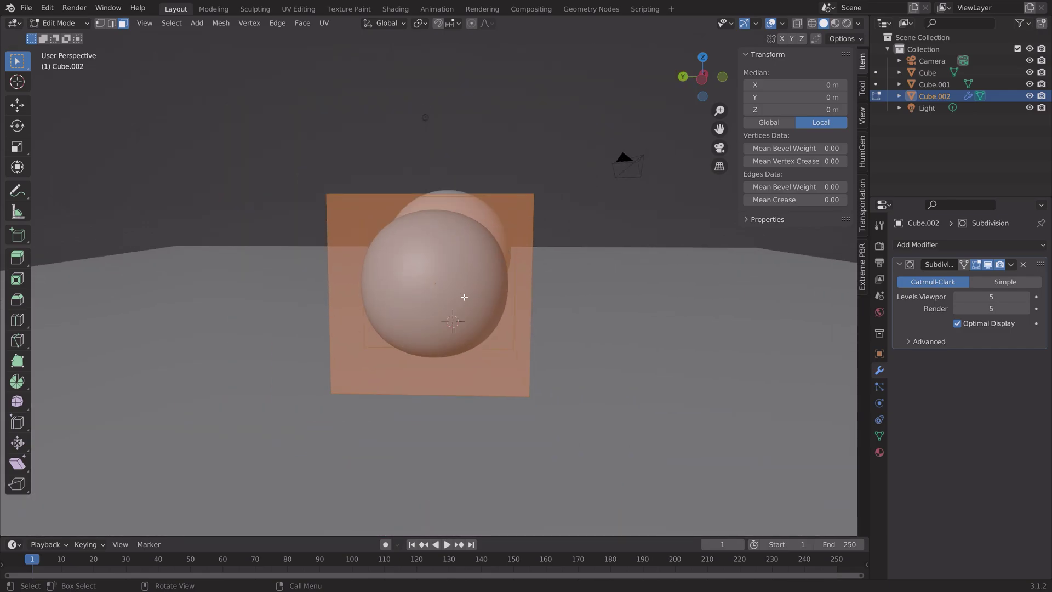
middle_click_drag(464, 297, 386, 323)
key("Tab")
Stretch the rounded cube along Y to nearly four times its length, then enlarge it uniformly by about 1.26.
scroll(423, 308, "down", 2)
middle_click_drag(515, 293, 612, 285)
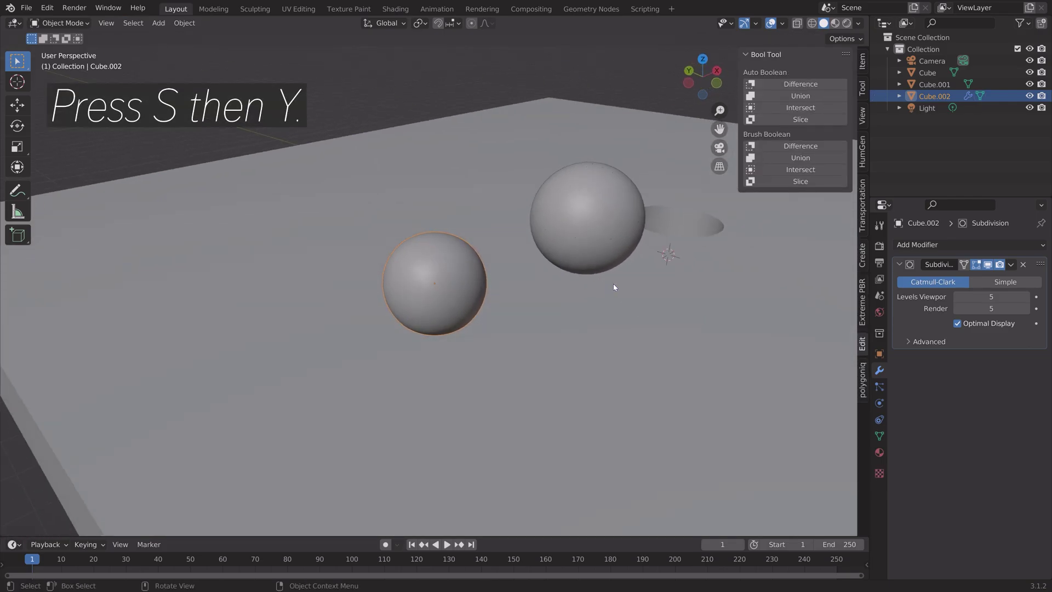
key("s")
key("y")
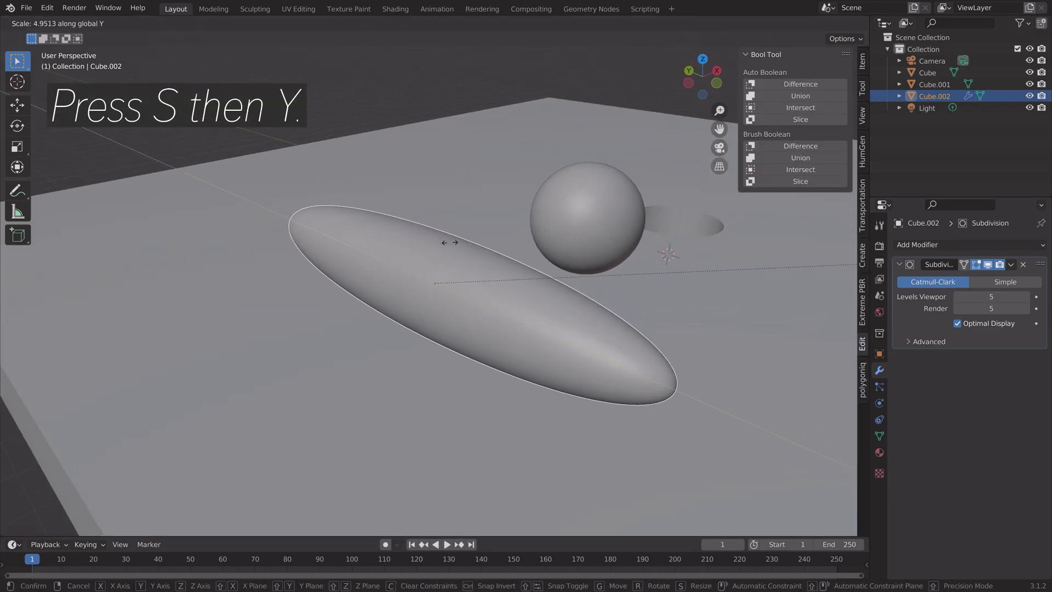
mouse_move(194, 243)
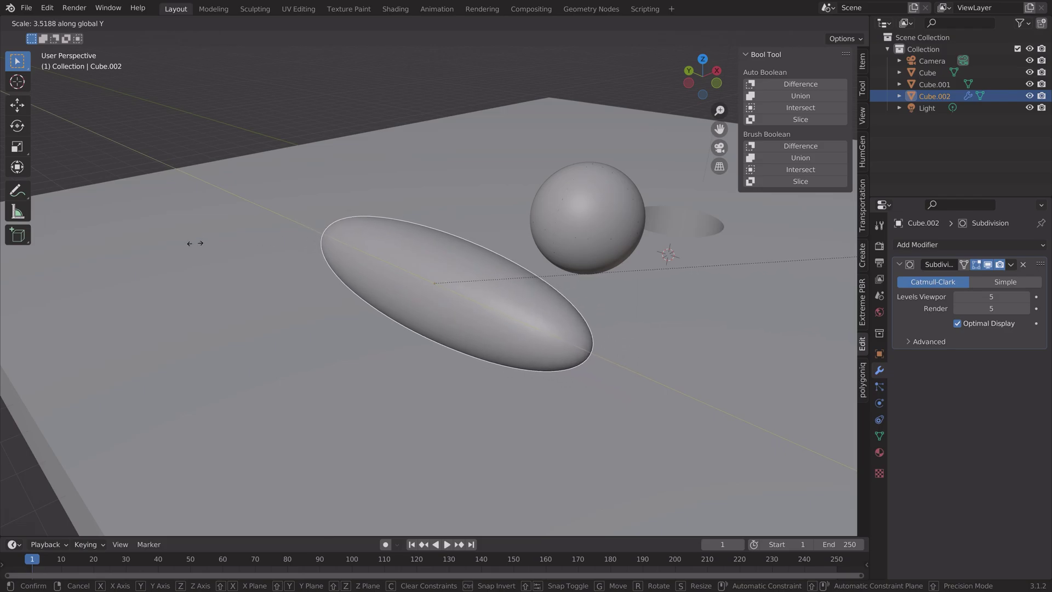
left_click(245, 224)
middle_click_drag(606, 292, 550, 293)
key("s")
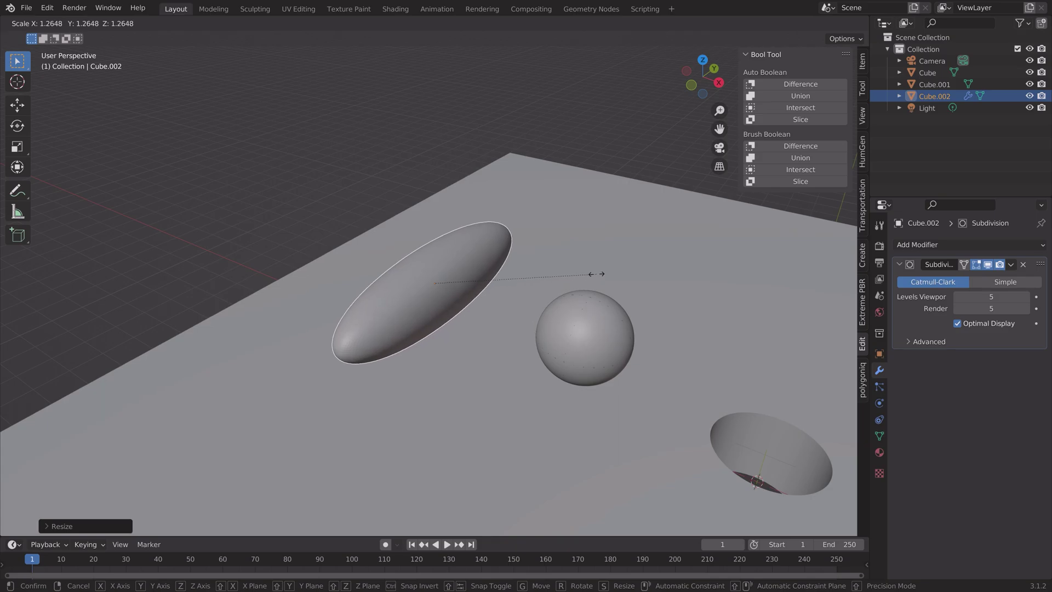
left_click(595, 269)
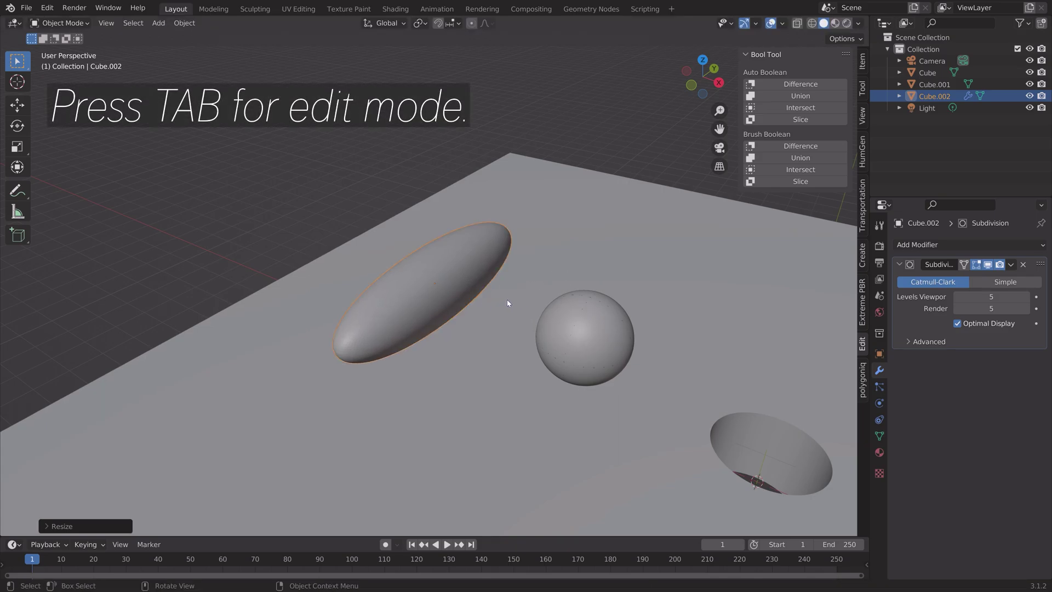
Add two crosswise loop cuts to the stretched cube, one near each end, at local Y about 0.85 and -0.72 m.
key("Tab")
middle_click_drag(482, 270, 431, 257)
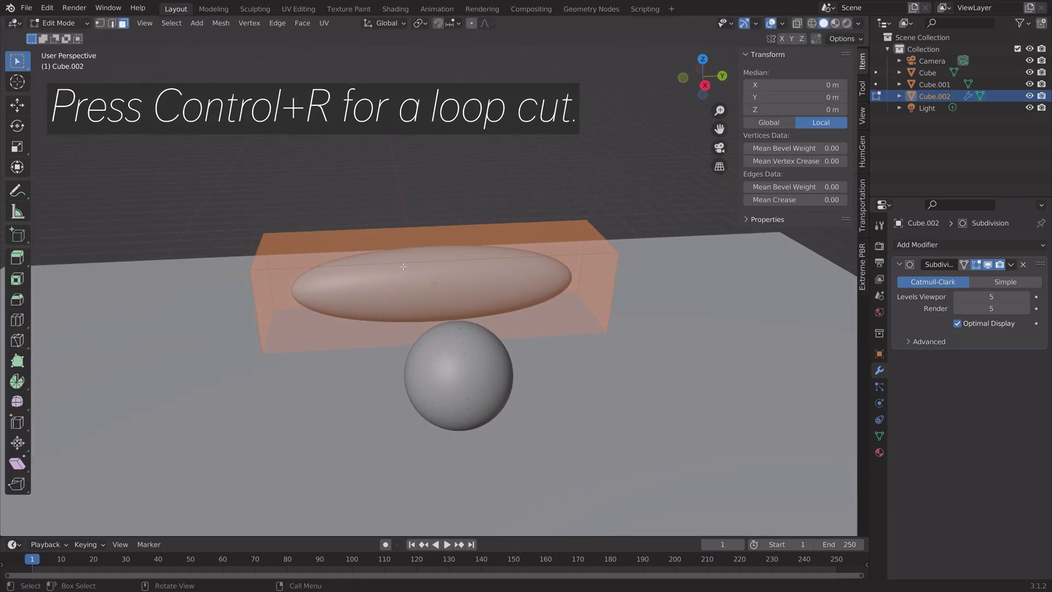
key("ctrl+r")
left_click(433, 256)
mouse_move(587, 250)
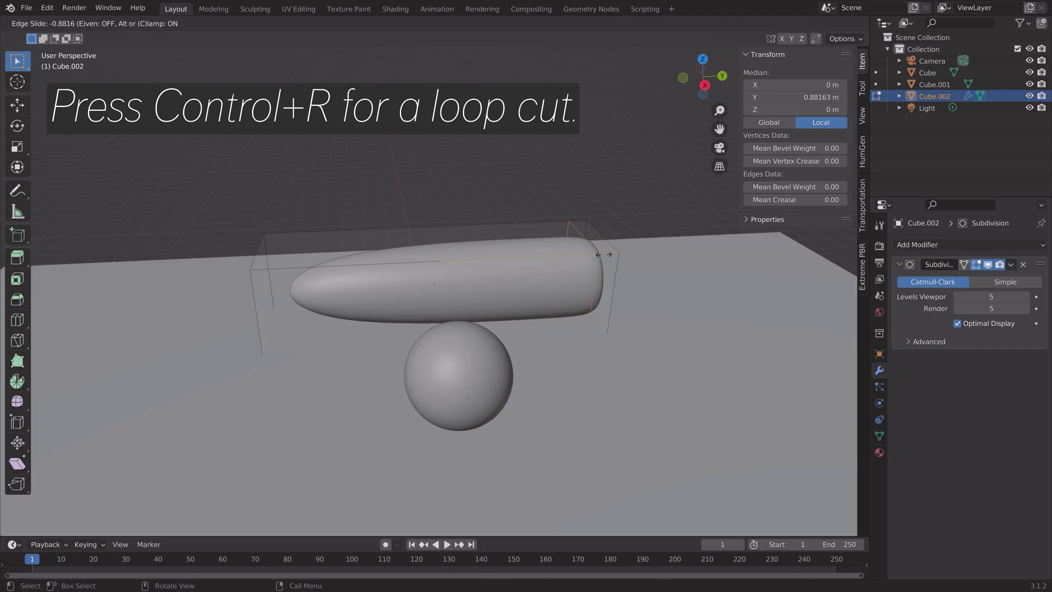
left_click(597, 256)
key("ctrl+r")
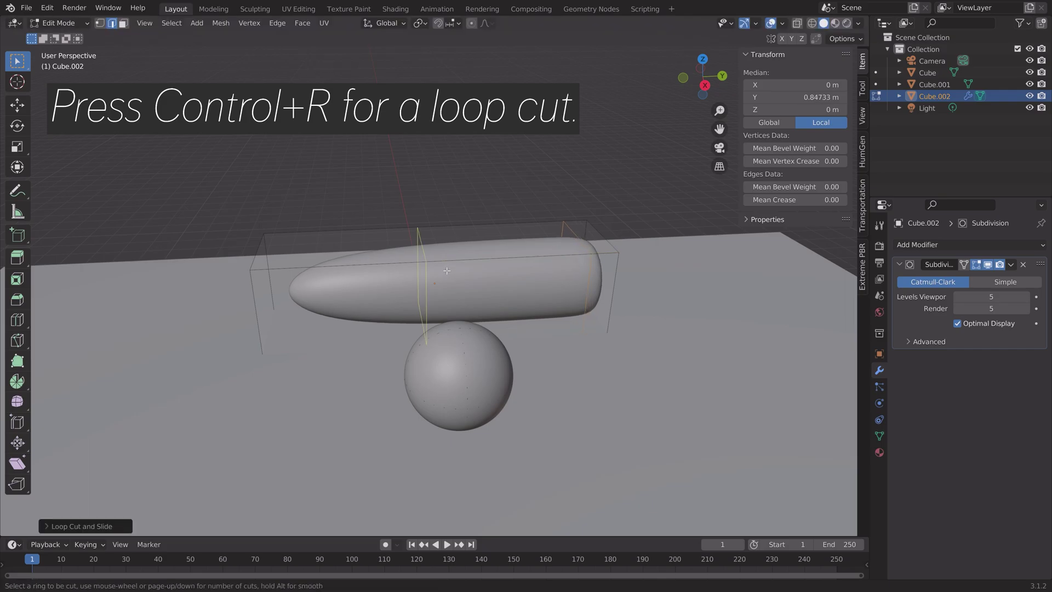
left_click(447, 270)
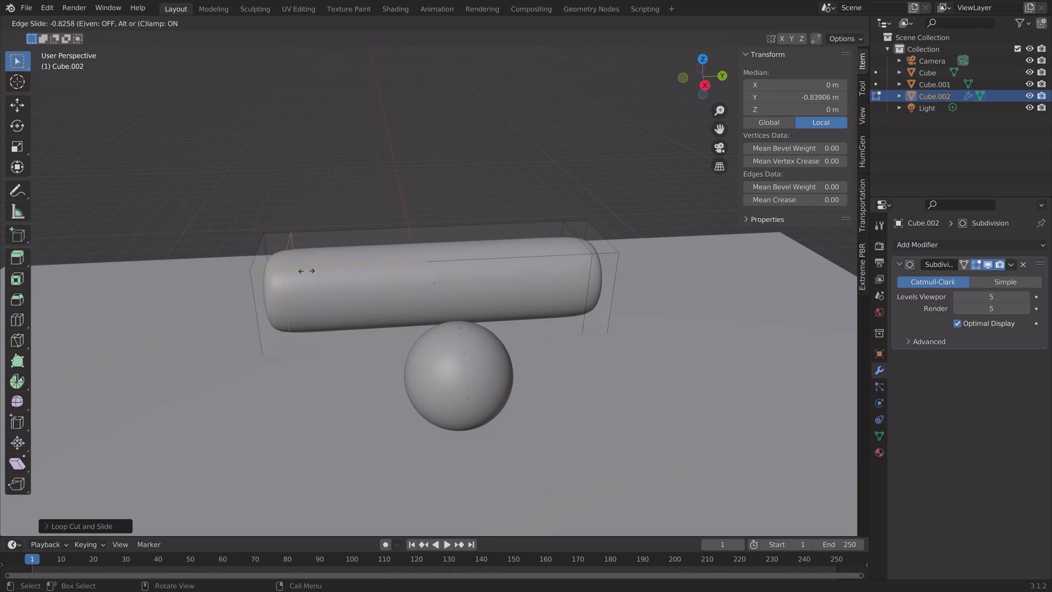
left_click(326, 268)
Add two lengthwise loop cuts around the putter head's sides, at local Z about -0.71 m near the bottom and 0.60 m near the top.
middle_click_drag(347, 279, 450, 272)
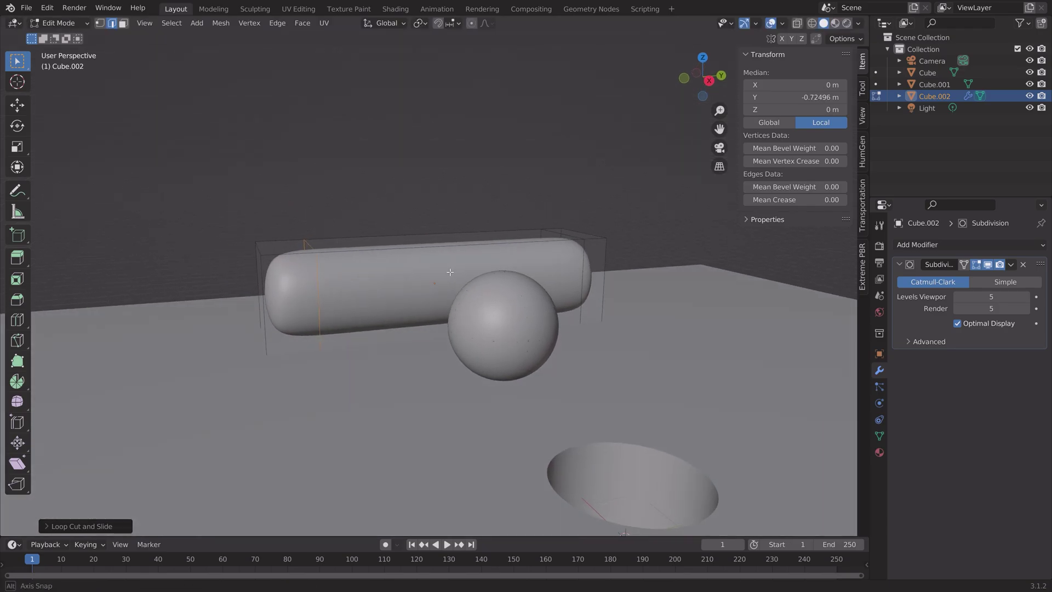
key("ctrl+r")
left_click(596, 284)
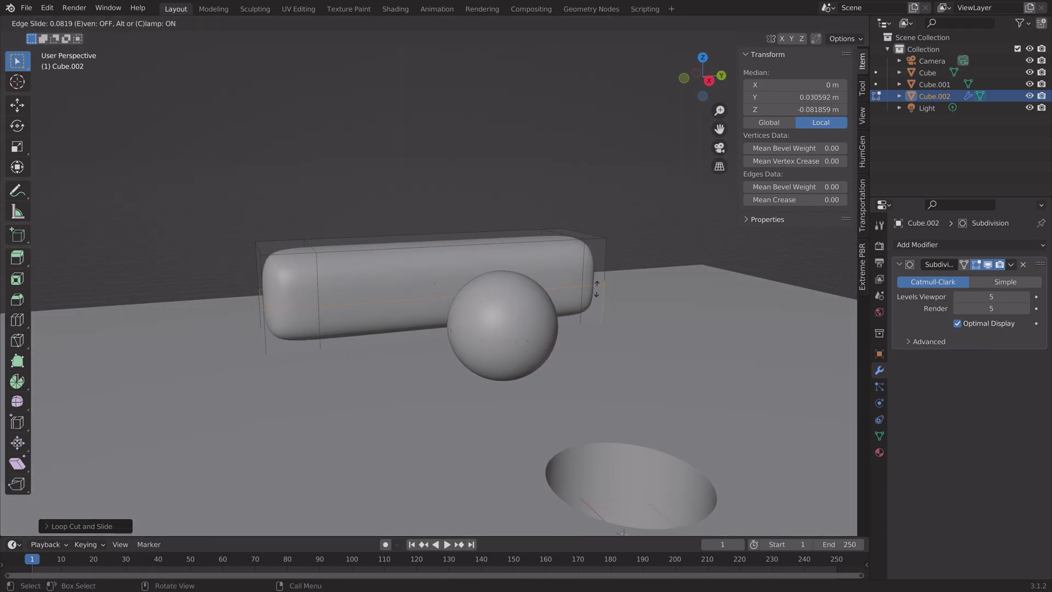
left_click(605, 315)
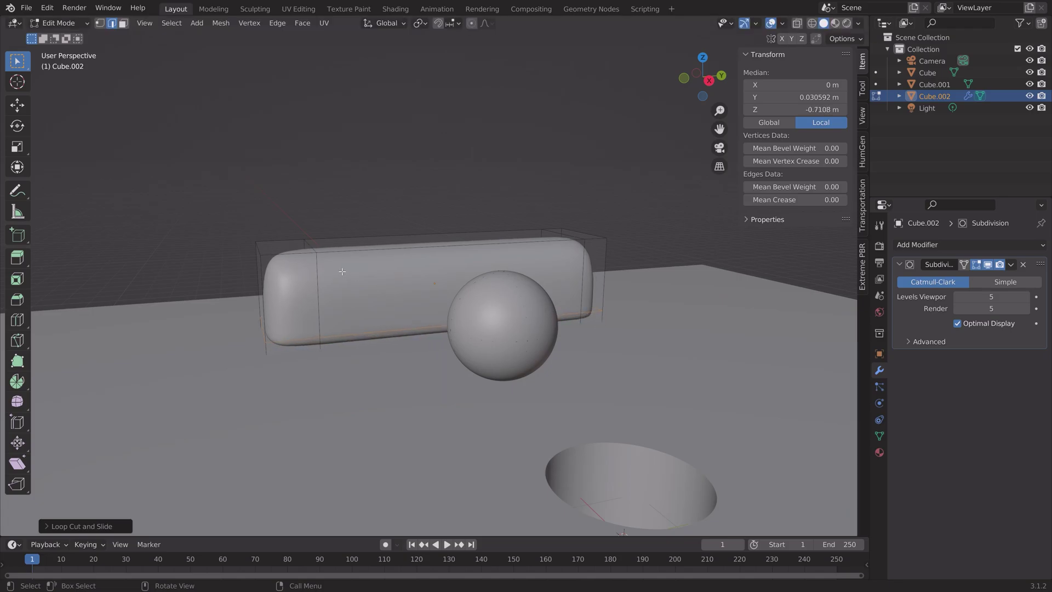
key("ctrl+r")
left_click(589, 277)
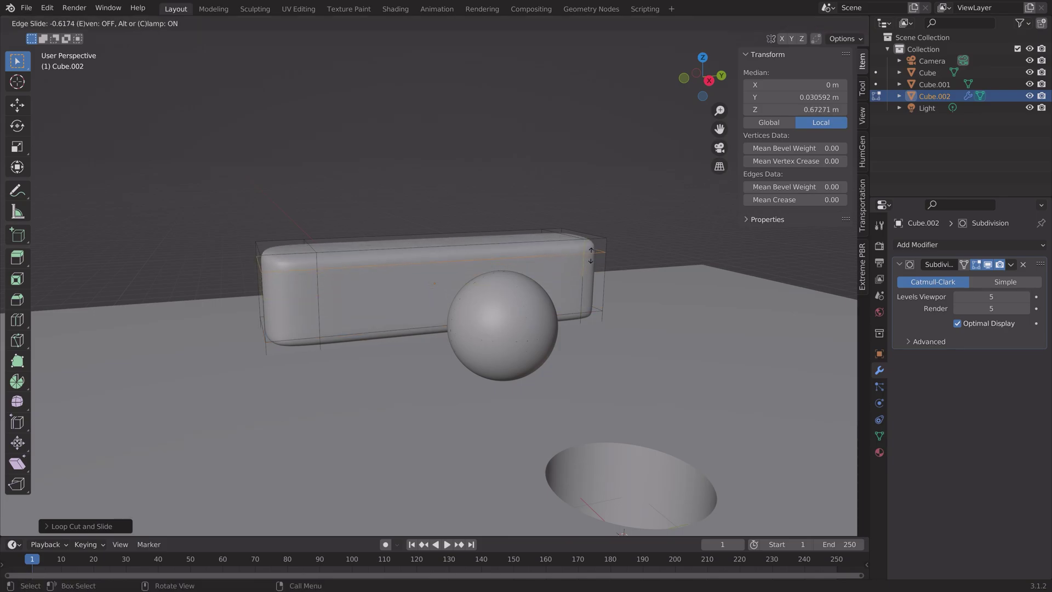
left_click(601, 259)
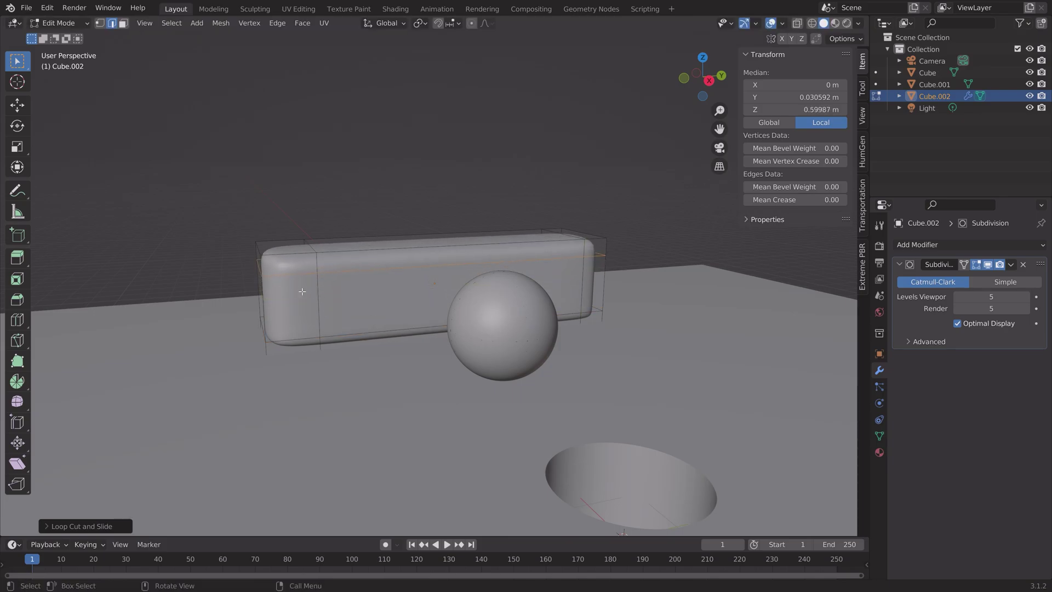
Move the two top crosswise edges at the putter head's negative-Y end inward along Y, to a local median of about 0.09 m.
left_click(292, 253)
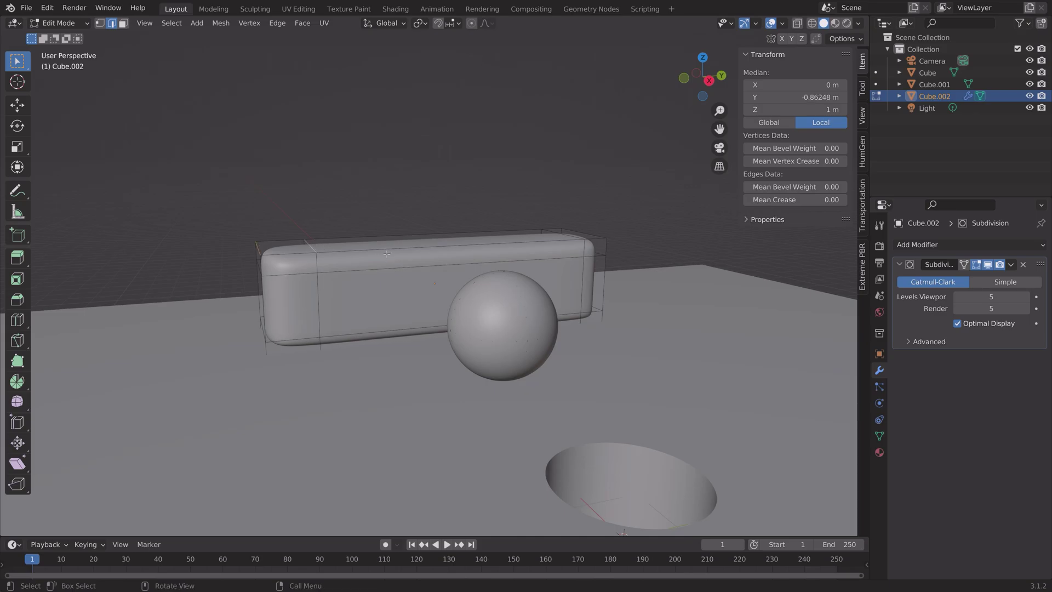
key("g")
key("y")
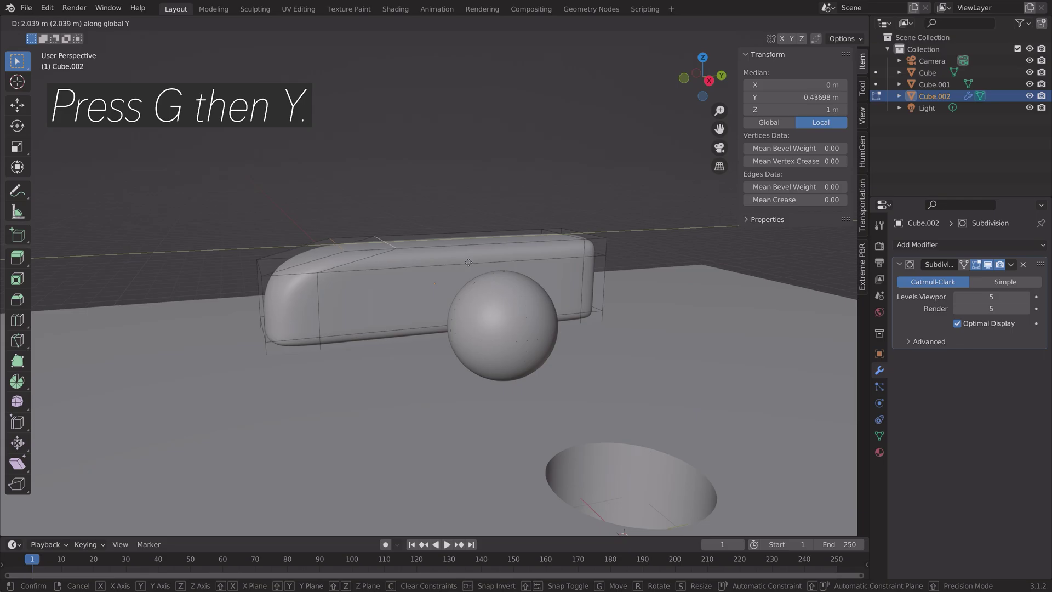
left_click(554, 260)
Move the two top crosswise edges at the putter head's positive-Y end inward along Y, to a local median of about 0.61 m.
middle_click_drag(573, 256, 606, 268)
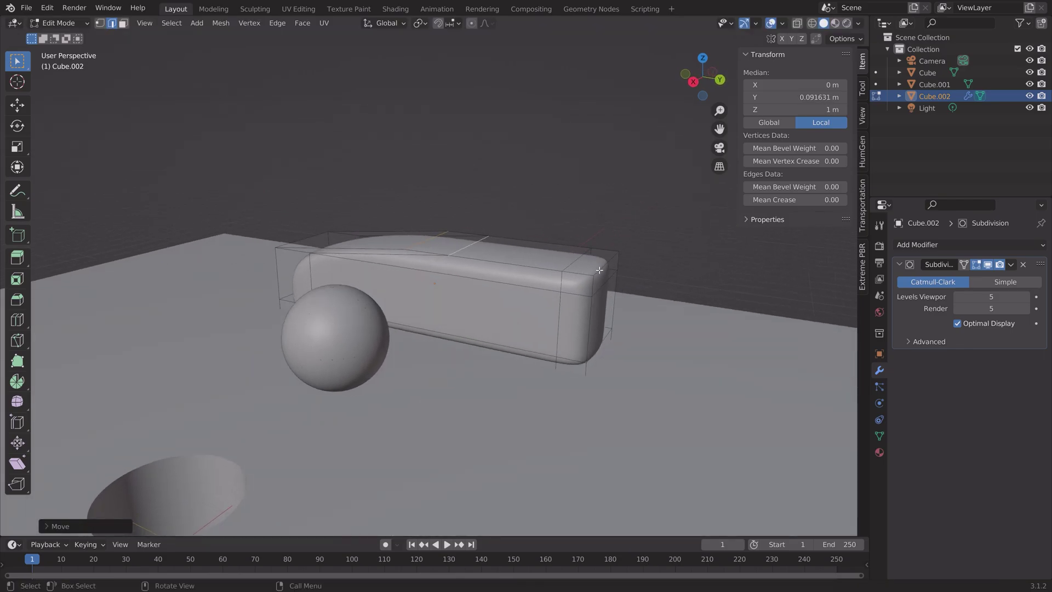
left_click(607, 269)
left_click(573, 262, "shift")
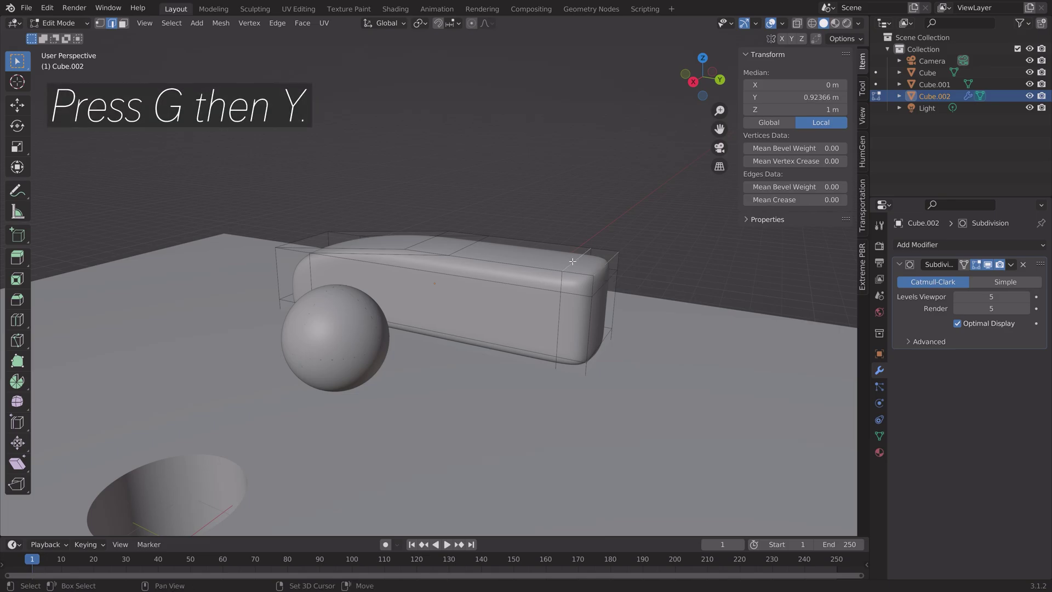
key("g")
key("y")
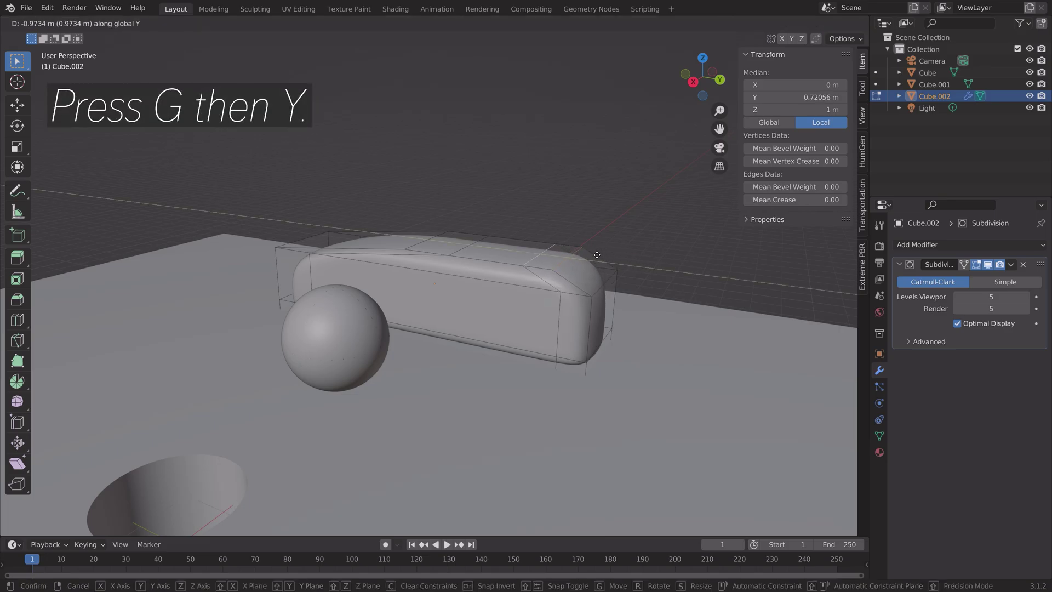
left_click(597, 256)
Save an incremented copy of the project in the Putter folder.
middle_click_drag(597, 256, 725, 266)
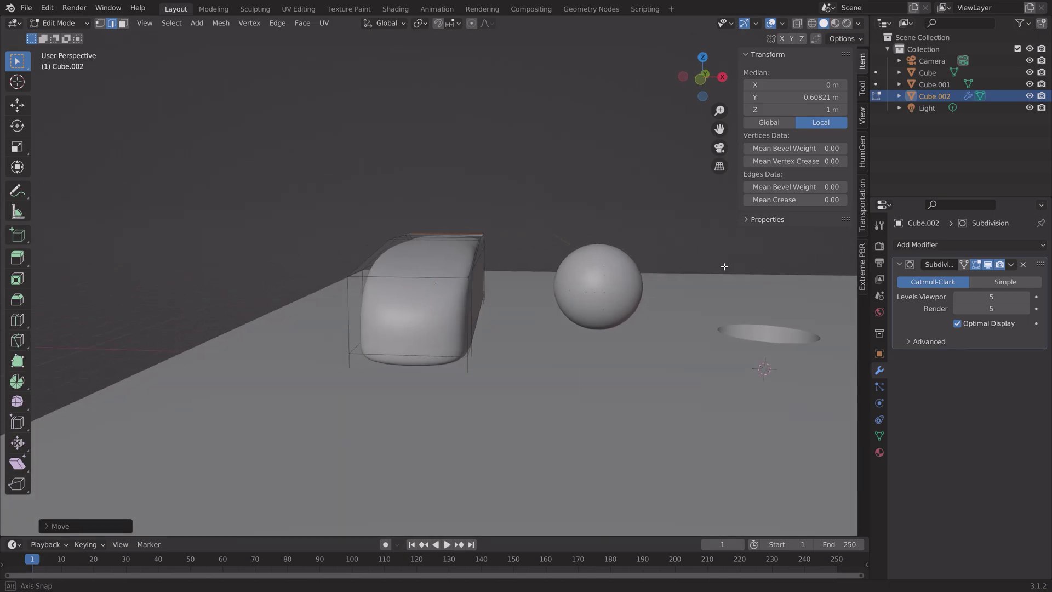
key("ctrl+shift+s")
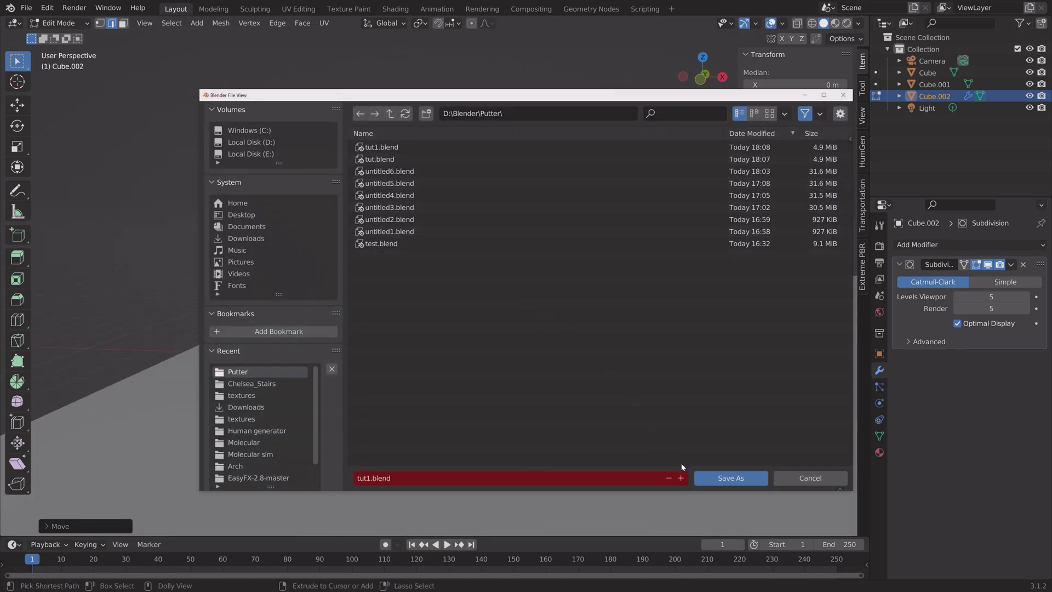
left_click(714, 480)
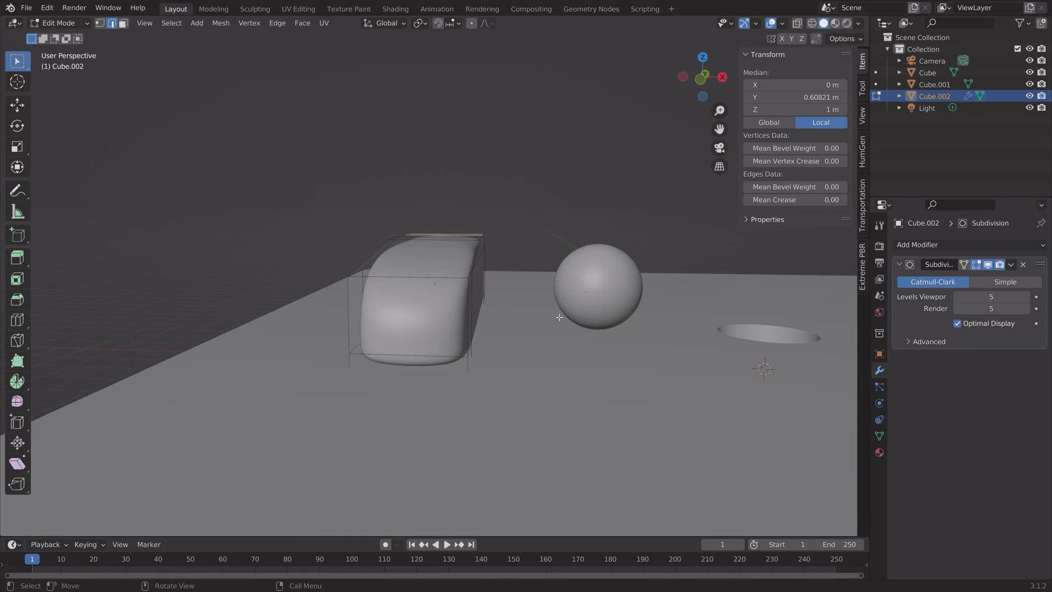
Add a loop cut running along the putter head's length, slid close to its ball-facing side at local X about 0.86 m.
mouse_move(557, 314)
middle_mouse_down()
mouse_move(482, 317)
mouse_move(580, 329)
mouse_move(570, 325)
middle_mouse_up()
key("ctrl+r")
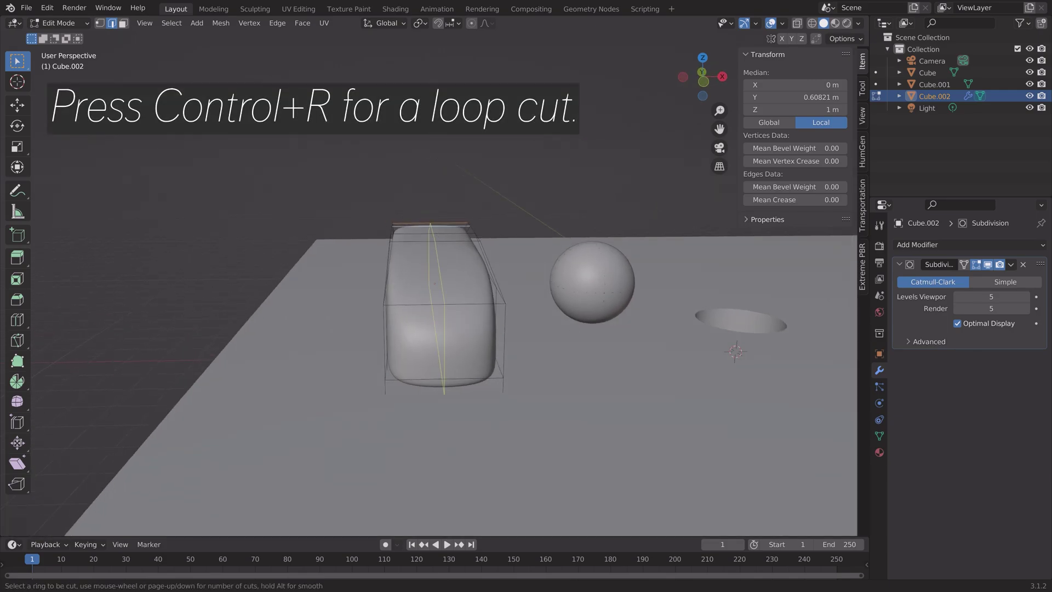
left_click(439, 236)
left_click(472, 238)
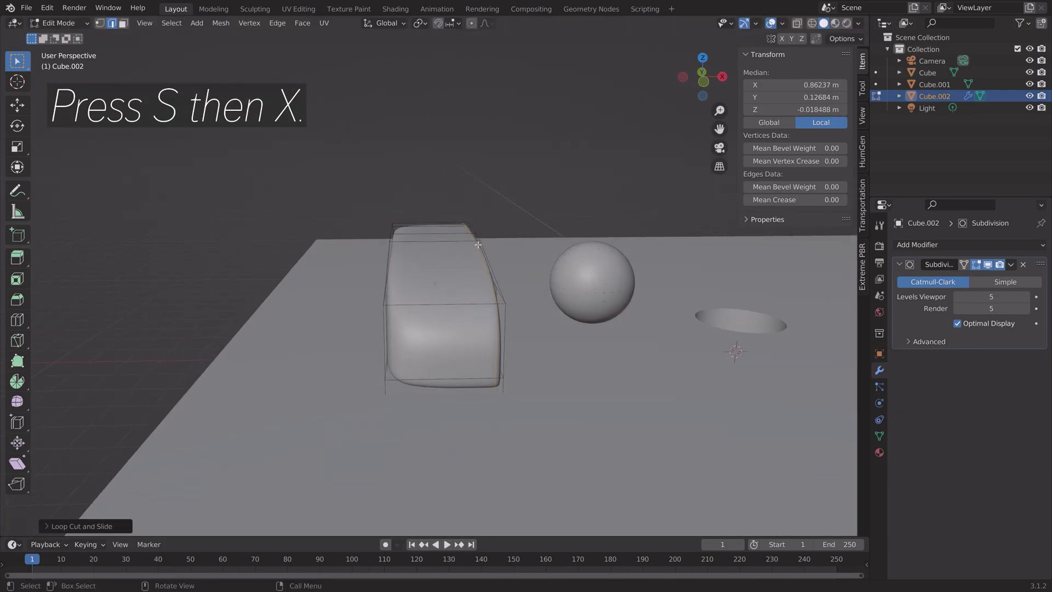
In Object Mode, scale the putter head along X to make it narrower.
key("Tab")
key("s")
key("x")
left_click(551, 269)
middle_click_drag(551, 270, 507, 283)
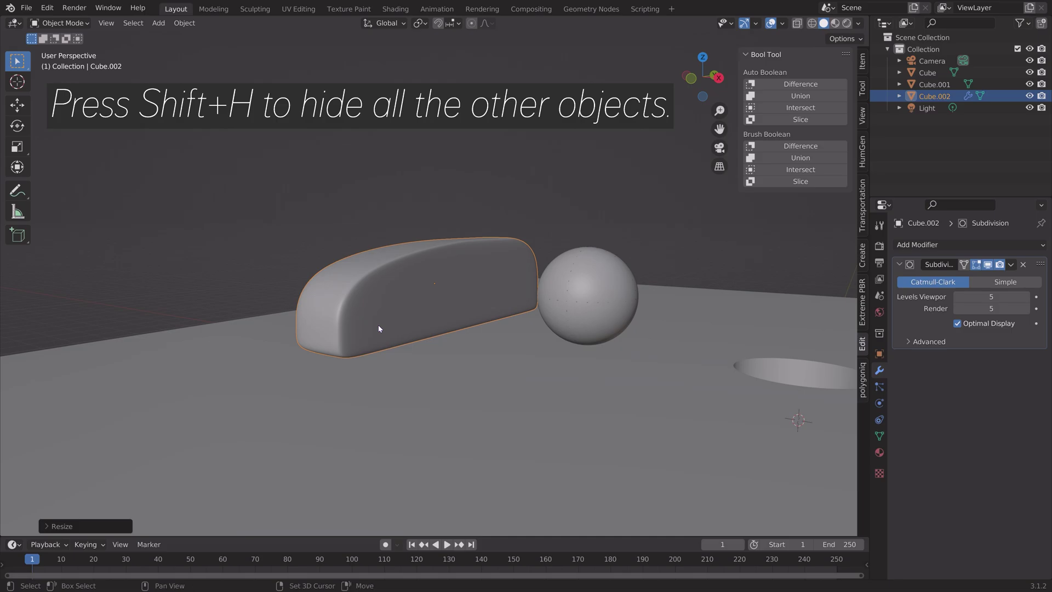
Hide all objects except the putter head and open its mesh in Edit Mode, viewed from below.
key("shift+h")
scroll(399, 326, "up", 5)
middle_click_drag(436, 287, 210, 154)
key("Tab")
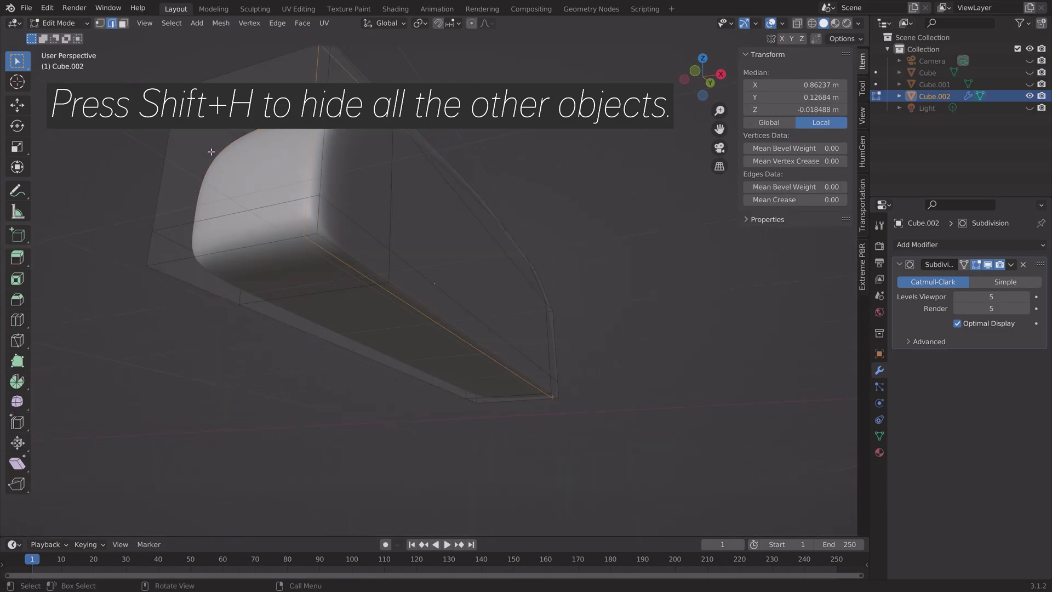
Move the bottom faces at one end of the putter head down along Z and inward along Y, using proportional editing.
key("3")
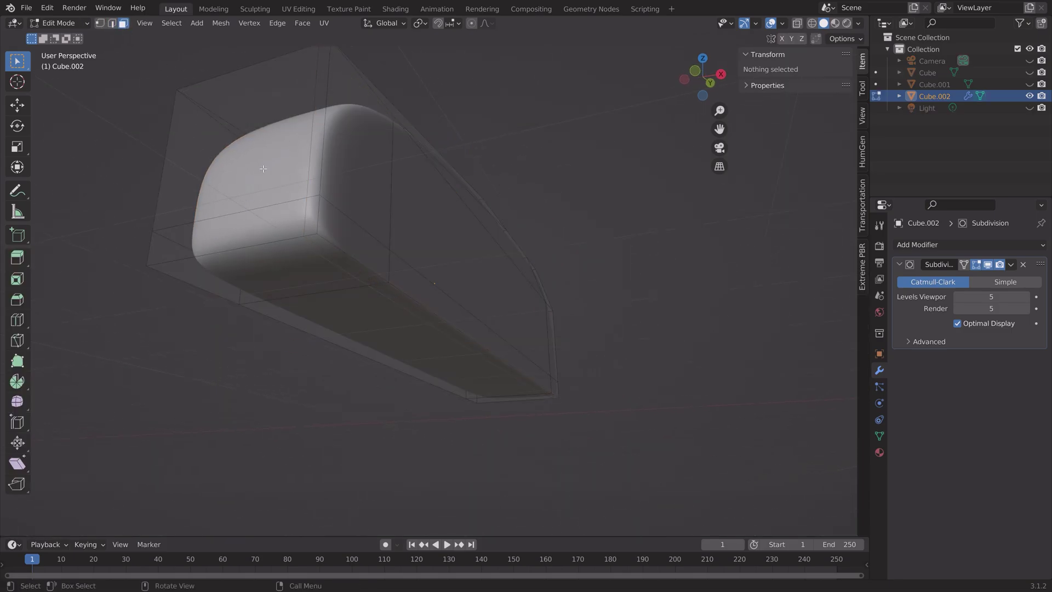
left_click(317, 256)
left_click(329, 248, "shift")
middle_click_drag(478, 36, 491, 261)
key("g")
key("z")
scroll(490, 268, "down", 6)
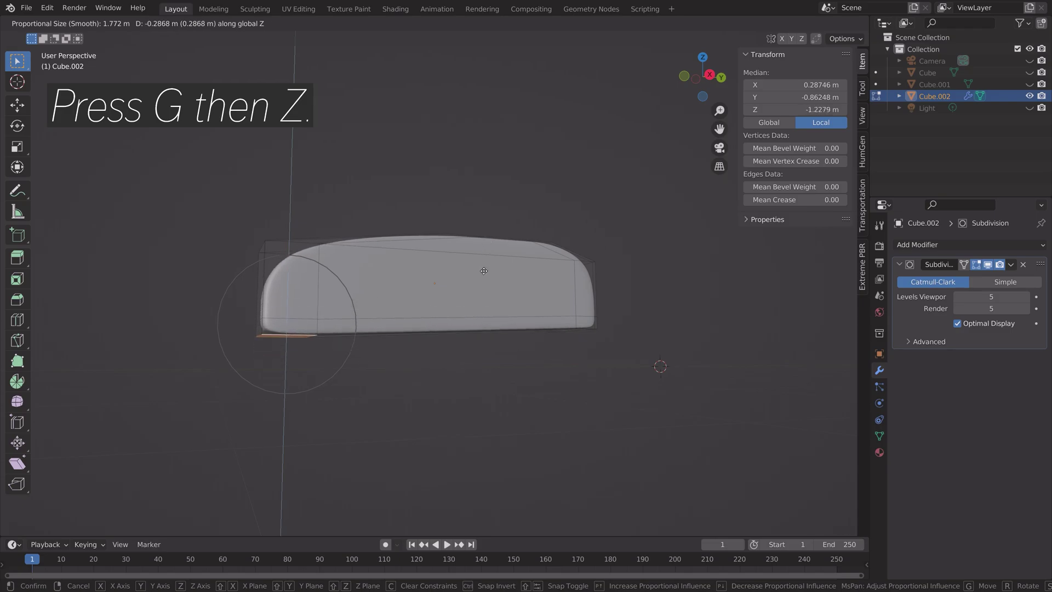
left_click(485, 281)
key("g")
key("y")
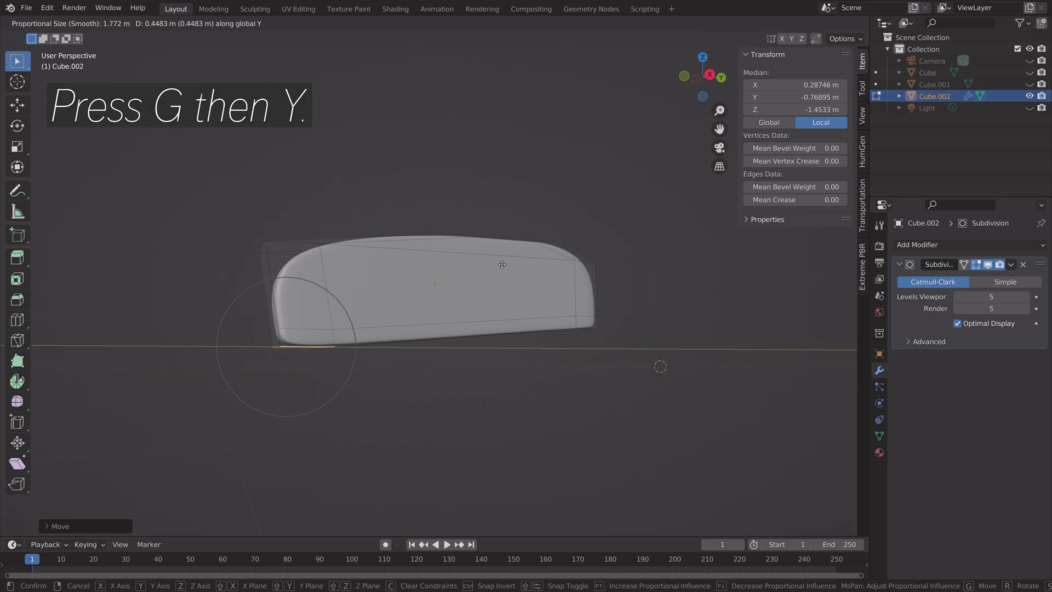
left_click(502, 264)
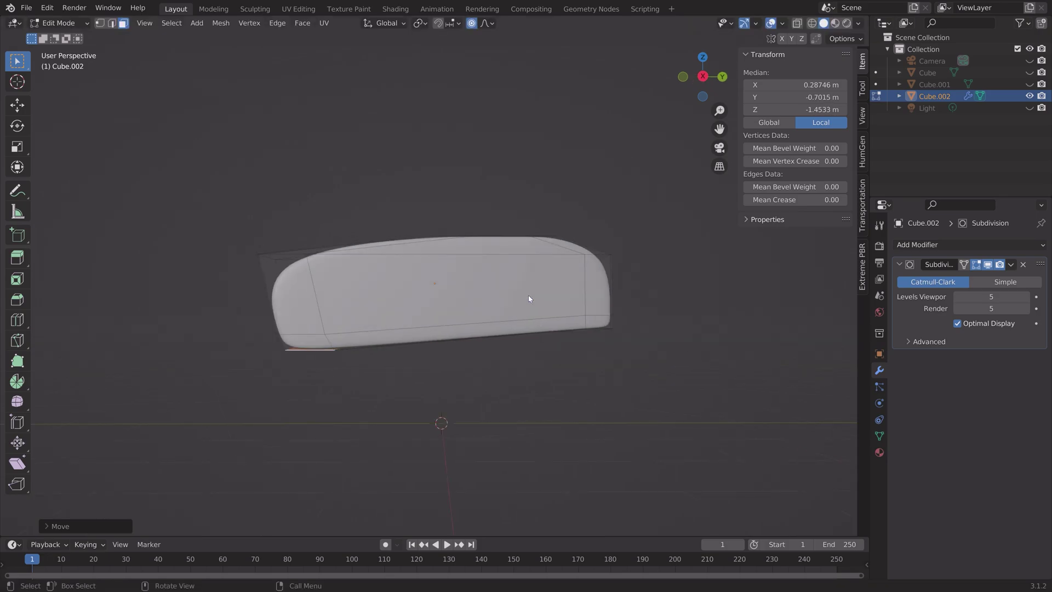
Scale the putter head along Y in Object Mode and save the file.
key("Tab")
middle_click_drag(529, 298, 682, 350)
key("s")
key("y")
left_click(606, 316)
key("Tab")
key("Tab")
key("ctrl+s")
Select all the bottom faces of the putter head and raise them along Z with proportional editing.
scroll(485, 340, "up", 3)
middle_click_drag(400, 280, 349, 266)
key("Tab")
middle_click_drag(397, 313, 357, 266)
left_click(363, 288, "shift")
left_click(364, 272, "shift")
left_click(661, 326, "shift")
left_click(667, 309, "shift")
scroll(576, 361, "down", 3)
middle_click_drag(529, 379, 517, 420)
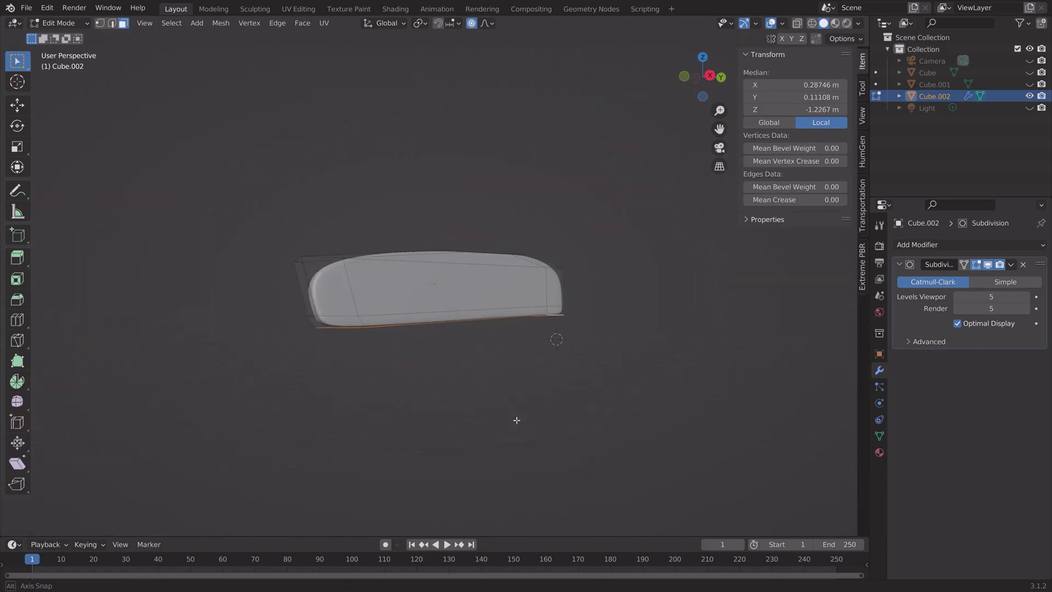
scroll(446, 294, "up", 3)
key("g")
key("z")
scroll(451, 274, "down", 8)
left_click(450, 275)
Move the upper edge of the putter head's end inward along Y with proportional editing to slope that end.
middle_click_drag(376, 263, 353, 326)
left_click(410, 342)
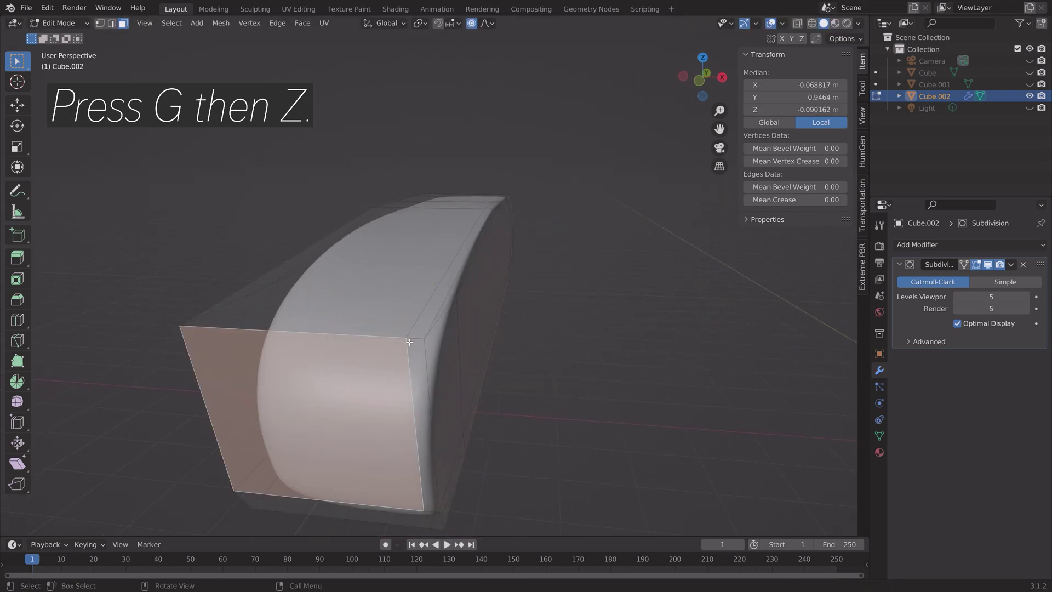
left_click(112, 23)
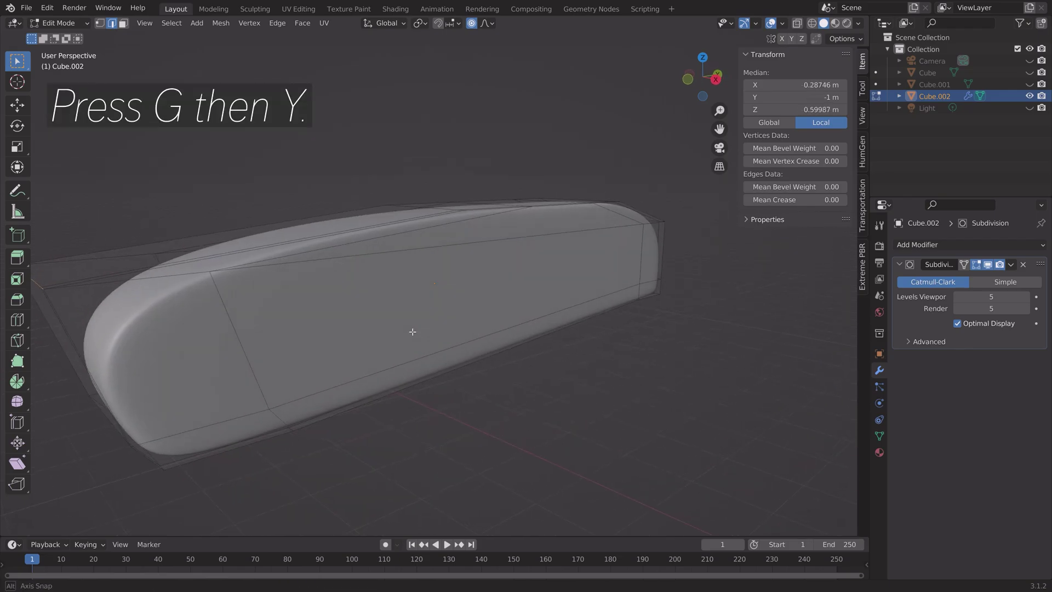
key("g")
key("y")
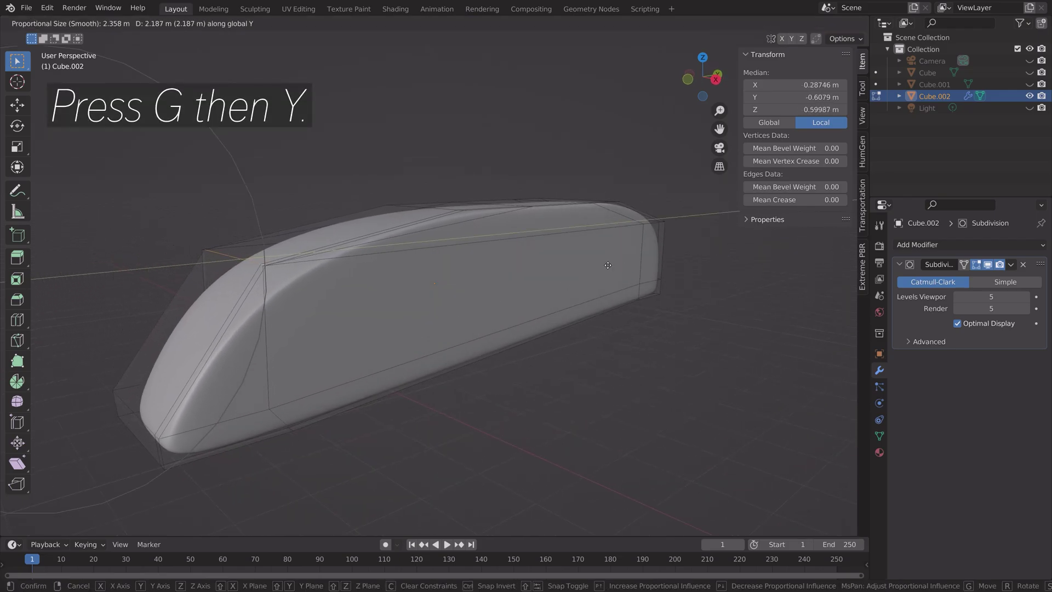
left_click(517, 284)
Lower the bottom faces at the putter head's sloped end along Z to local Z about -1.16 m.
middle_click_drag(517, 284, 529, 341)
scroll(319, 384, "up", 4)
key("alt+a")
left_click(123, 23)
left_click(219, 252)
key("g")
key("z")
left_click(426, 302)
Turn off proportional editing, shift the lengthwise edge loop beside the ball-facing side along X, and return to Object Mode.
key("2")
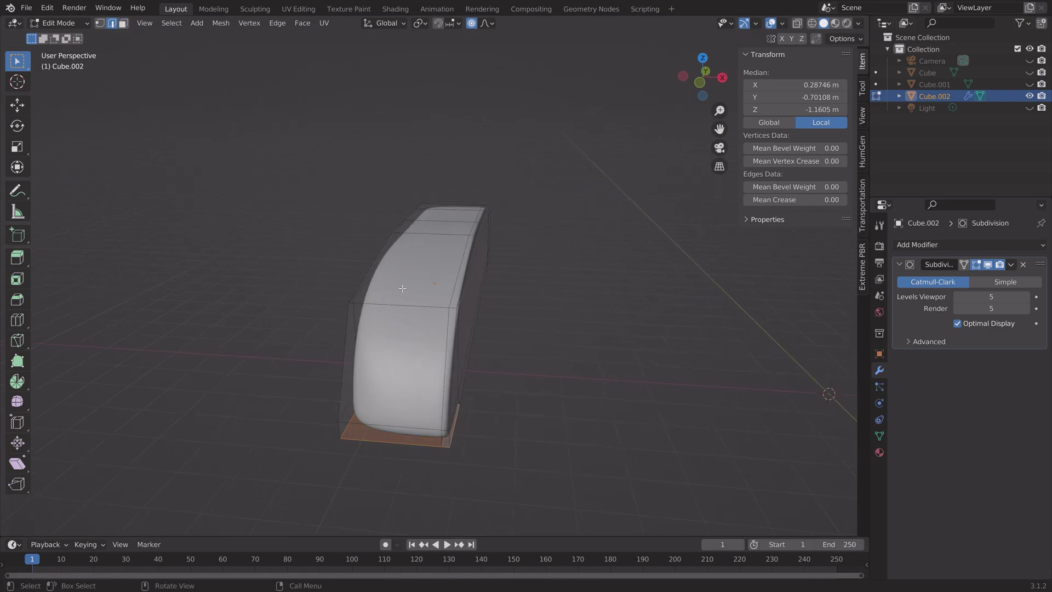
left_click(470, 296, "alt")
key("g")
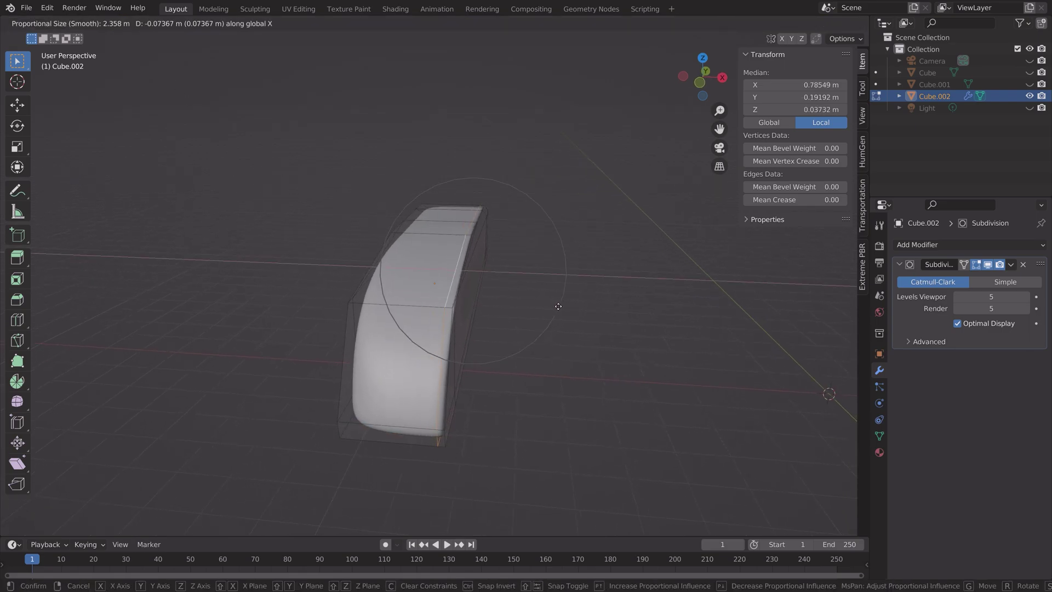
key("Escape")
key("o")
key("g")
key("x")
left_click(489, 281)
middle_click_drag(518, 305, 439, 292)
key("Tab")
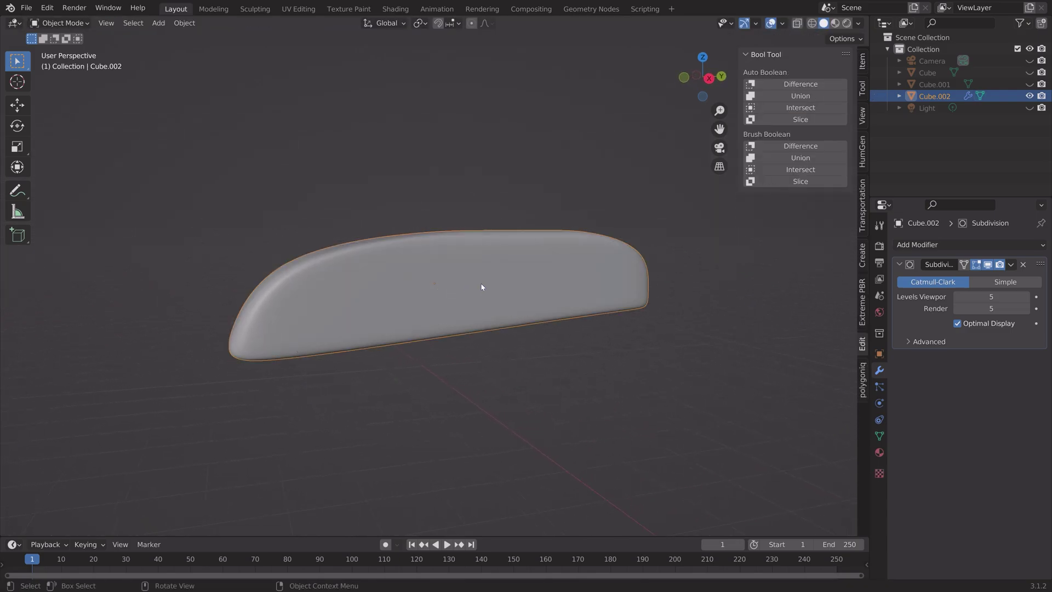
Save an incremented copy of the project as tut4.blend.
scroll(483, 287, "down", 3)
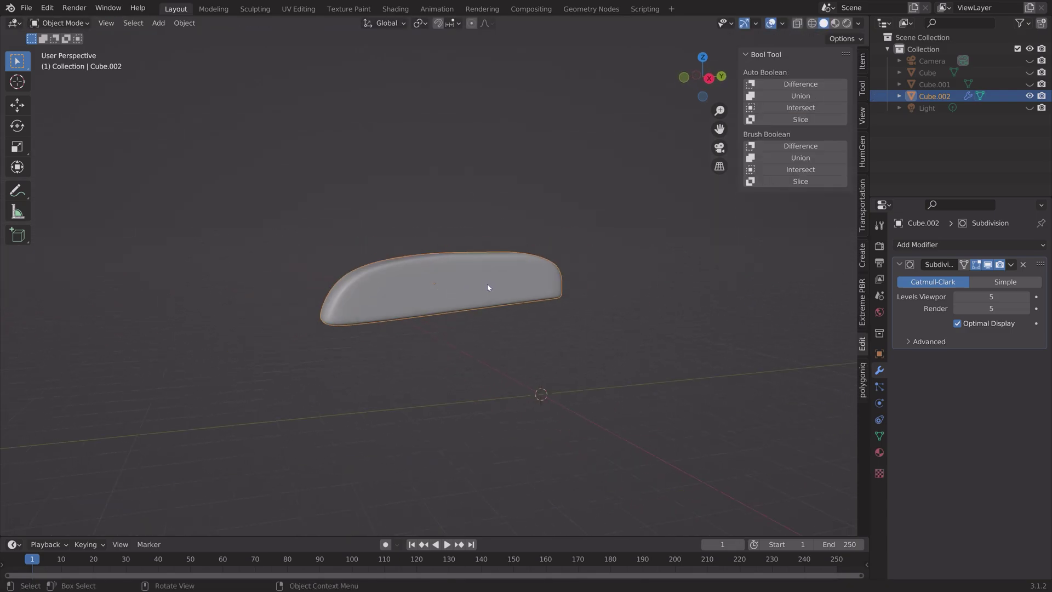
key("ctrl+shift+s")
left_click(682, 479)
left_click(704, 477)
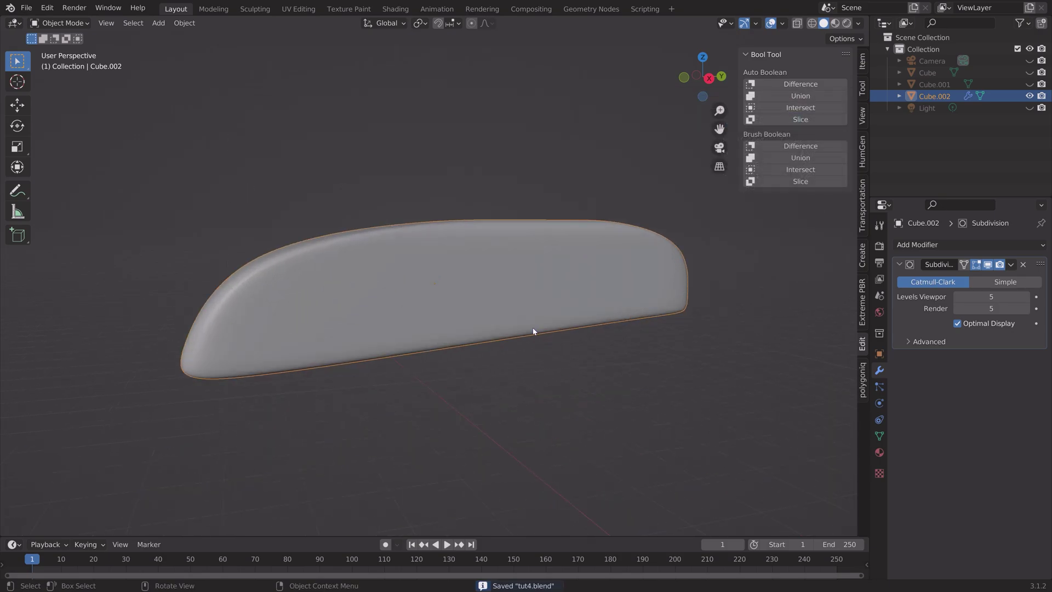
Snap the 3D cursor to the putter head, add a cylinder there and scale it down.
middle_click_drag(597, 276, 564, 293)
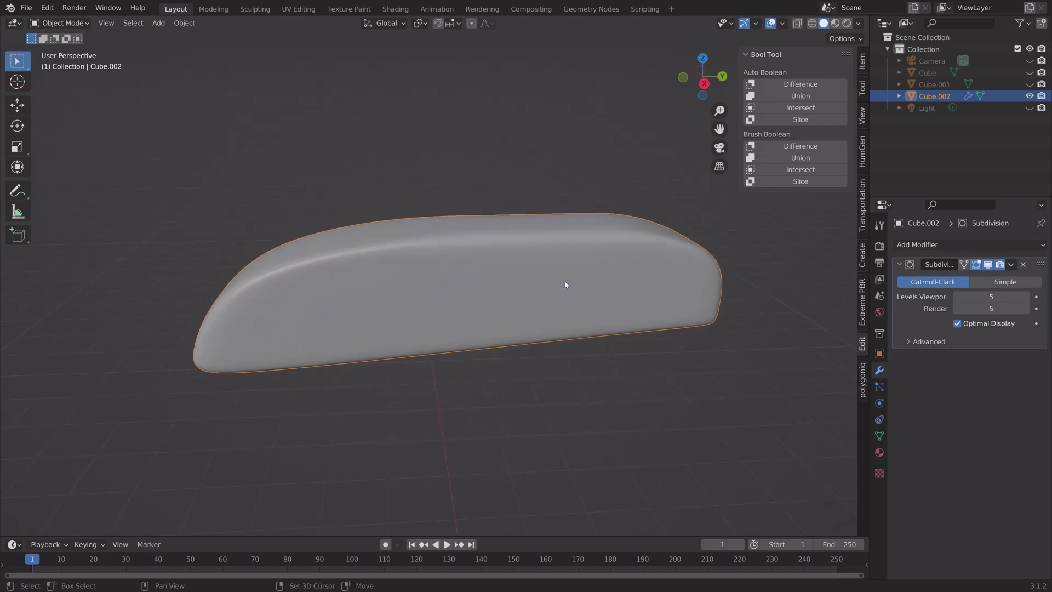
key("shift+s")
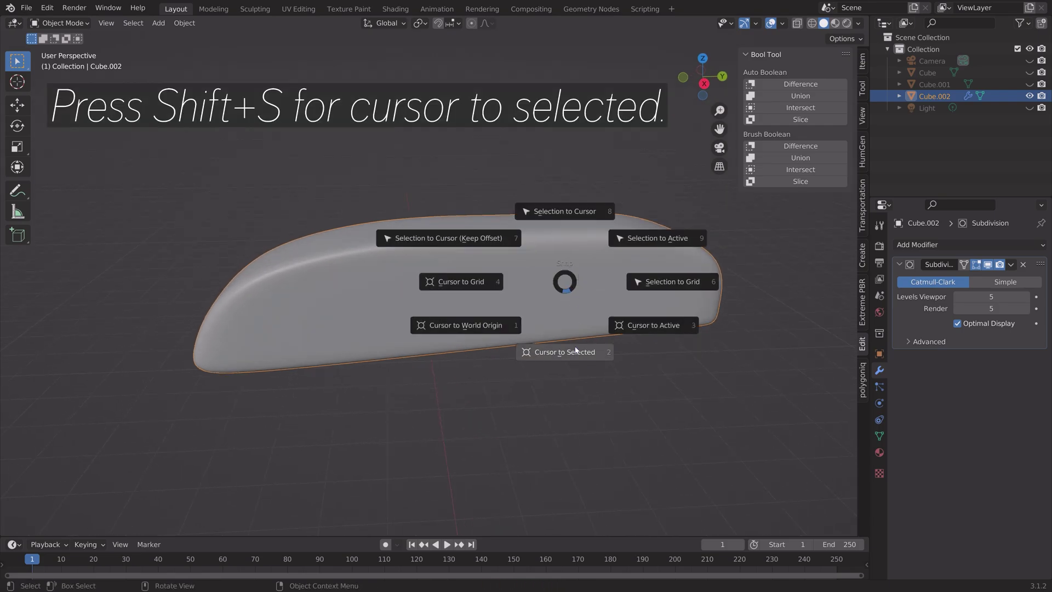
left_click(565, 350)
key("shift+a")
mouse_move(505, 309)
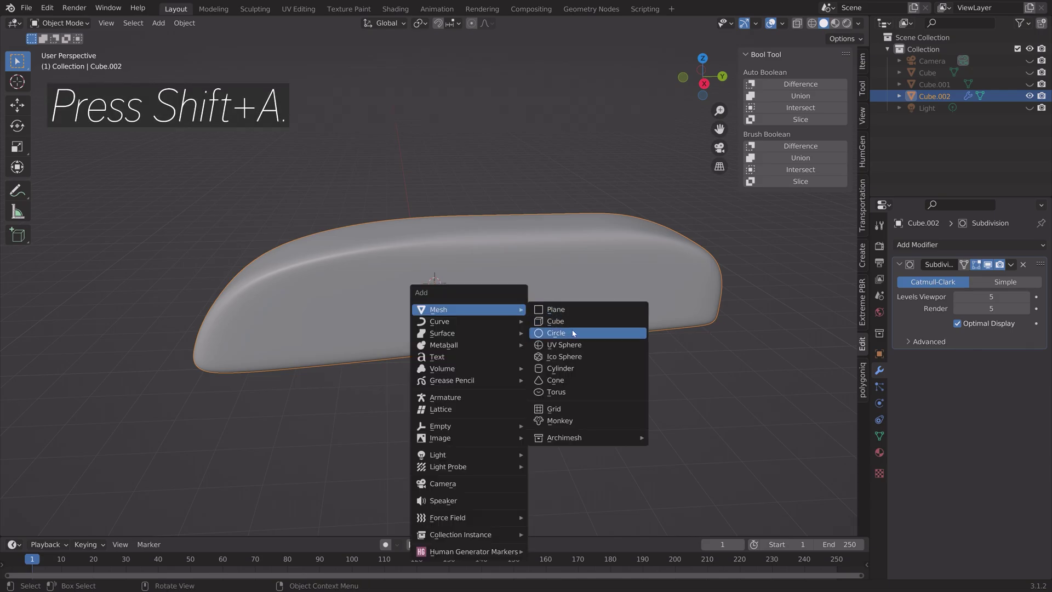
left_click(575, 366)
key("s")
left_click(552, 293)
In the right view, place the cylinder in the head's top near the blunt end, shrink it and flatten it along Z.
key("KP_3")
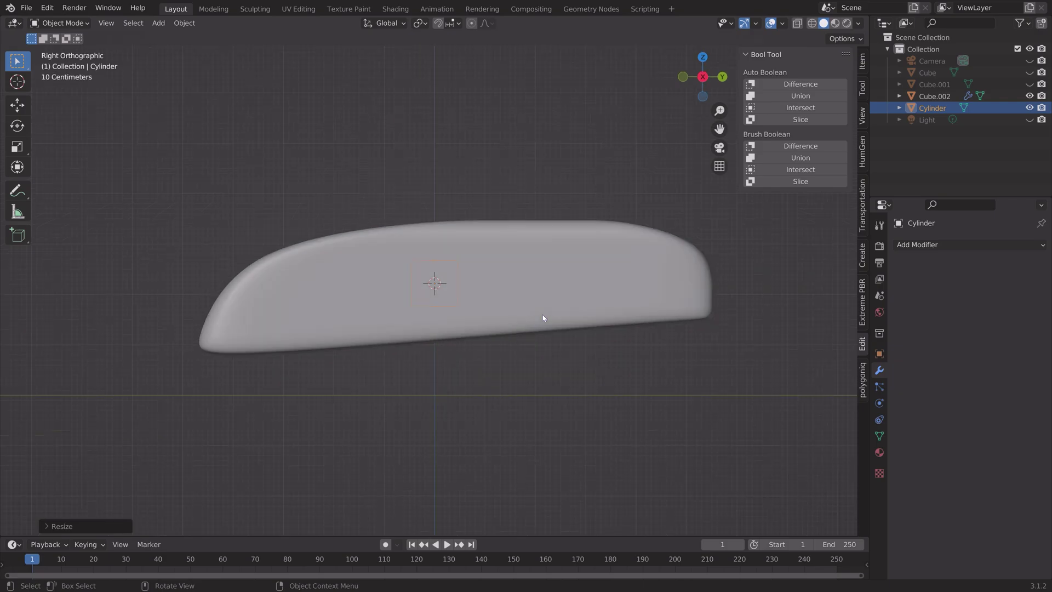
key("g")
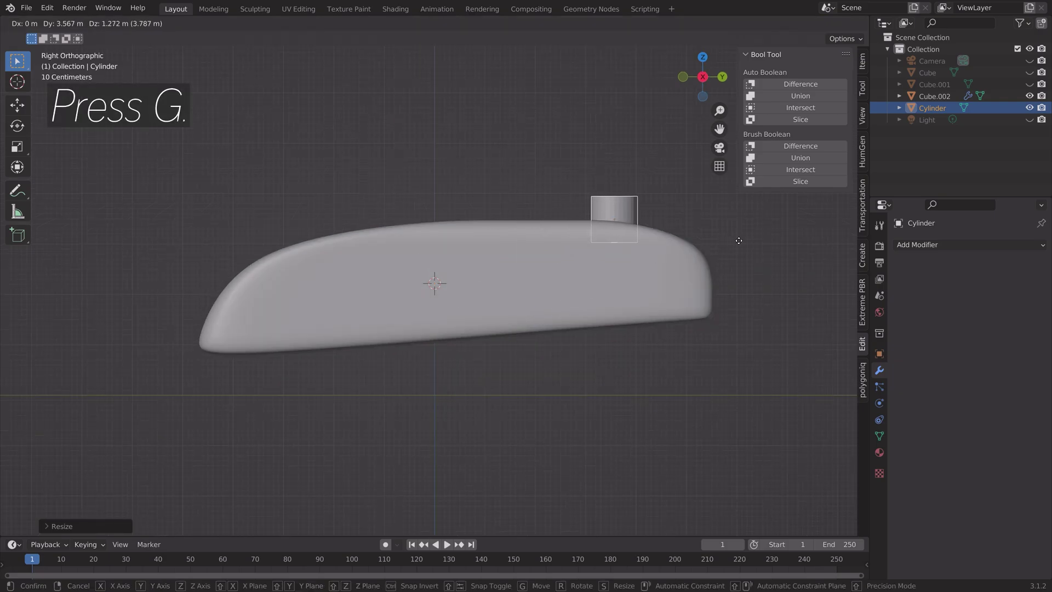
left_click(720, 222)
scroll(719, 219, "up", 5)
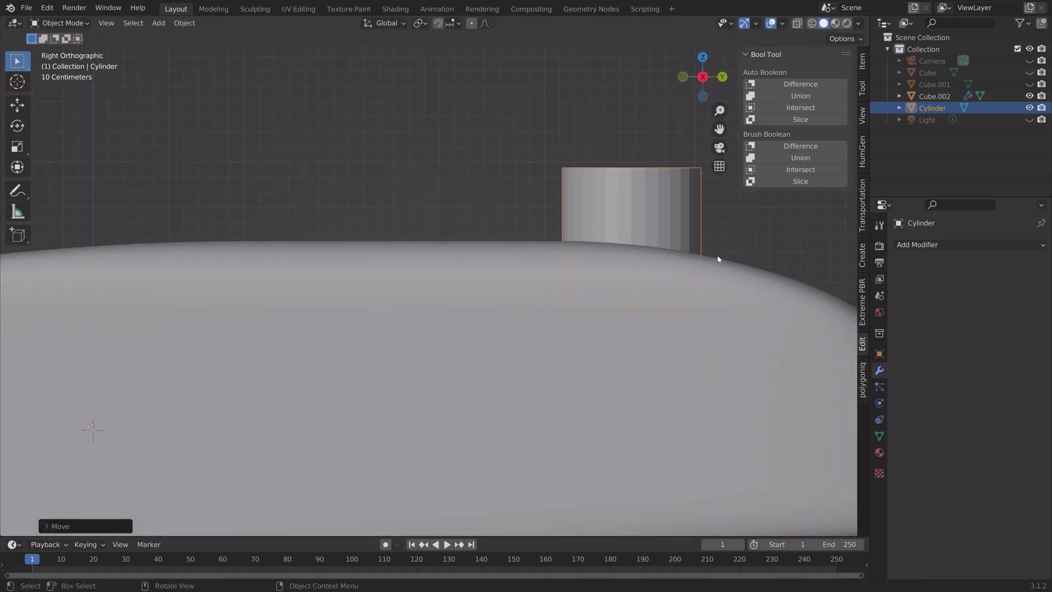
key("s")
left_click(691, 244)
key("s")
key("z")
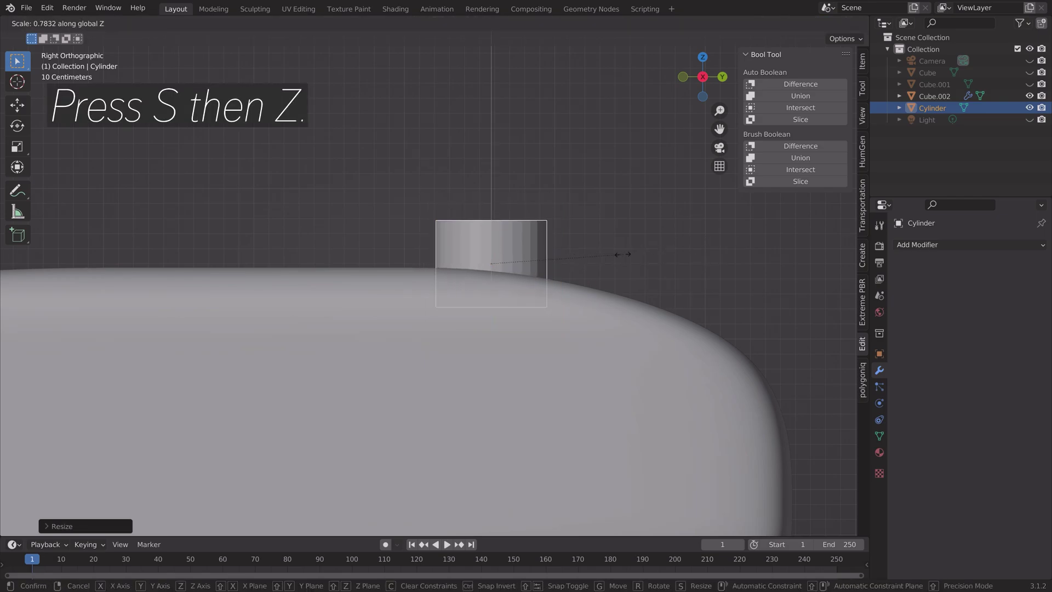
left_click(575, 260)
Select the cylinder's top and bottom faces in Edit Mode and crease their edges to 1.00.
middle_click_drag(575, 260, 573, 286)
key("Tab")
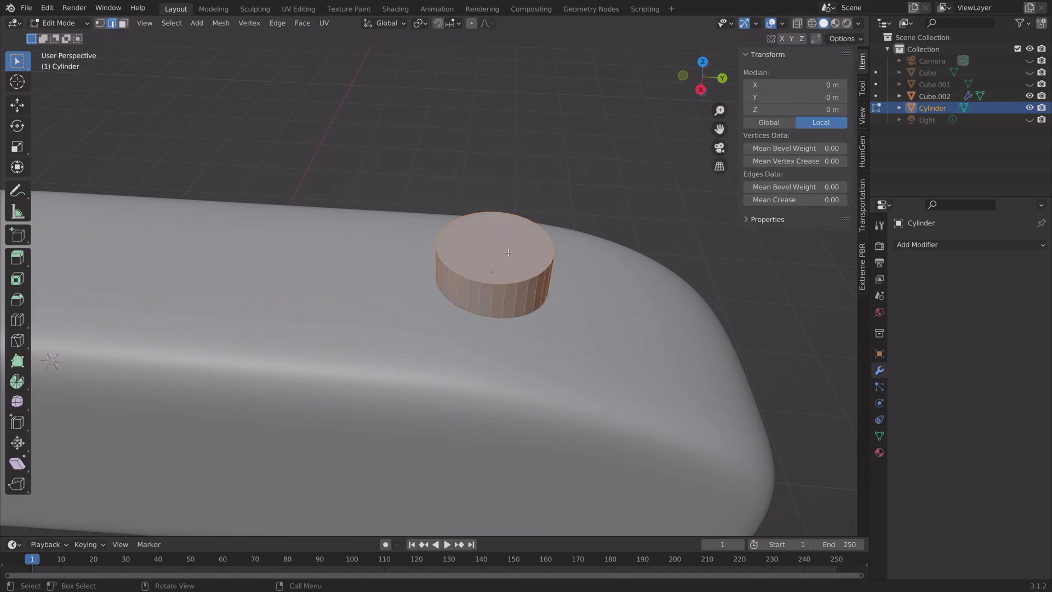
left_click(496, 248)
scroll(531, 307, "up", 9)
middle_click_drag(524, 348, 397, 251)
left_click(416, 177, "shift")
scroll(416, 176, "down", 8)
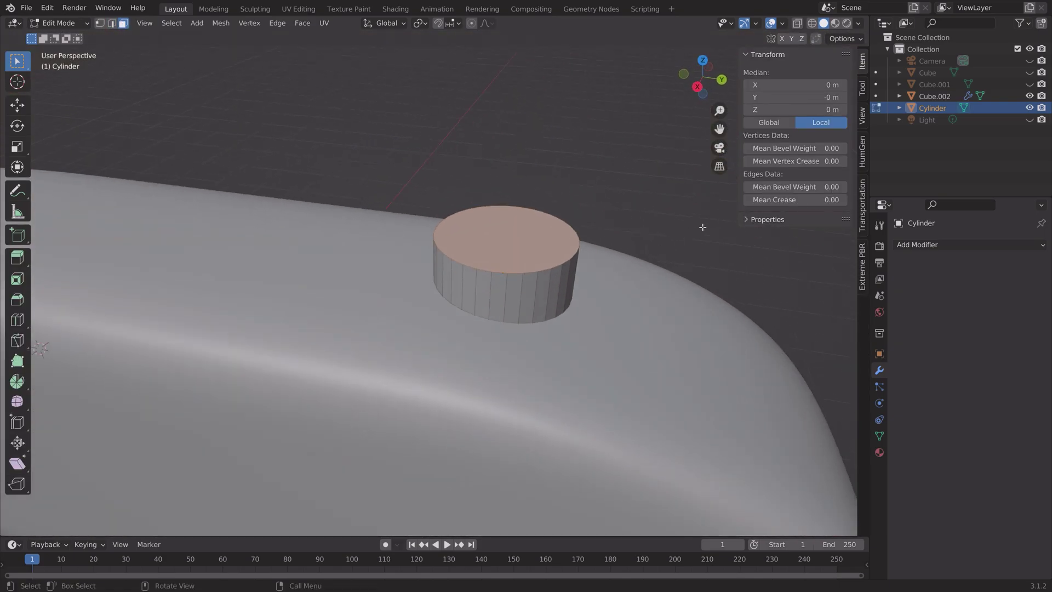
key("Tab")
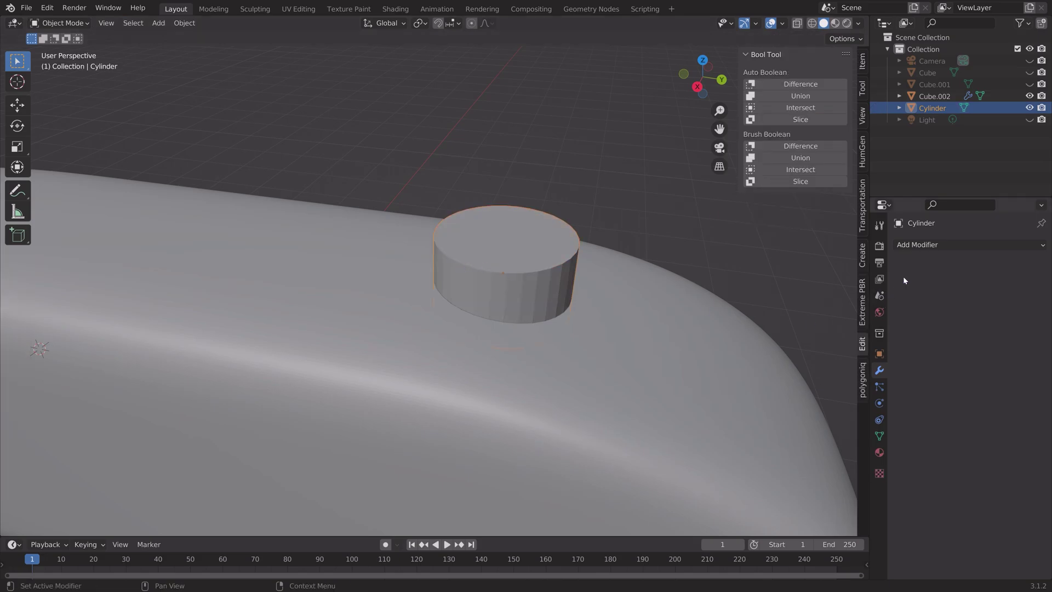
Add a Subdivision Surface modifier to the cylinder with viewport and render levels of 5.
left_click(913, 245)
left_click(839, 457)
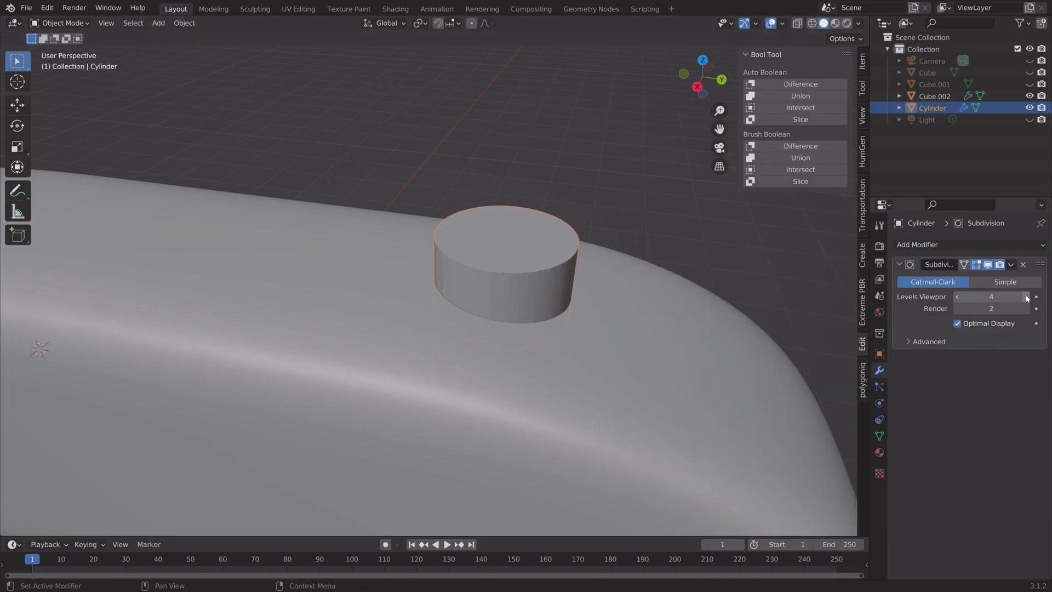
left_click(1027, 302)
left_click(1028, 308)
left_click(1027, 308)
left_click(1028, 308)
Scale the cylinder along Z in Object Mode.
scroll(588, 321, "down", 3)
middle_click_drag(588, 321, 537, 293)
scroll(624, 288, "up", 6)
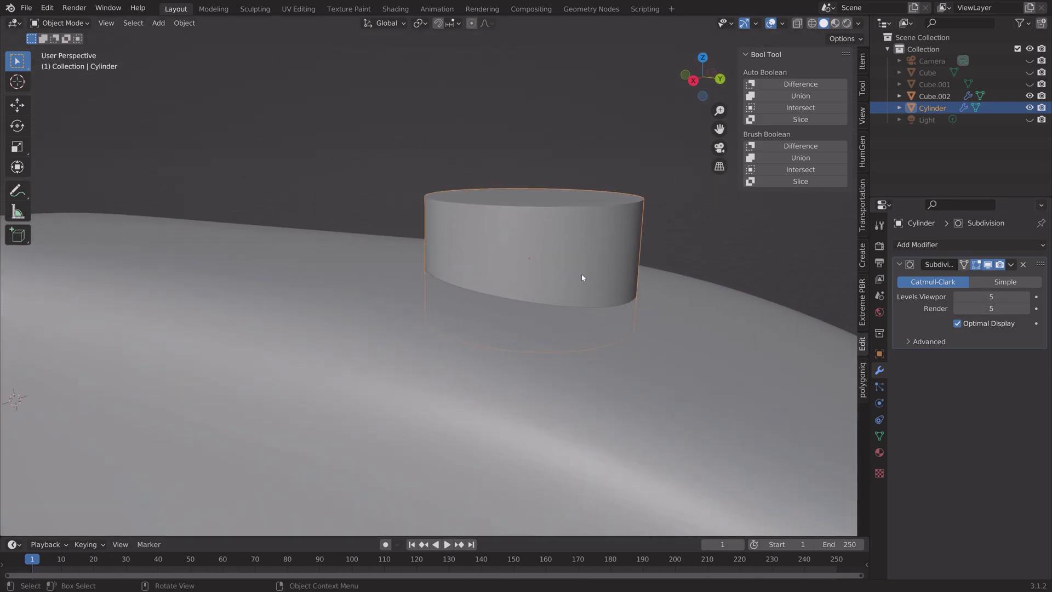
key("s")
key("z")
left_click(672, 254)
Enlarge the cylinder's bottom face to about 1.55 times its size to form a tapered collar.
key("Tab")
scroll(634, 298, "up", 4)
middle_click_drag(634, 298, 510, 209)
middle_click_drag(518, 152, 548, 241)
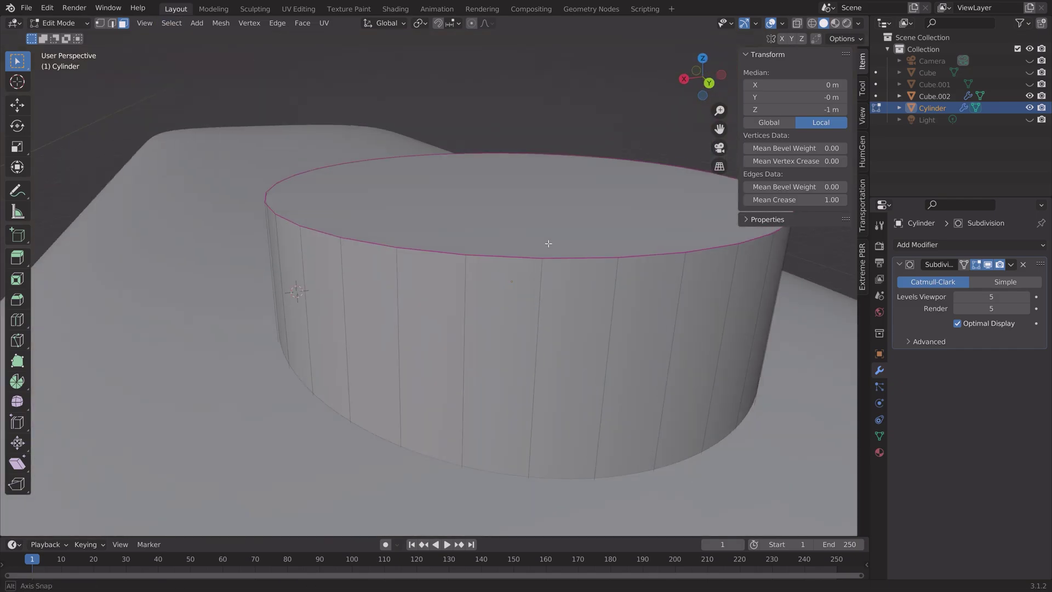
scroll(626, 277, "down", 8)
key("s")
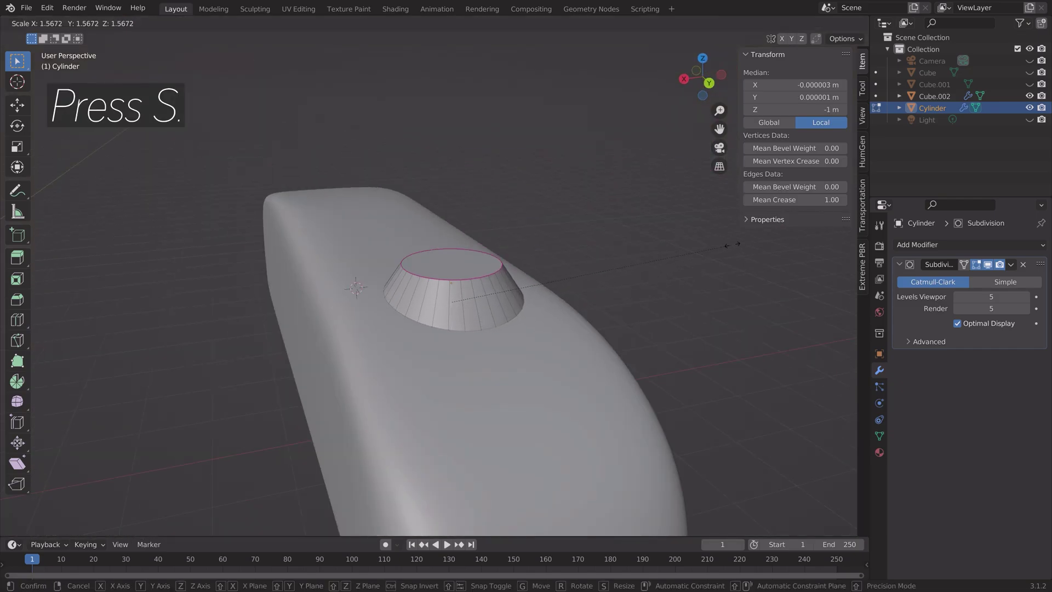
left_click(724, 229)
Extrude the collar's top face in place and scale it down to about 0.65.
middle_click_drag(723, 229, 655, 296)
scroll(653, 295, "up", 3)
left_click(537, 261)
key("e")
left_click(726, 275)
key("s")
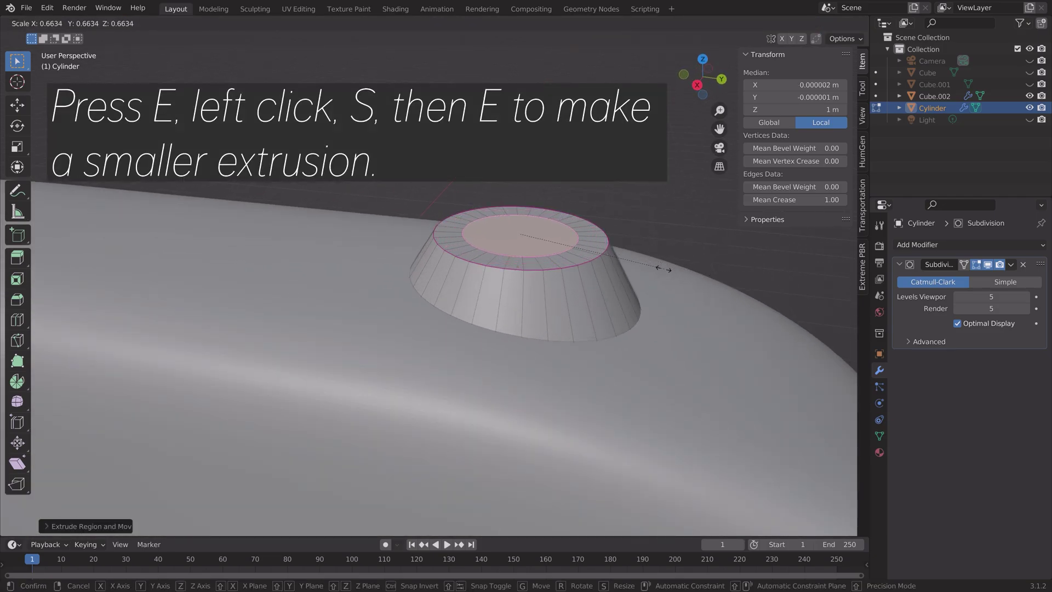
left_click(660, 268)
Extrude the inner top face upward into a long shaft and raise its end to local Z about 161.75 m.
scroll(587, 317, "down", 5)
key("e")
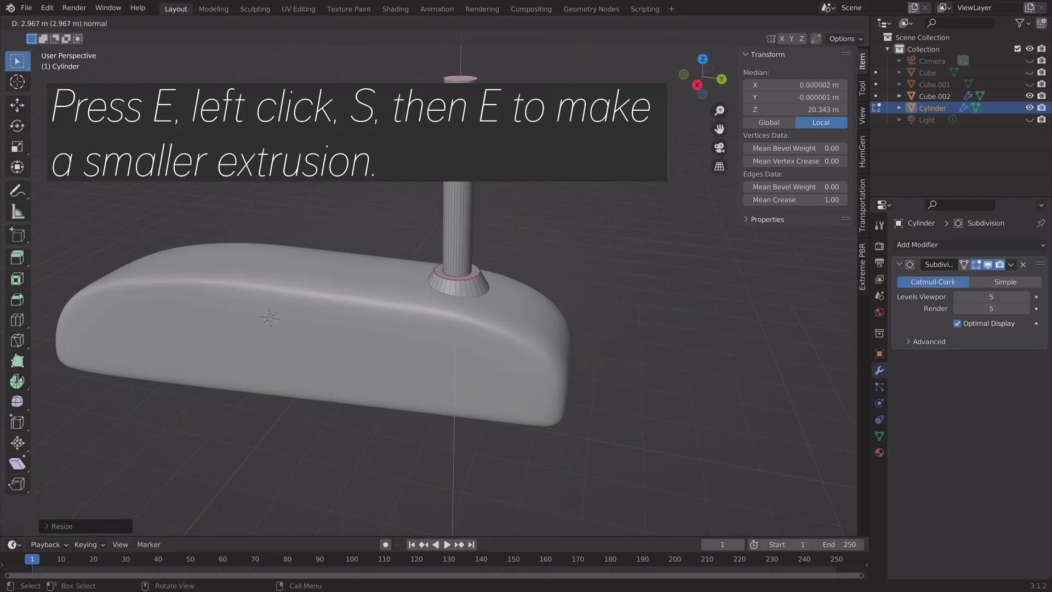
left_click(525, 250)
scroll(525, 250, "down", 8)
key("g")
key("z")
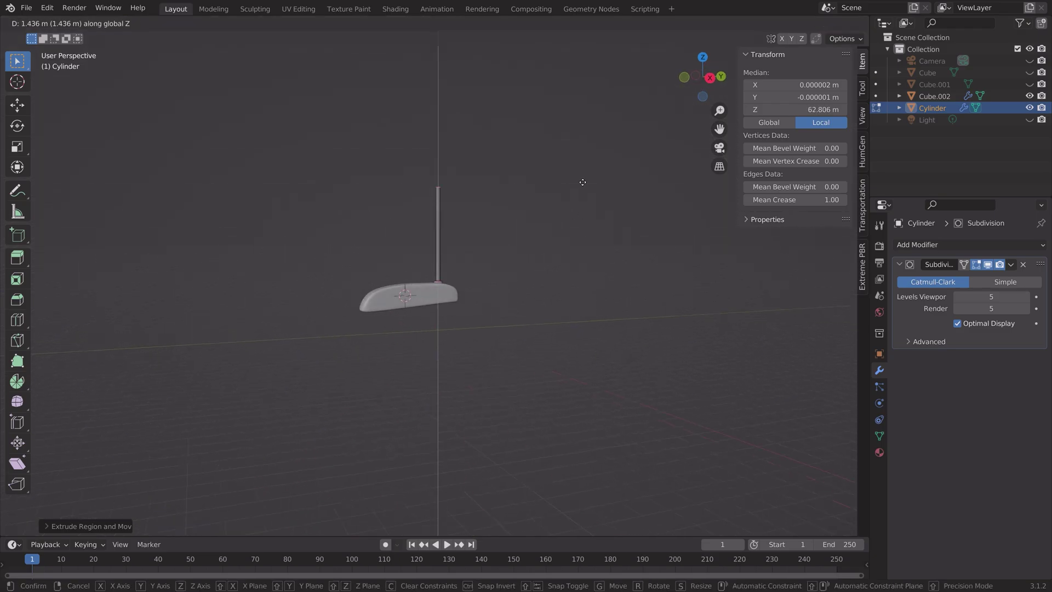
left_click(602, 49)
middle_click_drag(573, 104, 596, 301, "shift")
scroll(557, 345, "up", 5)
key("g")
key("z")
left_click(591, 263)
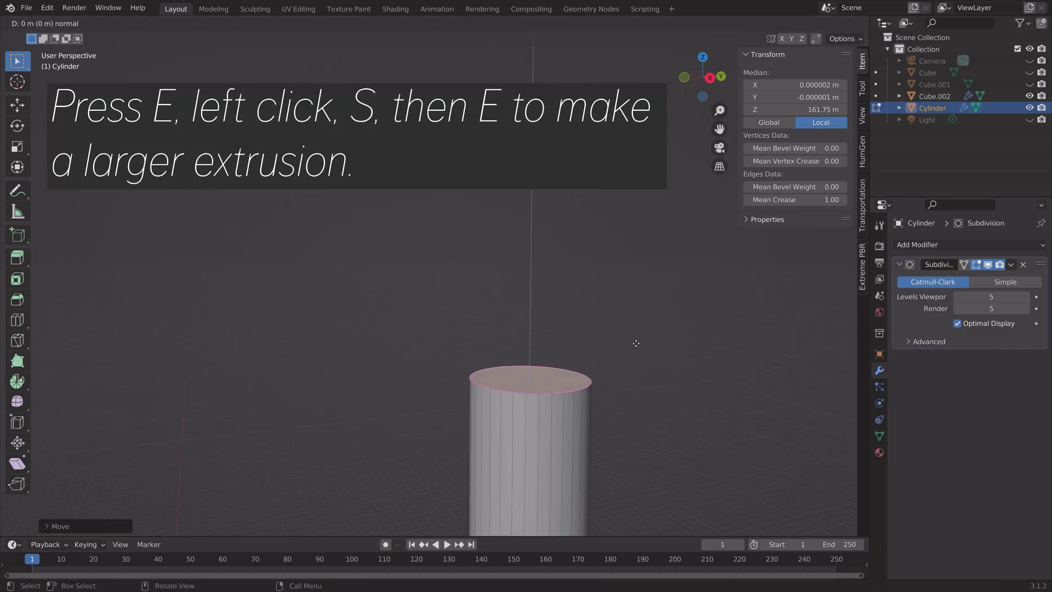
Extrude the shaft's top face in place and scale it up to about 1.27 to start a thicker grip.
key("e")
left_click(673, 342)
key("s")
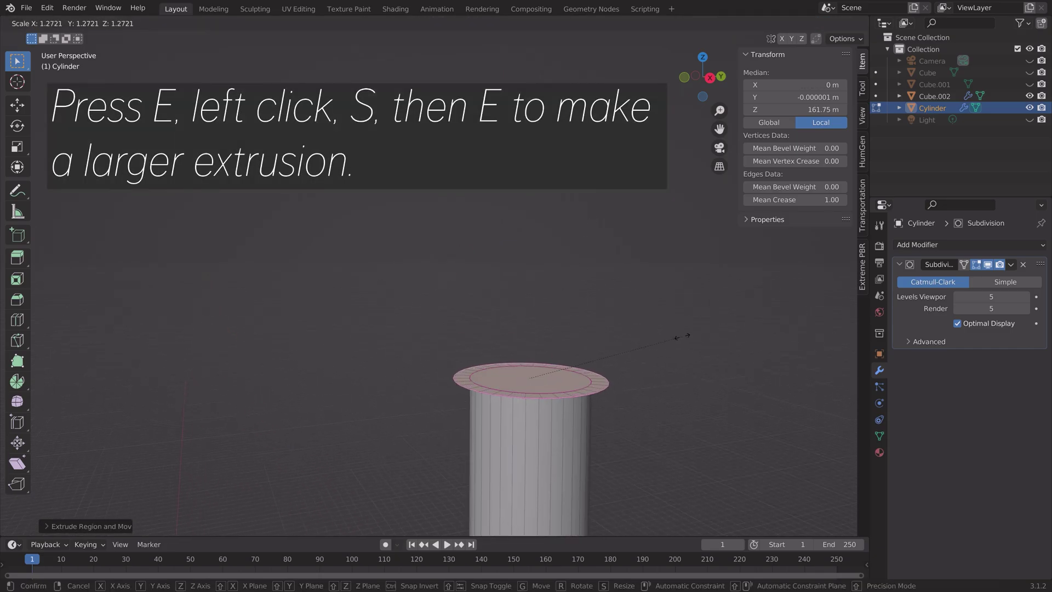
left_click(680, 336)
scroll(673, 380, "down", 3)
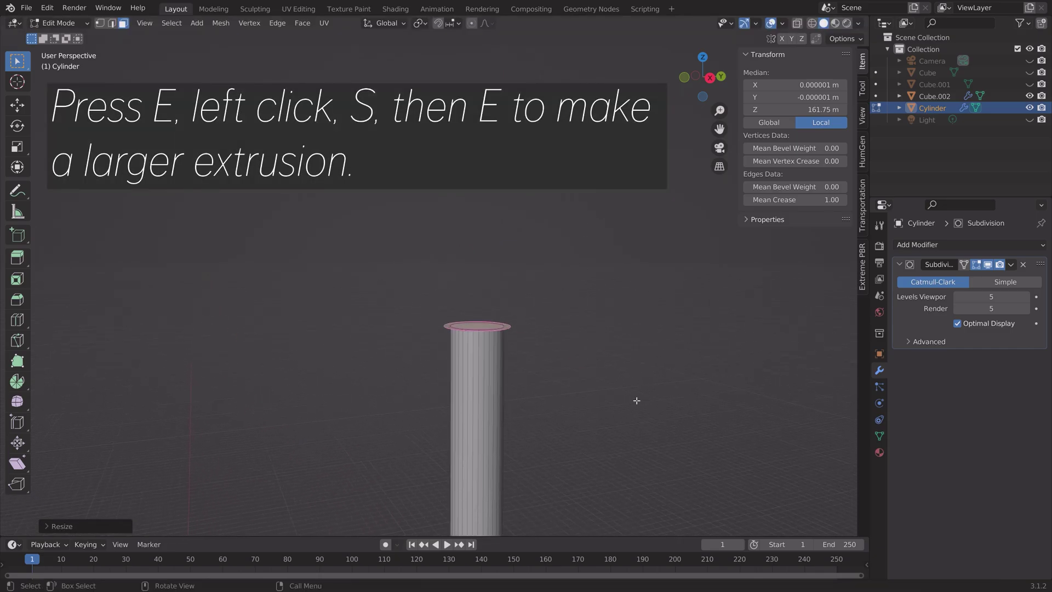
Extrude the widened face upward as the grip to local Z about 263.21 m and resize its top face.
key("e")
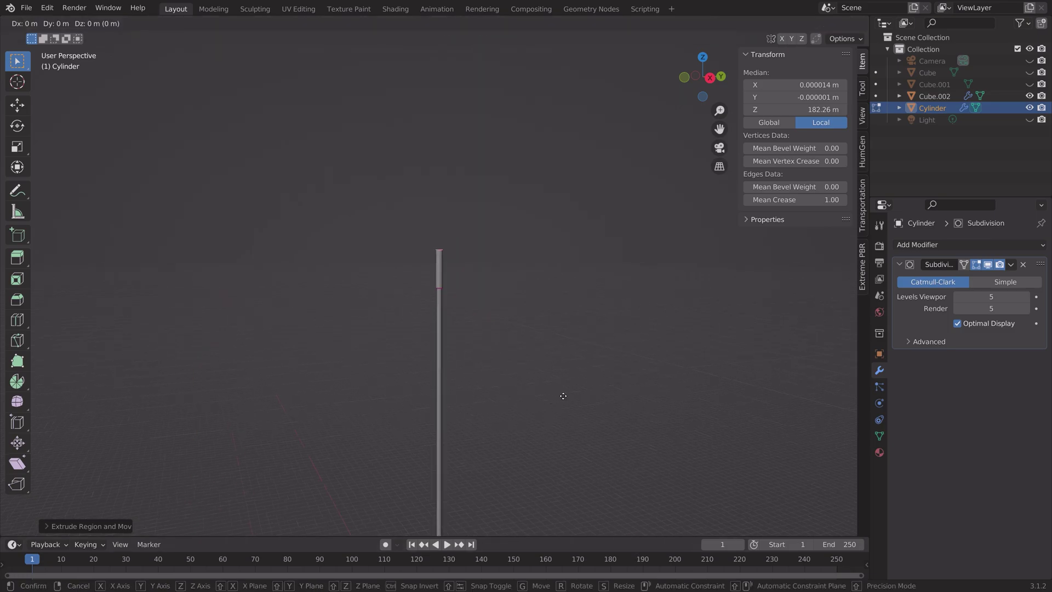
left_click(603, 248)
key("s")
left_click(685, 256)
scroll(578, 348, "down", 3)
scroll(568, 357, "up", 2)
middle_click_drag(470, 381, 484, 222, "shift")
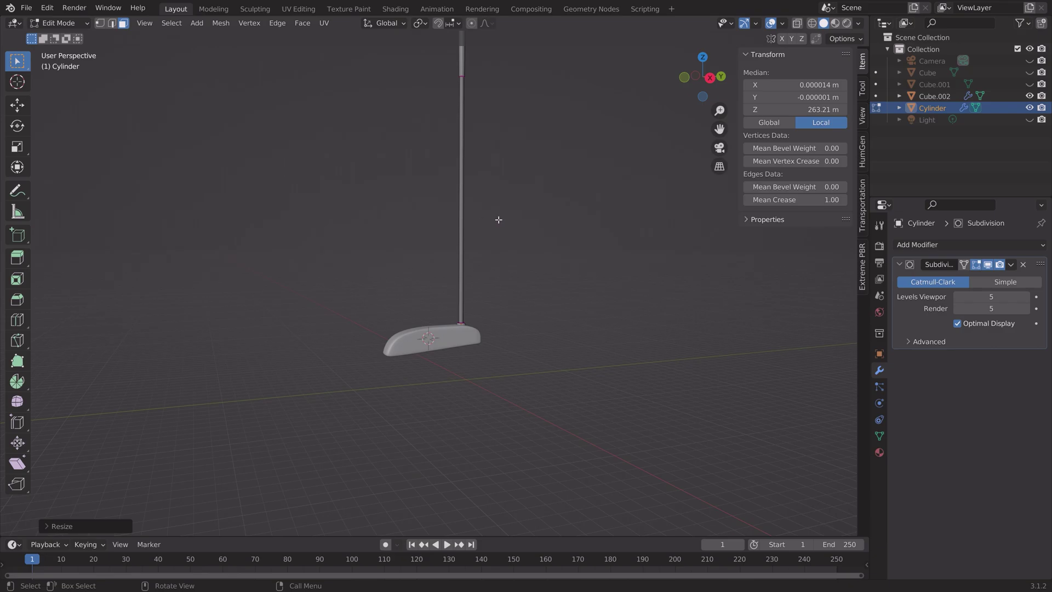
Apply all transforms to the putter's shaft object in Object Mode.
scroll(494, 224, "up", 9)
middle_click_drag(489, 318, 435, 164, "shift")
scroll(436, 166, "up", 6)
middle_click_drag(583, 433, 399, 369, "shift")
key("Tab")
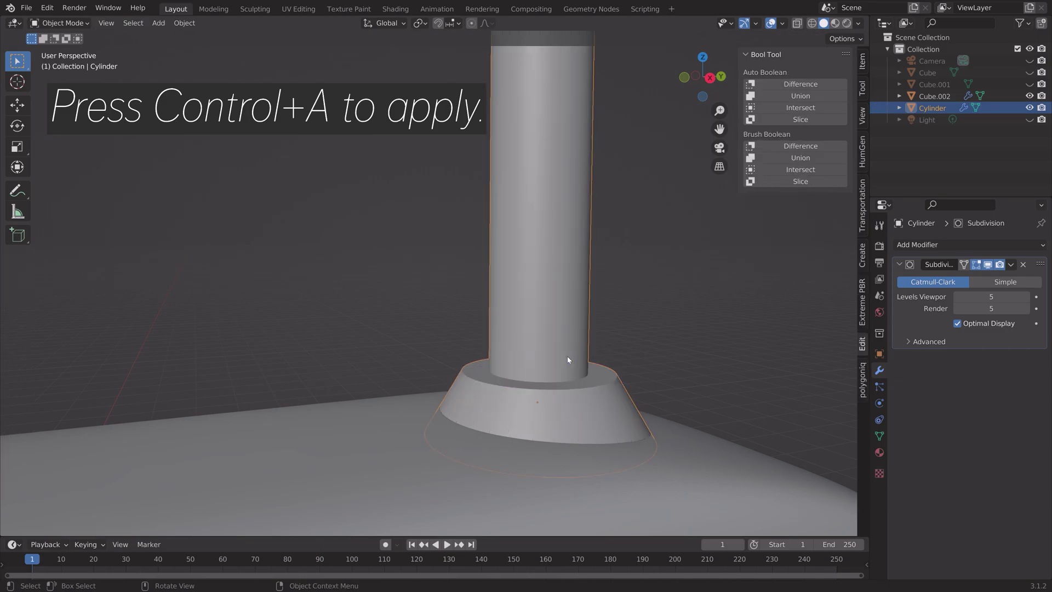
key("ctrl+a")
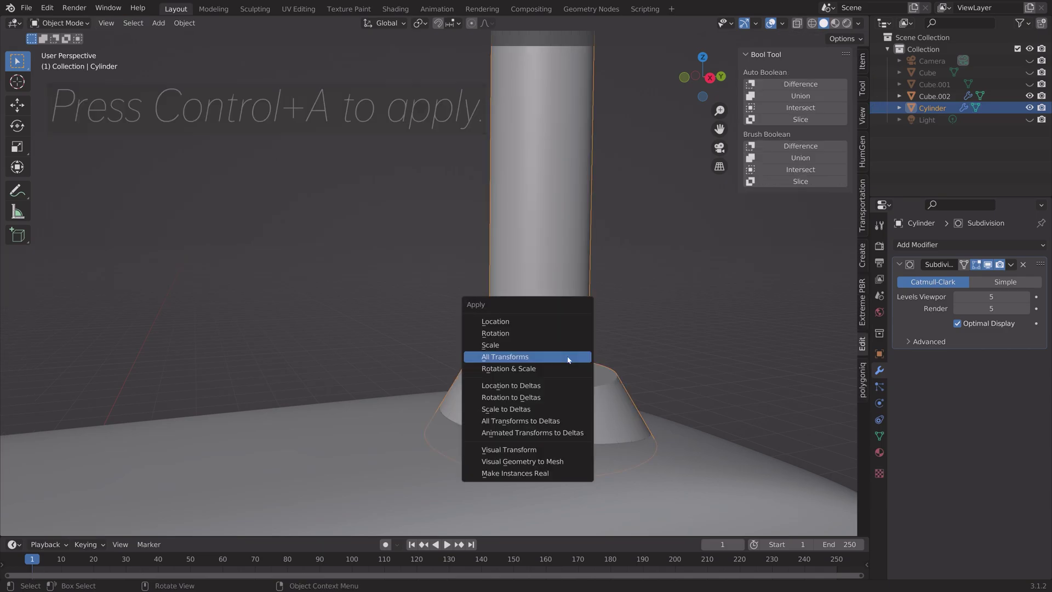
left_click(570, 357)
Bevel the collar's outer top edge loop with 8 segments and a width of about 0.08 m.
key("Tab")
left_click(554, 390, "alt")
scroll(578, 413, "up", 2)
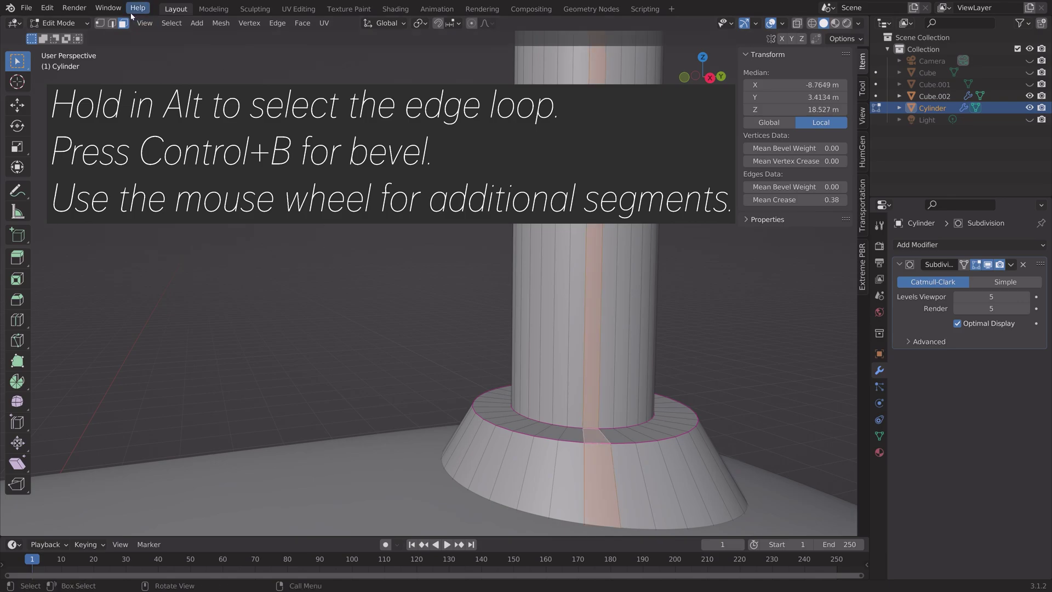
key("ctrl+z")
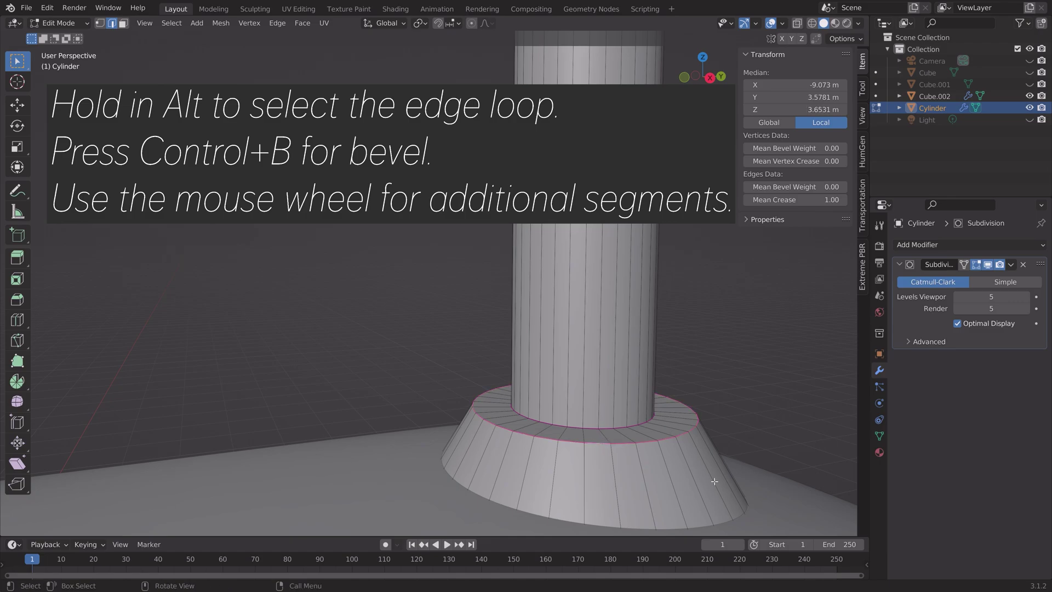
key("ctrl+b")
scroll(735, 489, "up", 4)
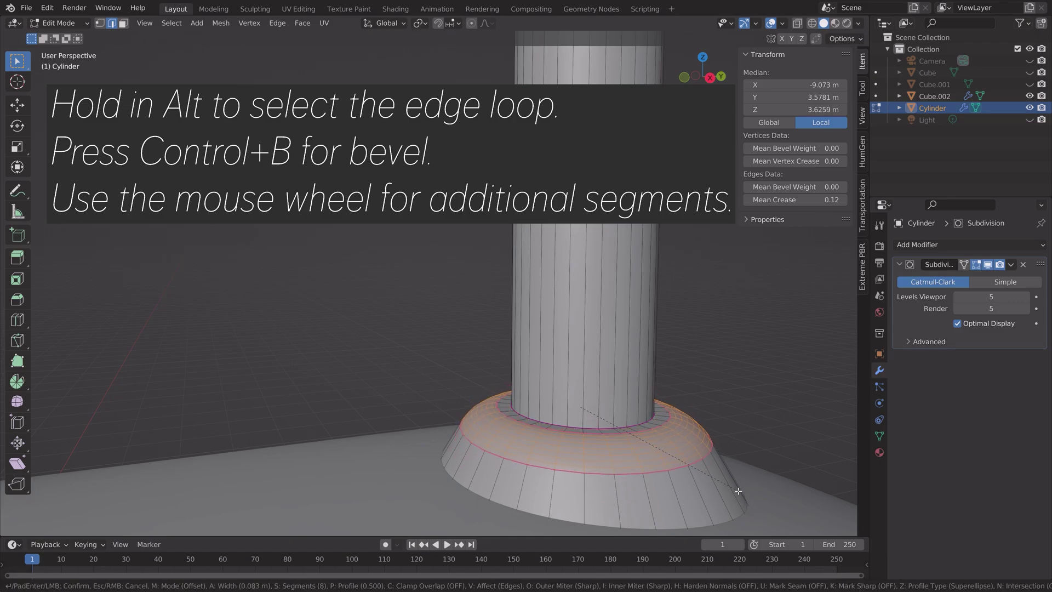
left_click(660, 479)
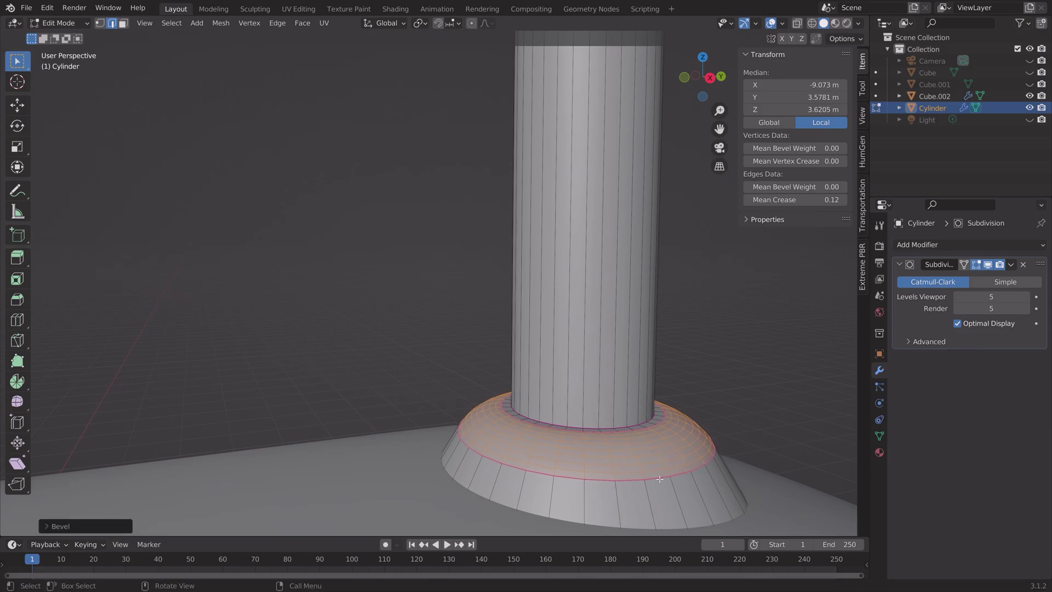
Bevel the edge loop where the shaft meets the collar, using 8 segments and a width of about 0.055 m.
left_click(625, 425, "alt")
middle_click_drag(625, 424, 630, 403)
key("ctrl+b")
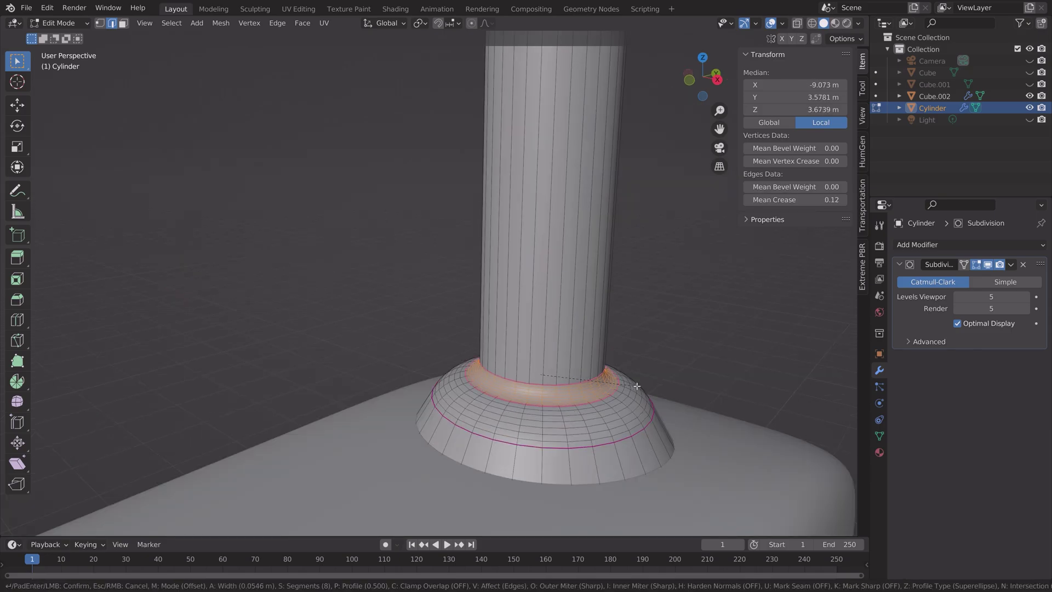
left_click(633, 387)
key("Tab")
scroll(624, 388, "down", 5)
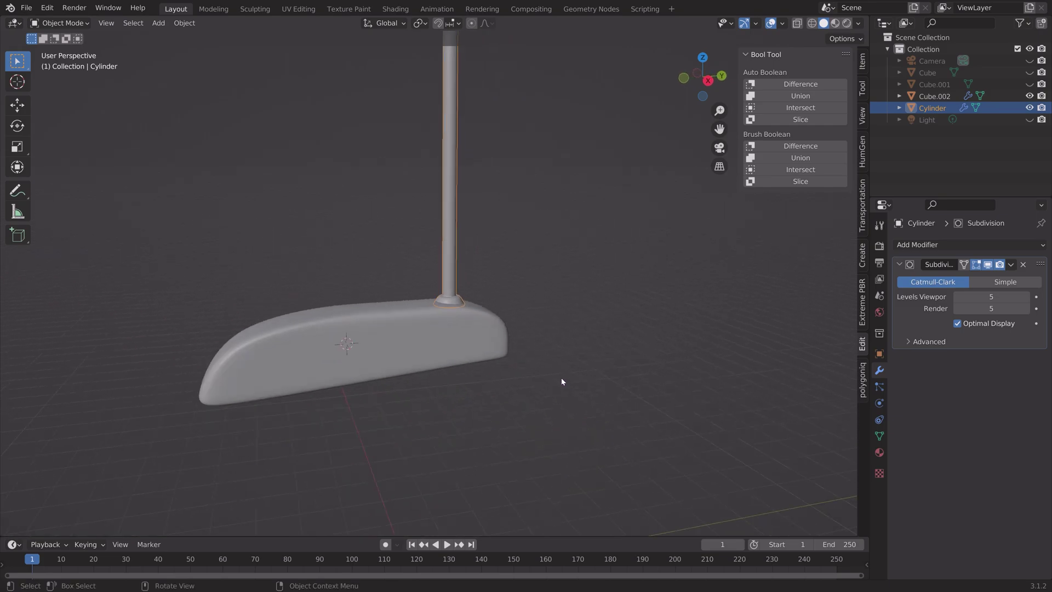
Bevel the edge loop at the lower end of the grip with several segments.
scroll(562, 382, "down", 3)
middle_click_drag(493, 303, 531, 279)
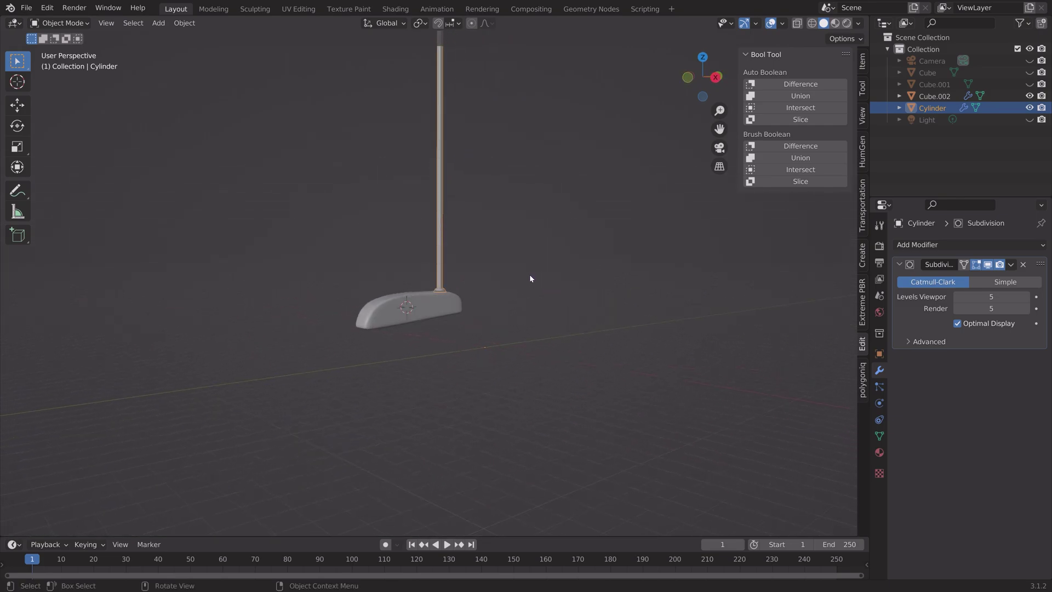
middle_click_drag(488, 196, 460, 318, "shift")
scroll(453, 372, "up", 8)
scroll(591, 340, "up", 3)
key("Tab")
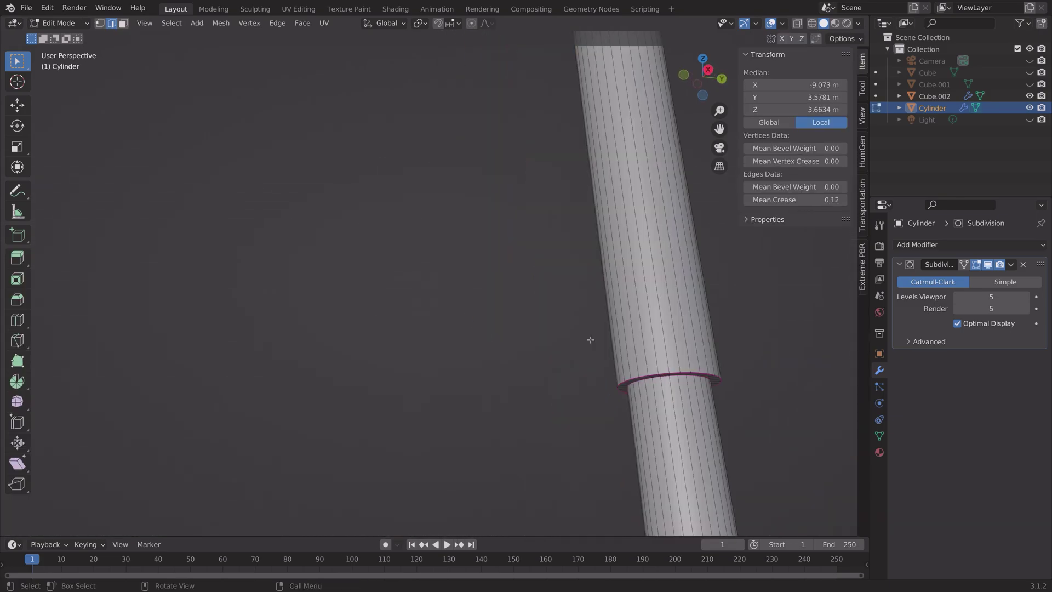
key("KP_Decimal")
key("ctrl+b")
scroll(519, 324, "up", 5)
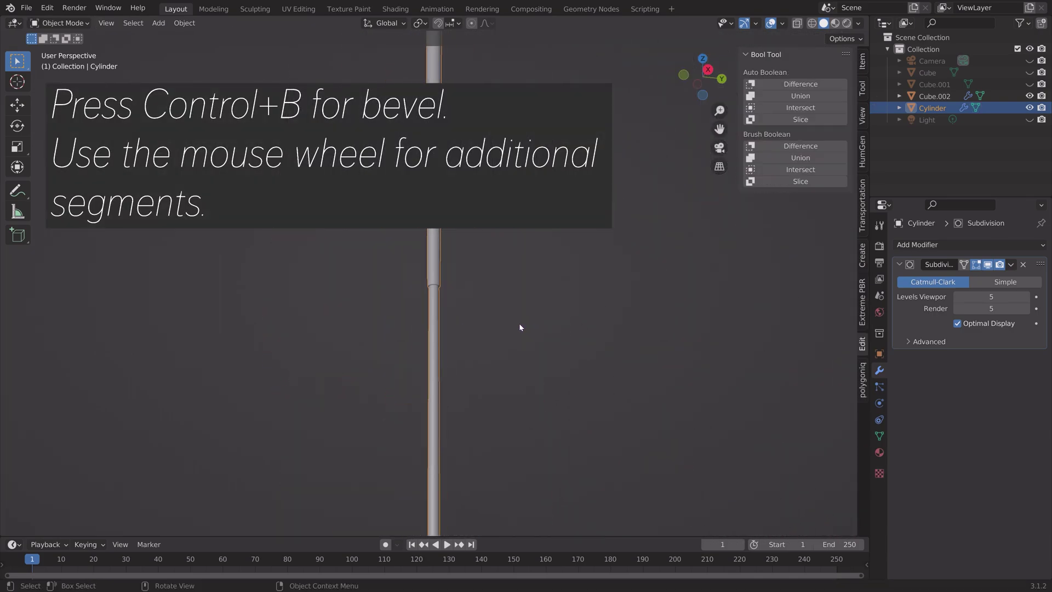
In the right orthographic view, tilt the shaft about -12 degrees around the global X axis.
scroll(520, 327, "down", 6)
middle_click_drag(491, 360, 524, 285, "shift")
key("KP_1")
key("KP_3")
scroll(594, 321, "up", 4)
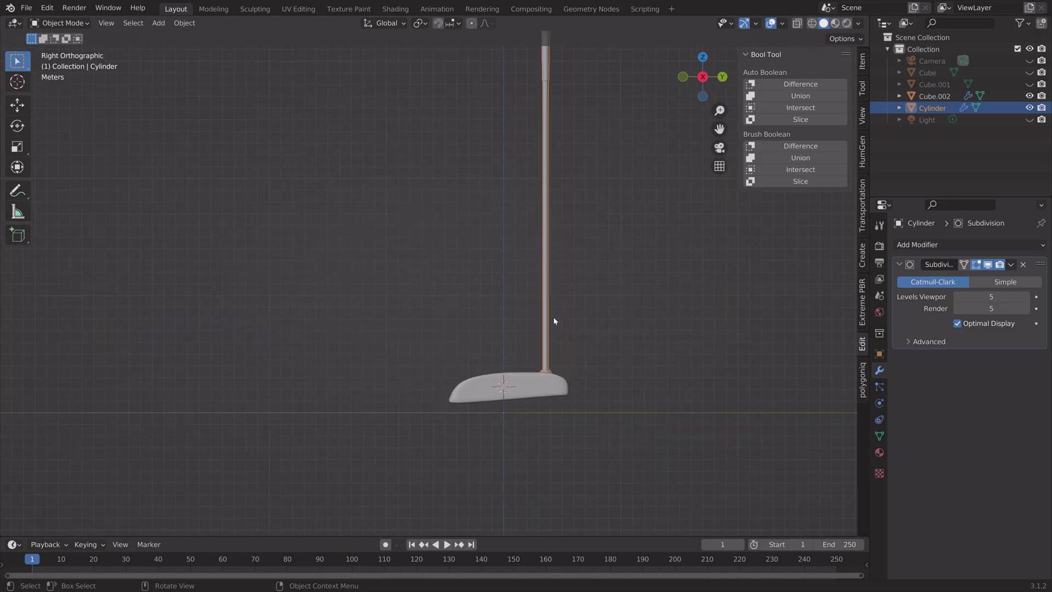
key("r")
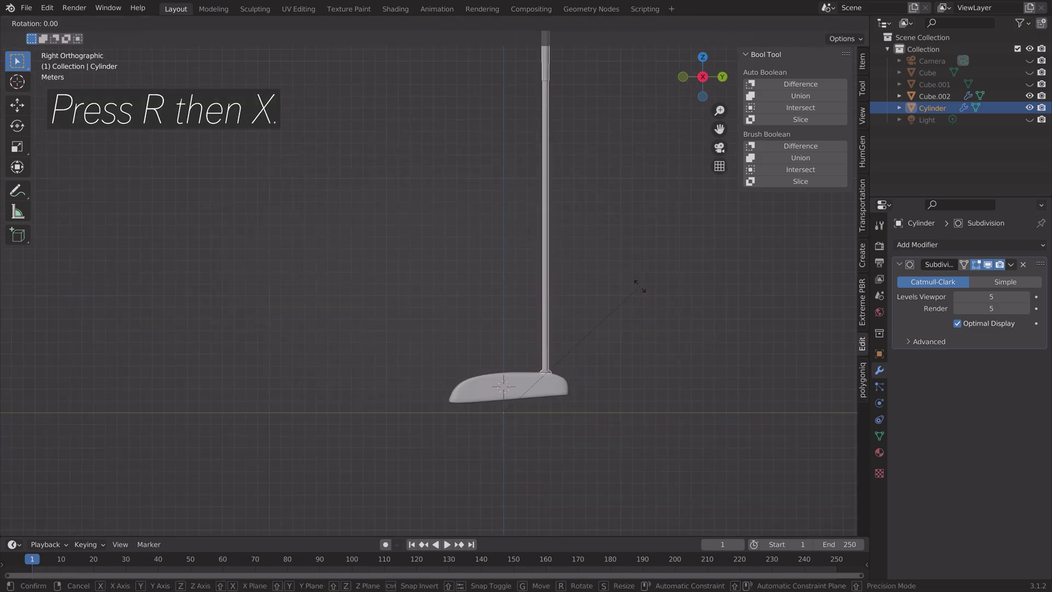
key("x")
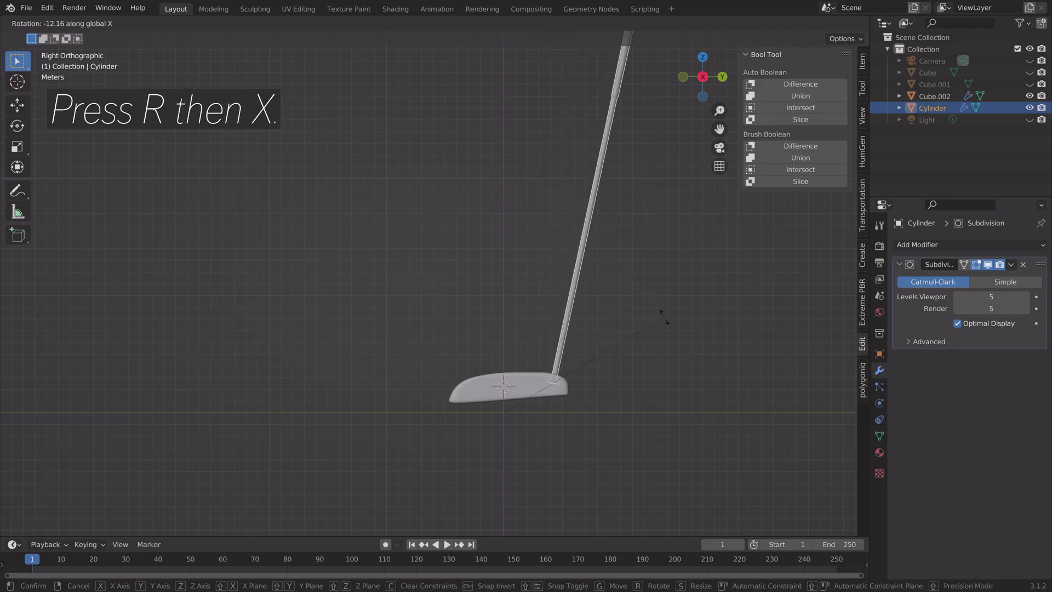
left_click(659, 314)
Move the tilted shaft along Z so its collar sits on top of the putter head.
key("g")
key("z")
left_click(659, 313)
scroll(641, 328, "up", 5)
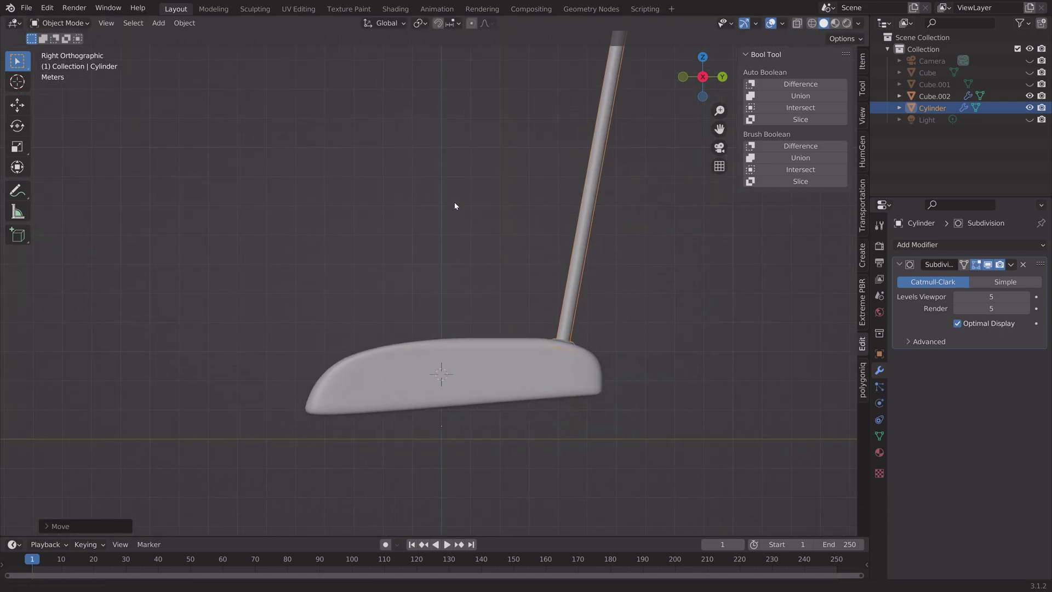
key("g")
key("z")
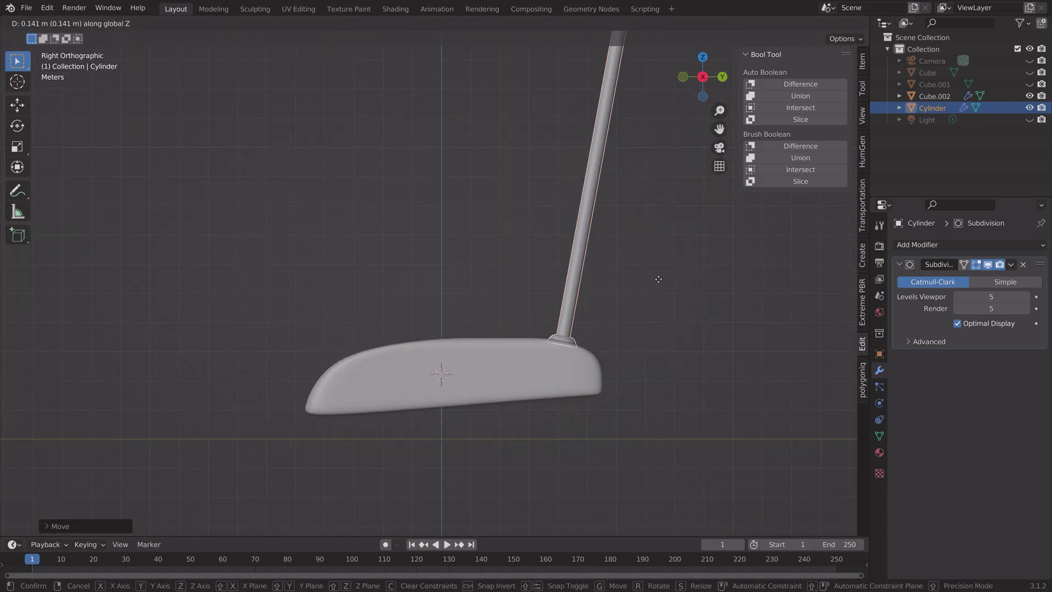
left_click(659, 280)
middle_click_drag(659, 279, 605, 269)
scroll(605, 269, "down", 7)
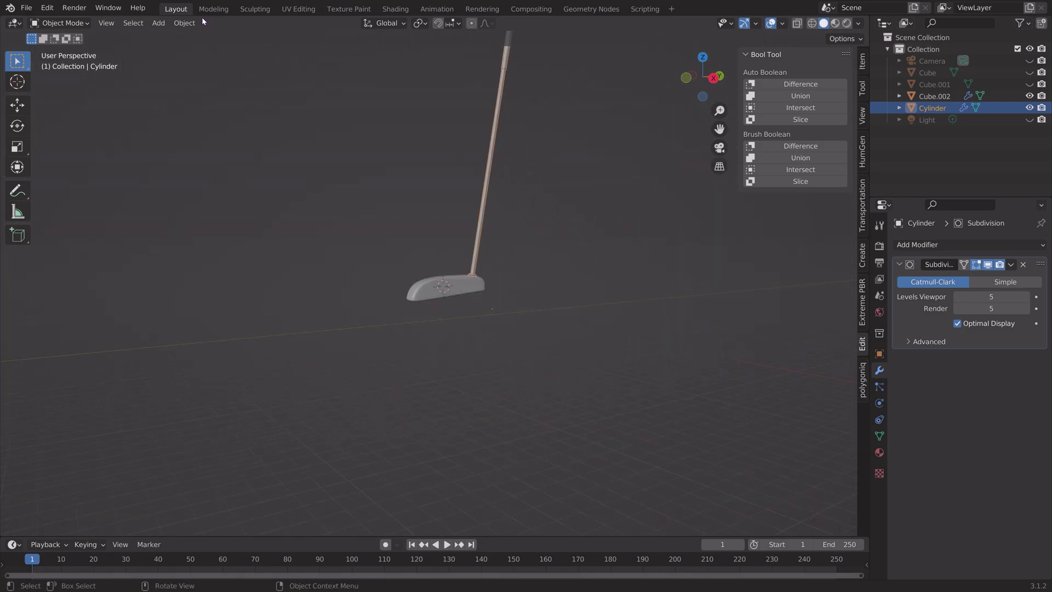
Set the shaft's origin to its geometry and scale it up locally on X and Y to thicken it.
left_click(184, 23)
mouse_move(216, 51)
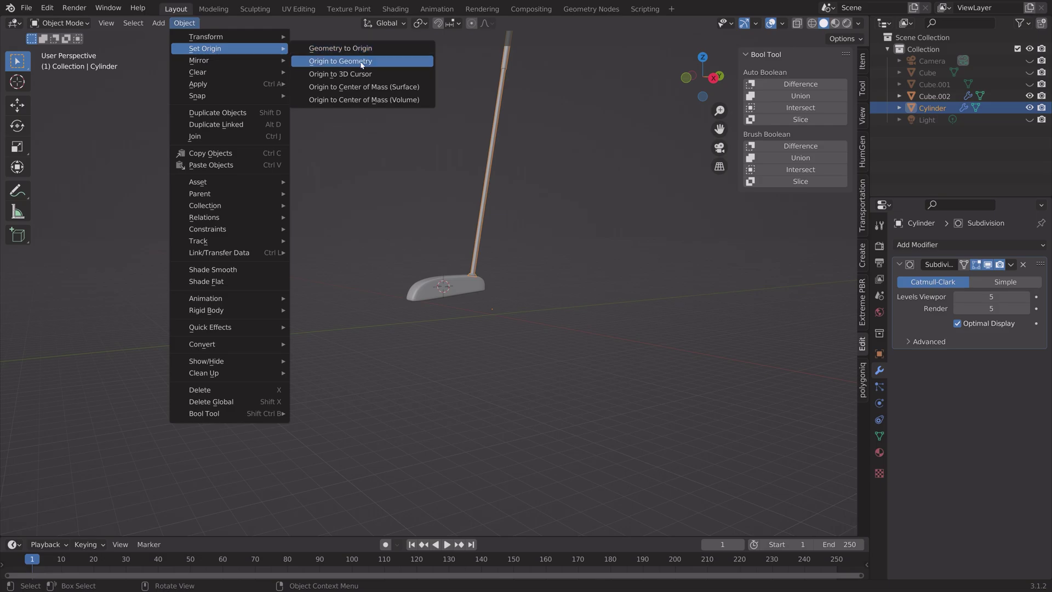
left_click(334, 60)
key("s")
key("shift+z")
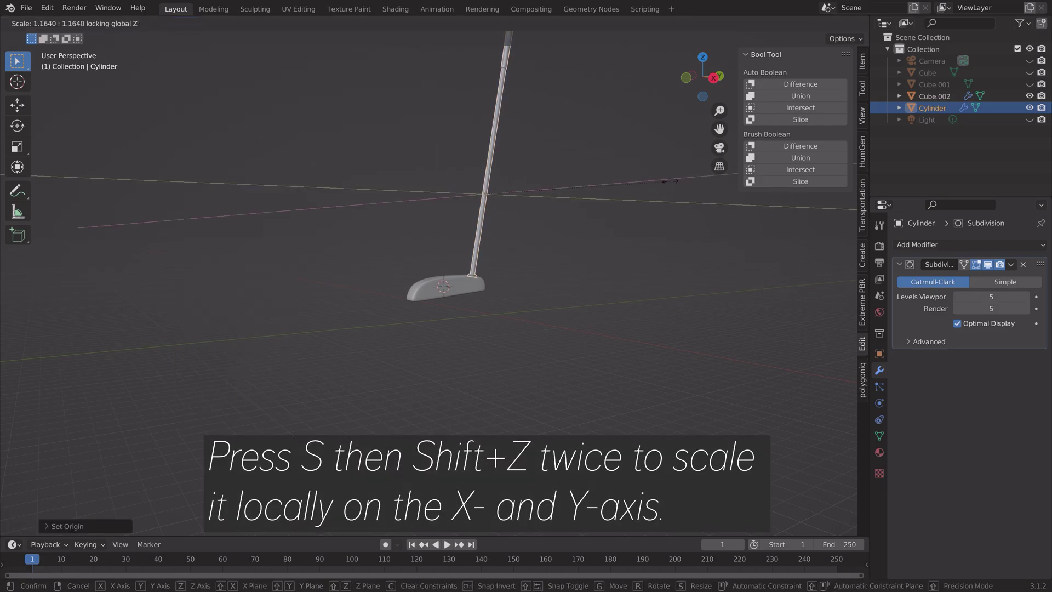
left_click(730, 183)
scroll(567, 252, "up", 8)
middle_click_drag(568, 255, 663, 266)
Move the thickened shaft along its local Z axis to seat its collar on the putter head.
key("g")
key("z")
key("z")
left_click(561, 261)
scroll(661, 255, "down", 5)
scroll(663, 267, "up", 3)
Move the two edges at one side of the putter head's toe along X to local X about -0.164 m.
left_click(521, 301)
middle_click_drag(523, 301, 615, 276)
key("Tab")
scroll(576, 292, "up", 4)
left_click(658, 340)
left_click(650, 402, "shift")
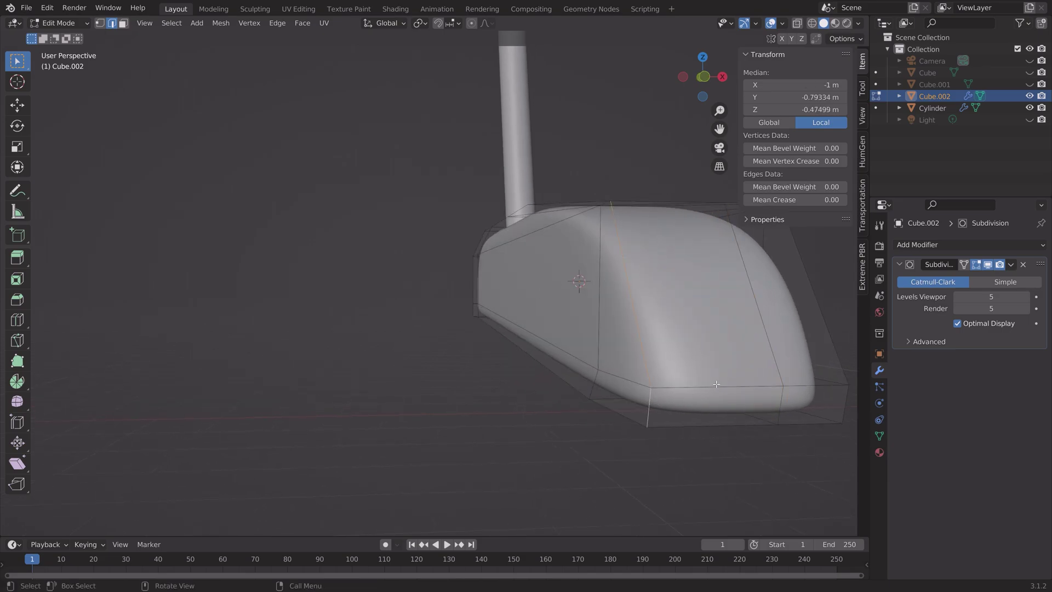
key("g")
key("x")
left_click(798, 436)
Add a loop cut along the length of the putter head and slide it toward the top edge.
middle_click_drag(798, 437, 460, 278)
key("ctrl+r")
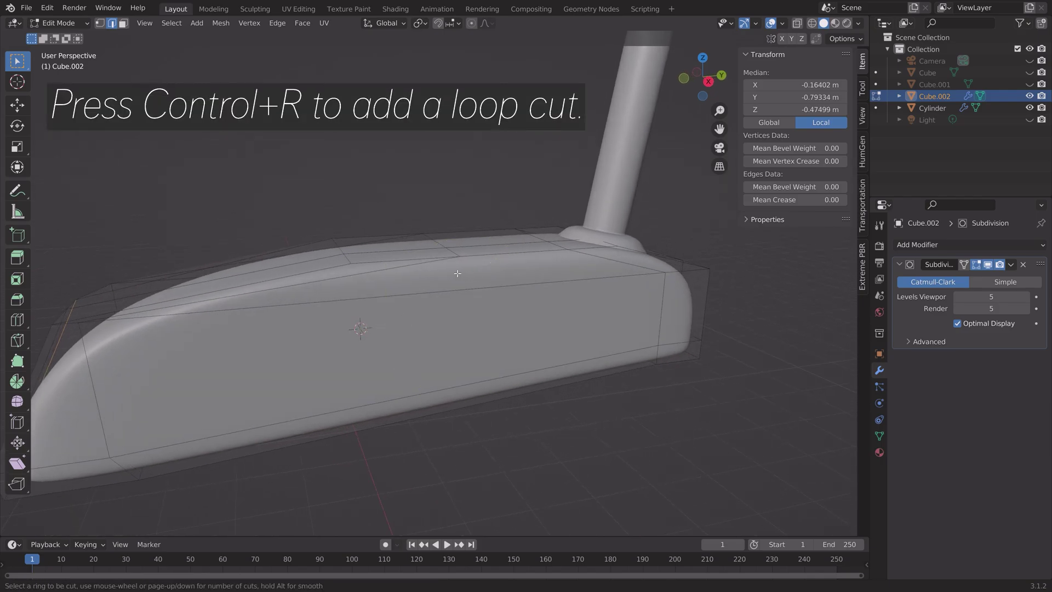
left_click(360, 277)
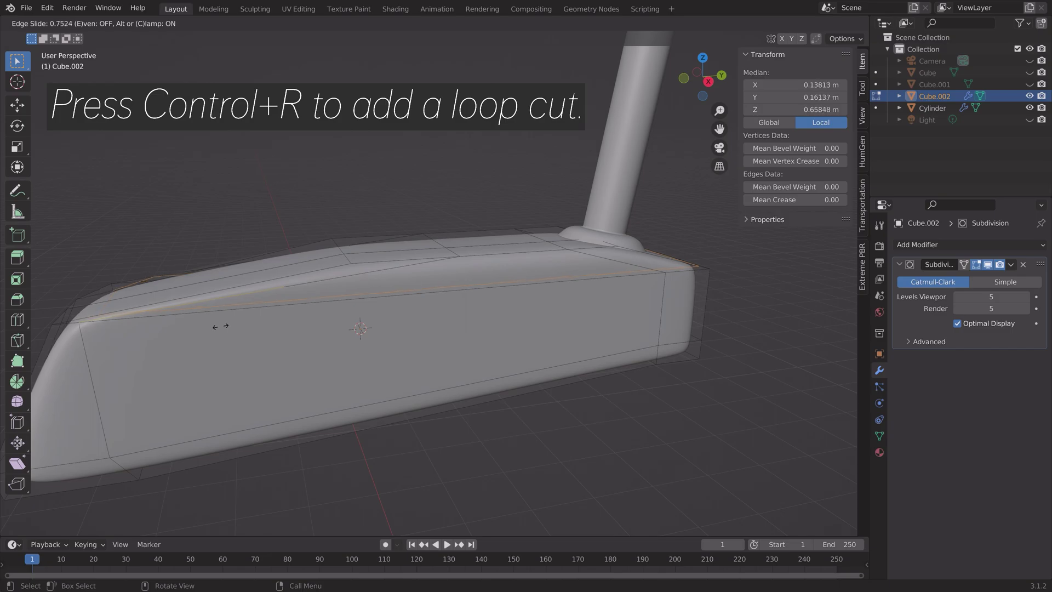
left_click(317, 311)
Add another loop cut across the putter head and slide it close to the toe.
middle_click_drag(317, 310, 447, 268)
key("ctrl+r")
left_click(121, 308)
left_click(132, 276)
scroll(220, 293, "down", 3)
Add a loop cut at the heel of the putter head and slide it close to the end, about -0.85.
key("Tab")
scroll(460, 264, "down", 5)
scroll(464, 245, "up", 10)
key("Tab")
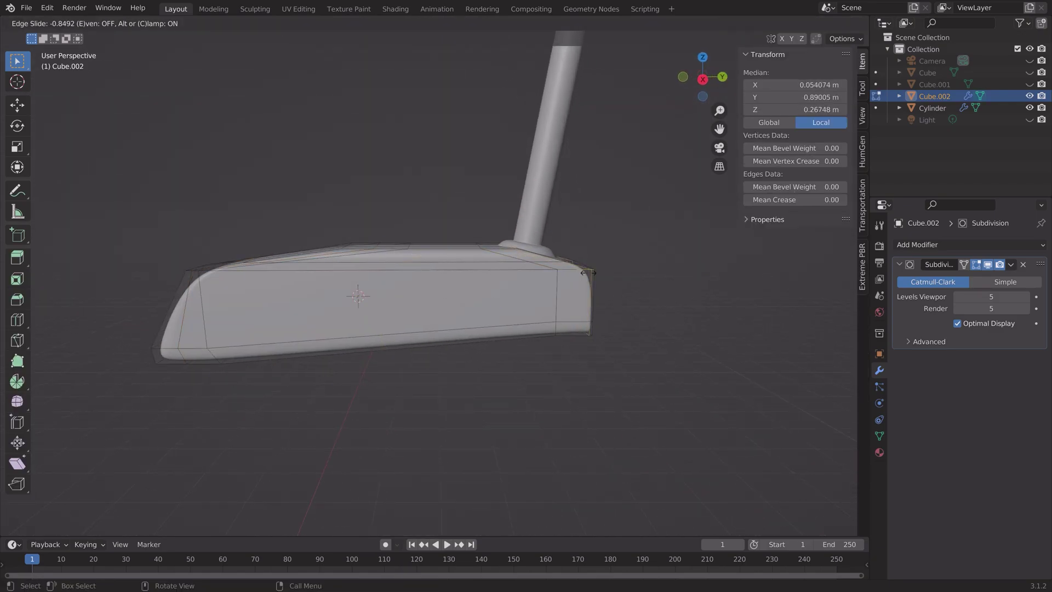
key("Tab")
Save the file as tut6.blend and make all hidden objects visible again.
middle_click_drag(518, 295, 578, 300)
key("ctrl+shift+s")
key("Return")
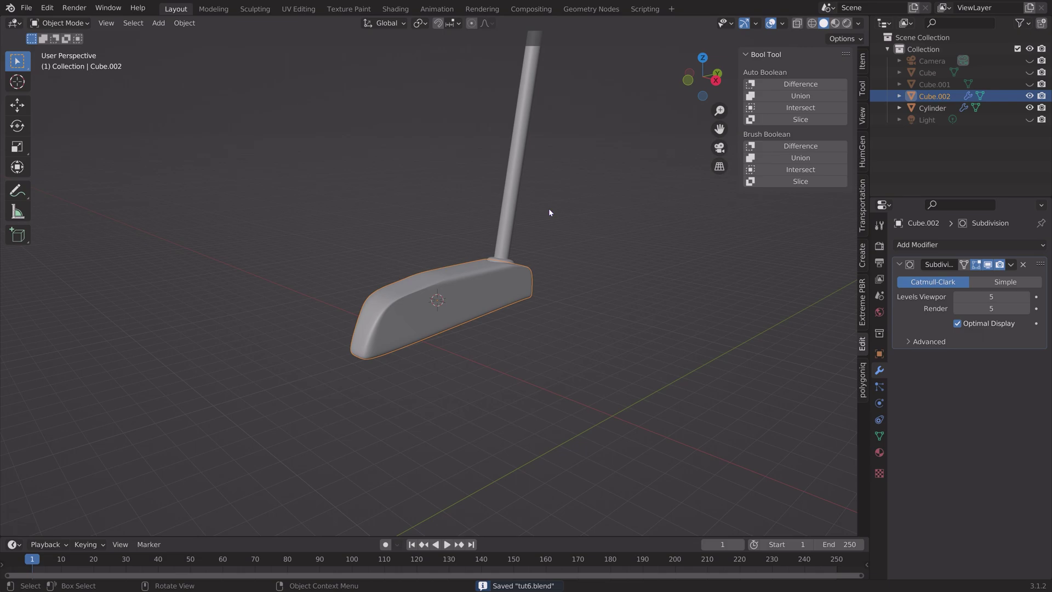
key("alt+h")
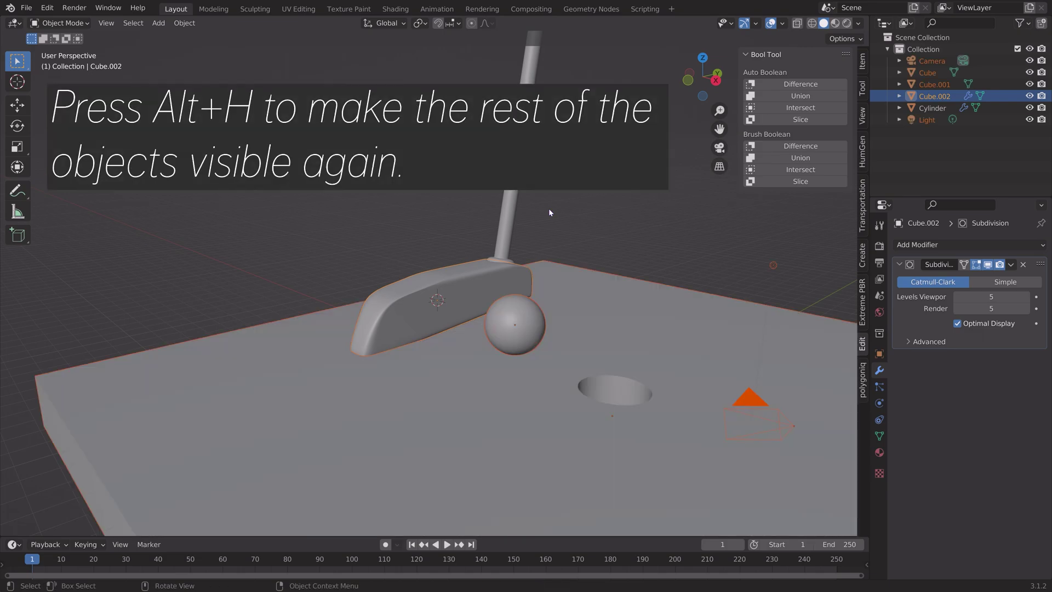
Select the shaft and putter head together and rotate them around X to level the head's bottom with the slab.
middle_click_drag(558, 289, 504, 273)
left_click(503, 230)
left_click(468, 275, "shift")
key("r")
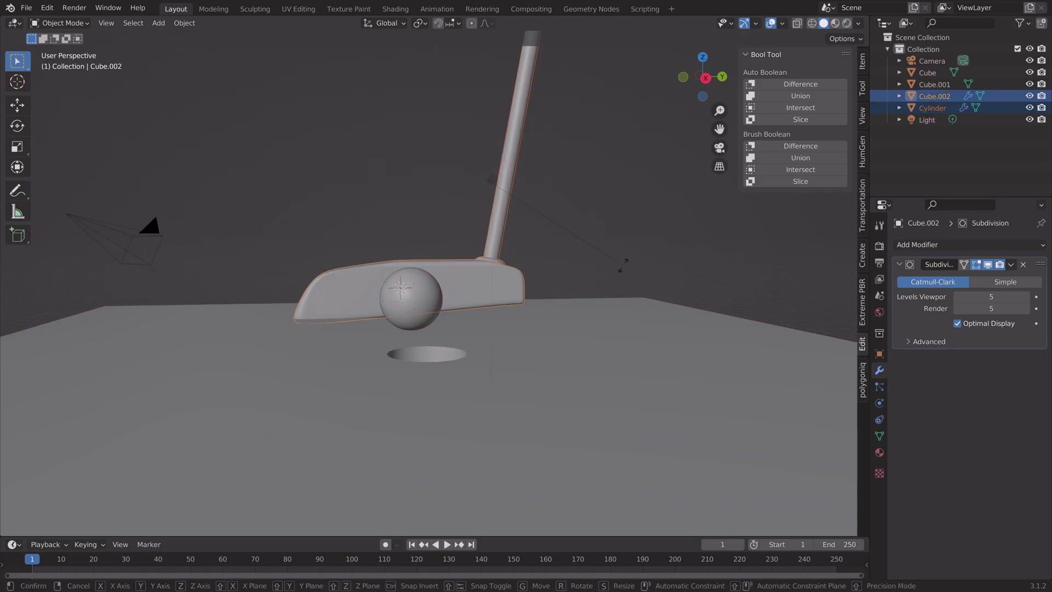
left_click(619, 285)
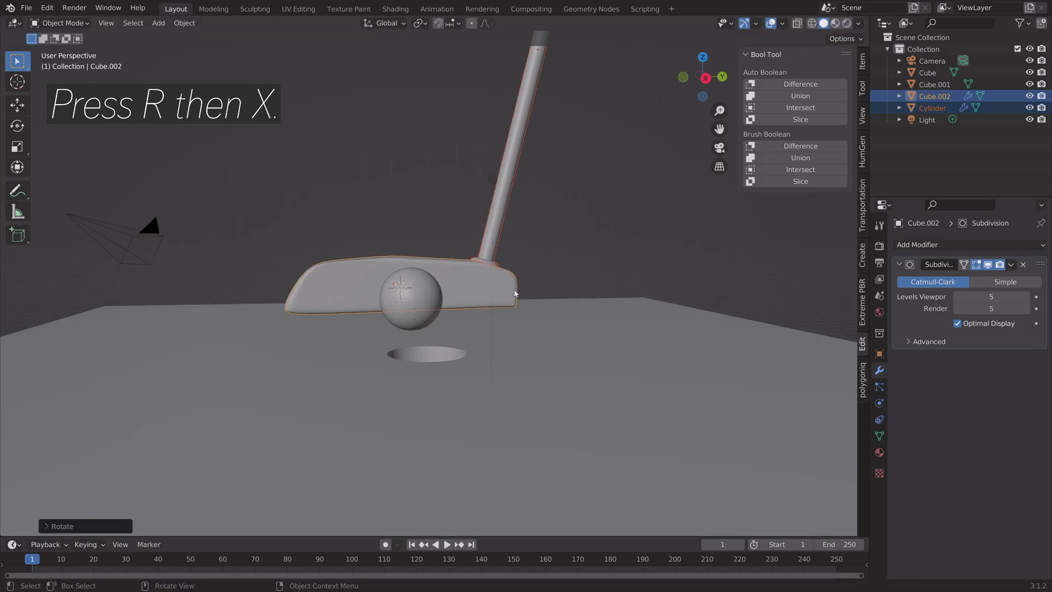
Scale the putter head alone along the X axis and save the file.
scroll(506, 268, "down", 7)
middle_click_drag(500, 267, 570, 274)
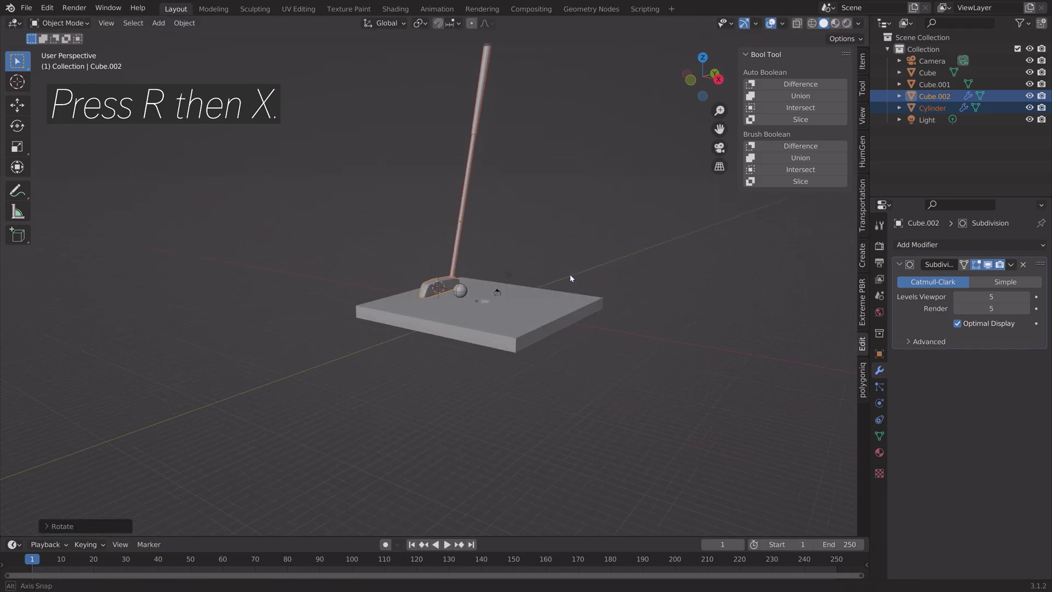
scroll(570, 274, "up", 8)
middle_click_drag(553, 308, 551, 281)
left_click(562, 281)
left_click(470, 291)
key("s")
key("x")
left_click(617, 293)
key("ctrl+shift+s")
left_click(699, 464)
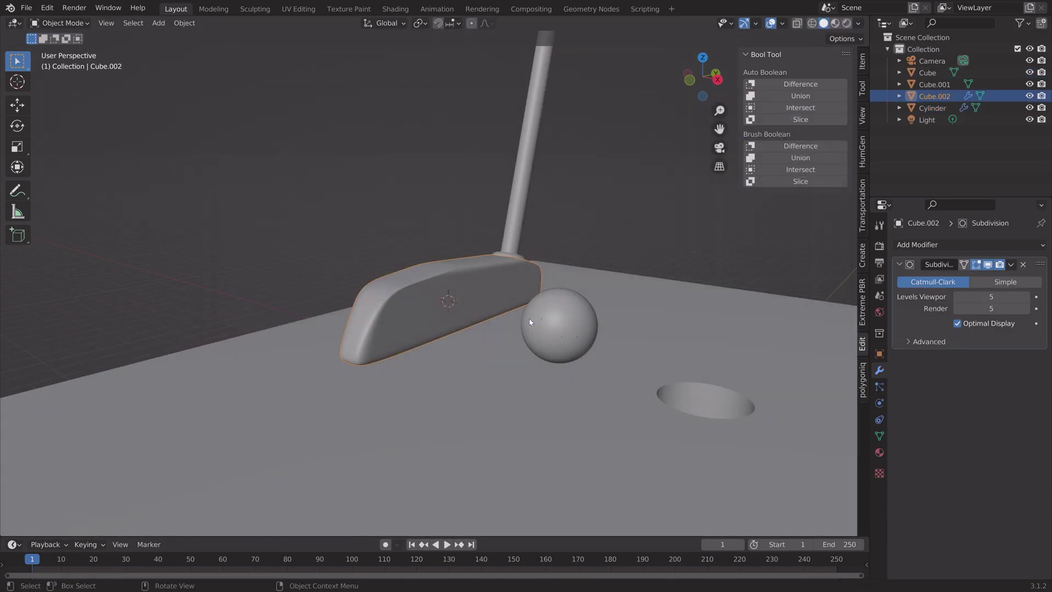
In the right view, tilt the shaft slightly further and move it so its collar follows the head's top surface.
key("KP_3")
left_click(483, 226)
scroll(639, 258, "up", 4)
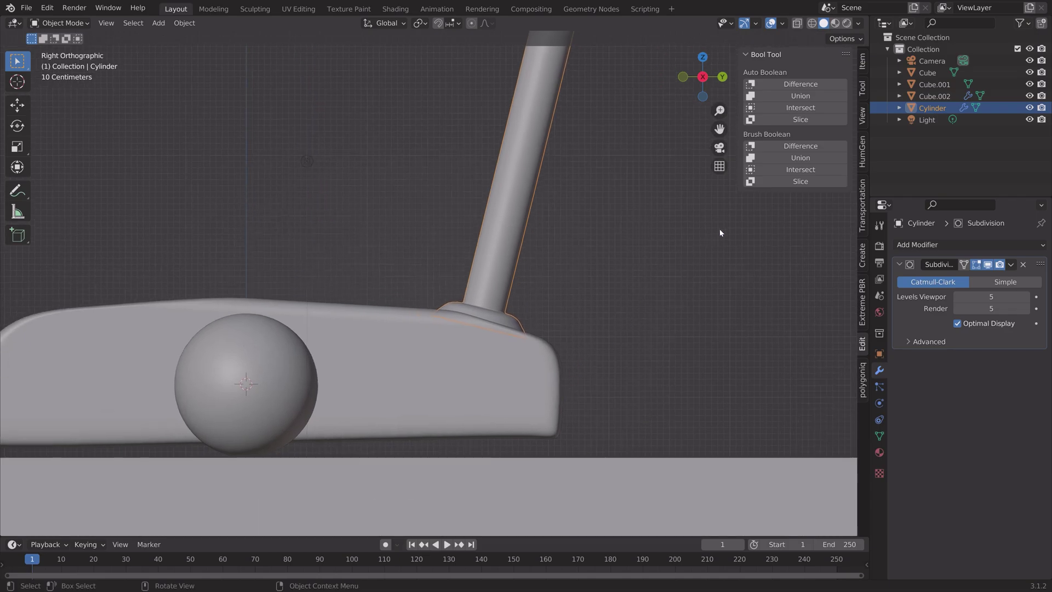
key("r")
left_click(685, 288)
key("g")
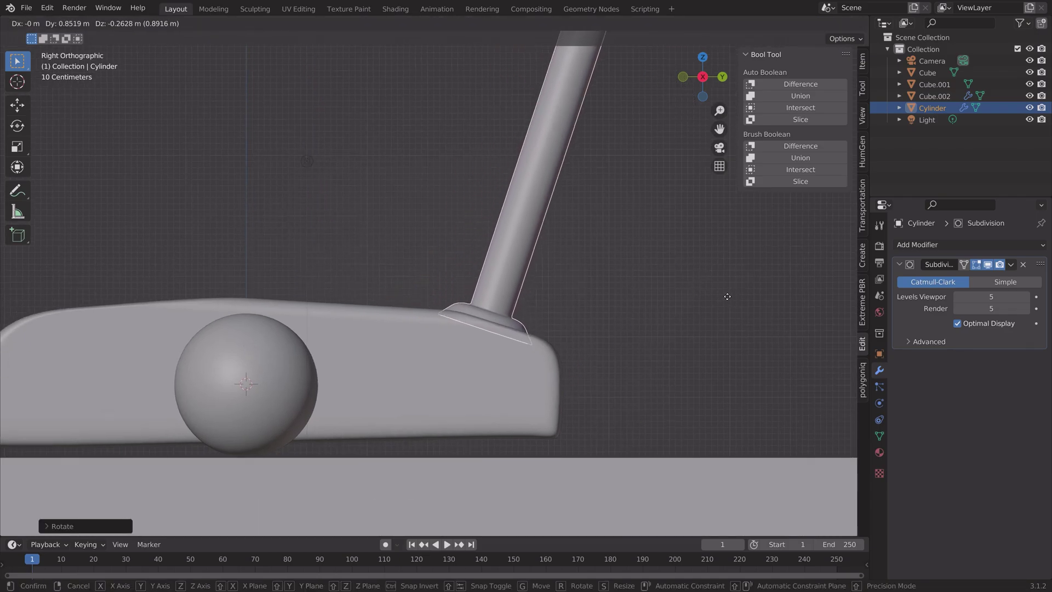
left_click(715, 293)
Scale the shaft locally on its X and Y axes to adjust its thickness.
middle_click_drag(602, 299, 680, 260)
key("s")
key("shift+z")
key("shift+z")
left_click(645, 285)
Join the shaft and the putter head into one object, with the head as the active object.
left_click(462, 346, "shift")
key("ctrl+j")
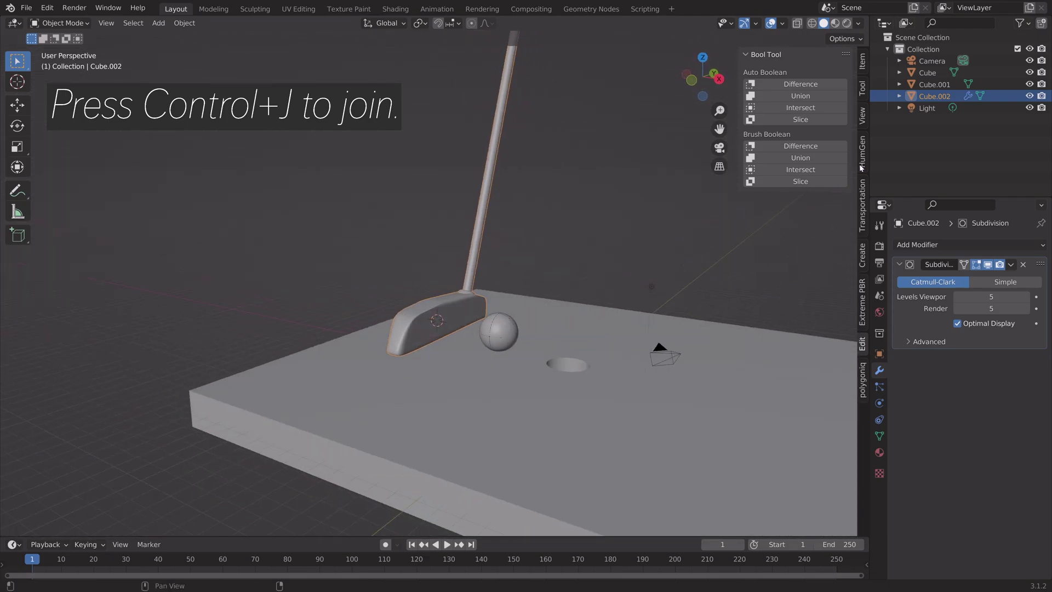
middle_click_drag(592, 279, 622, 271)
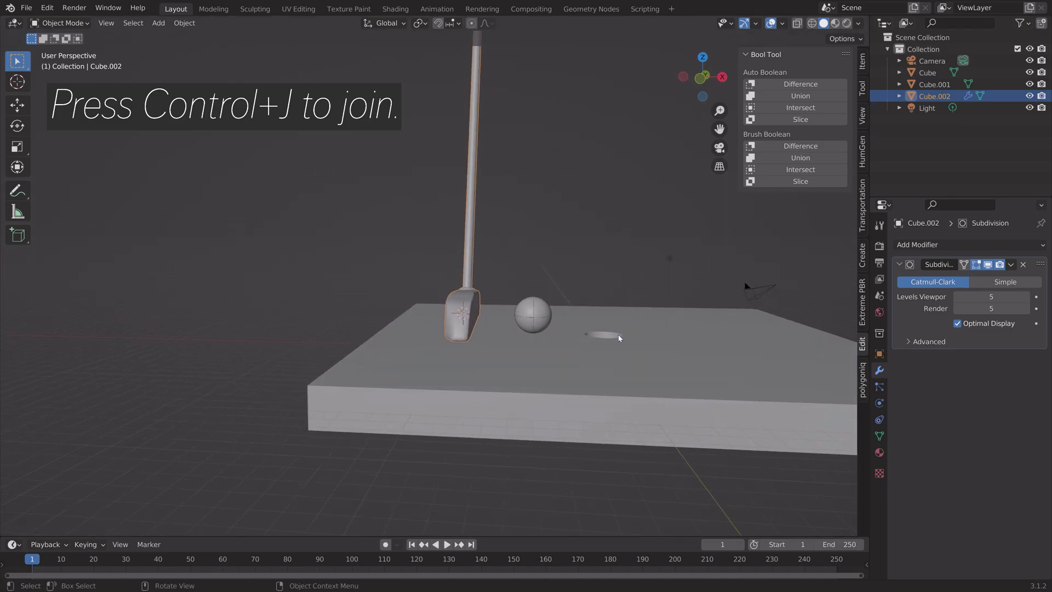
middle_click_drag(498, 346, 482, 382)
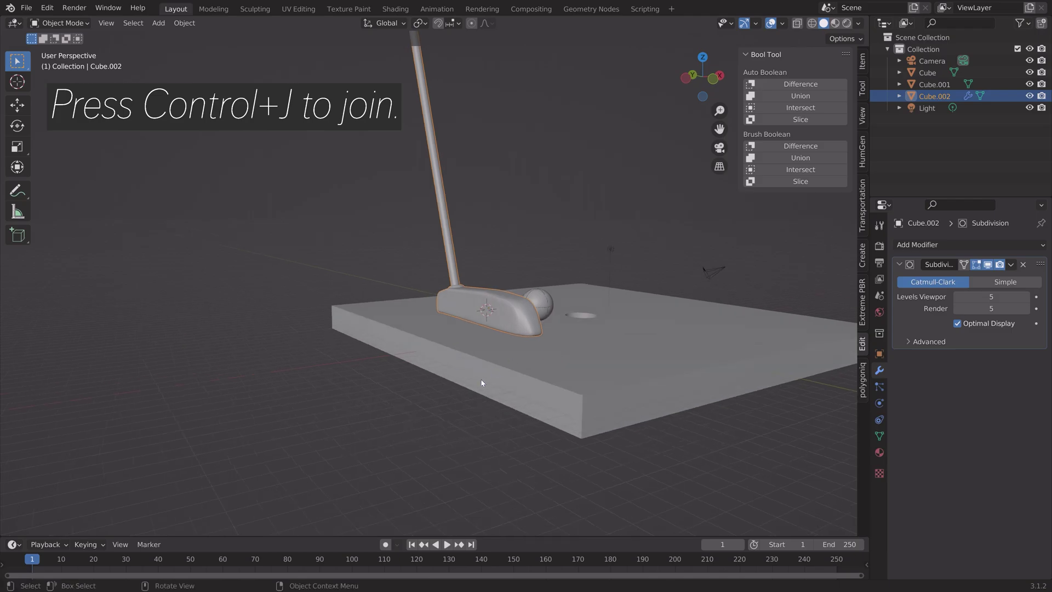
Lengthen the slab behind the putter by moving its end face outward along the X axis.
left_click(482, 383)
key("Tab")
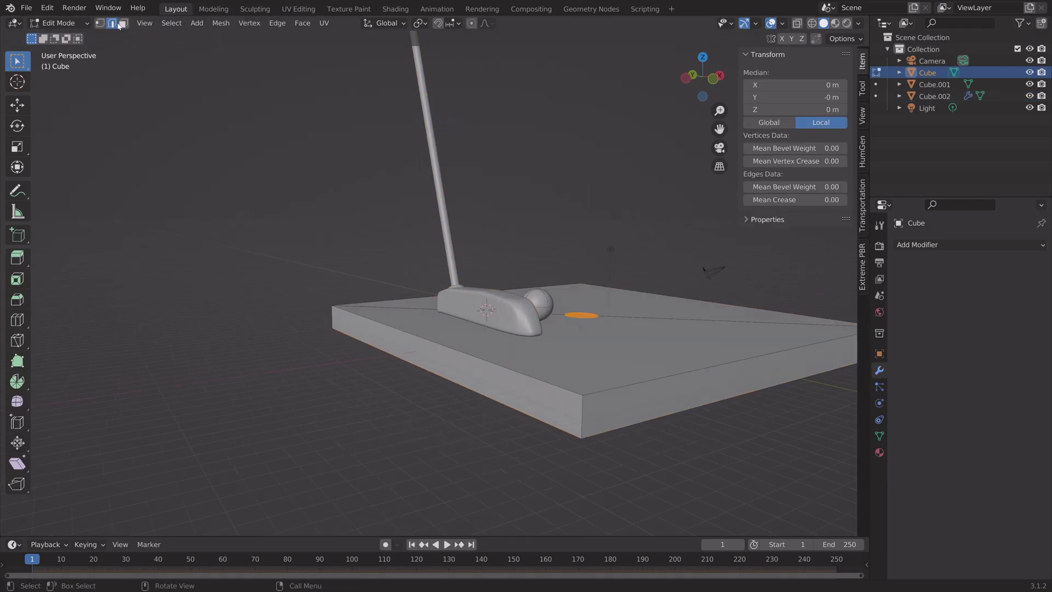
key("a")
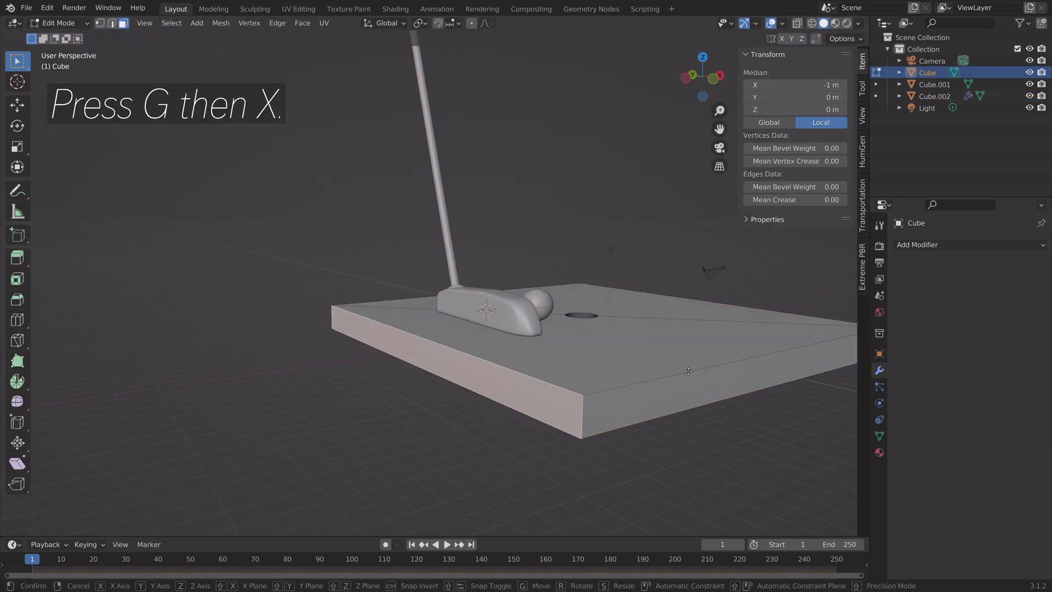
key("g")
key("x")
left_click(540, 395)
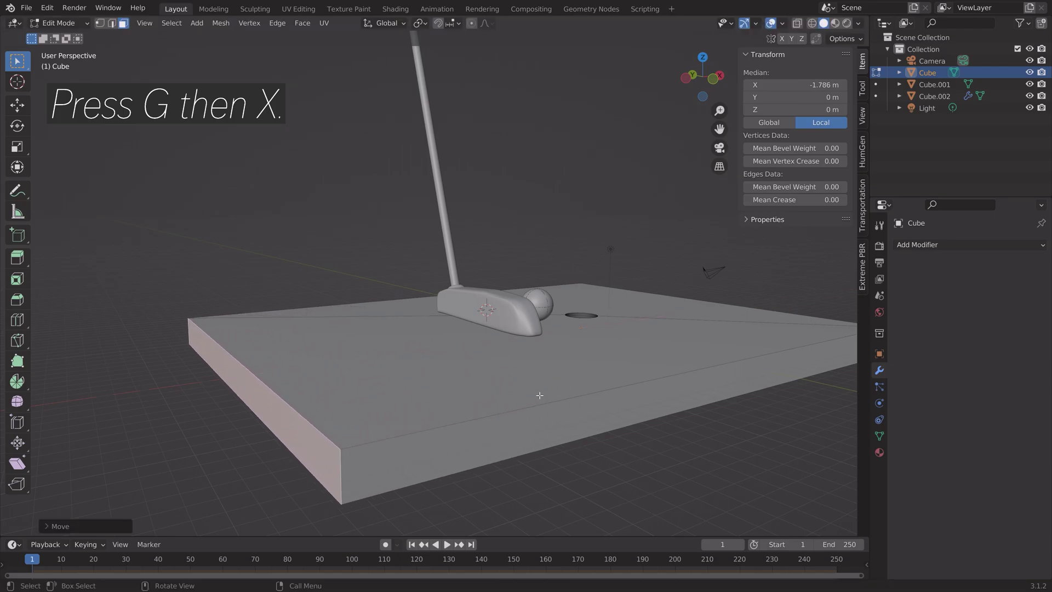
middle_click_drag(541, 394, 449, 397)
key("Tab")
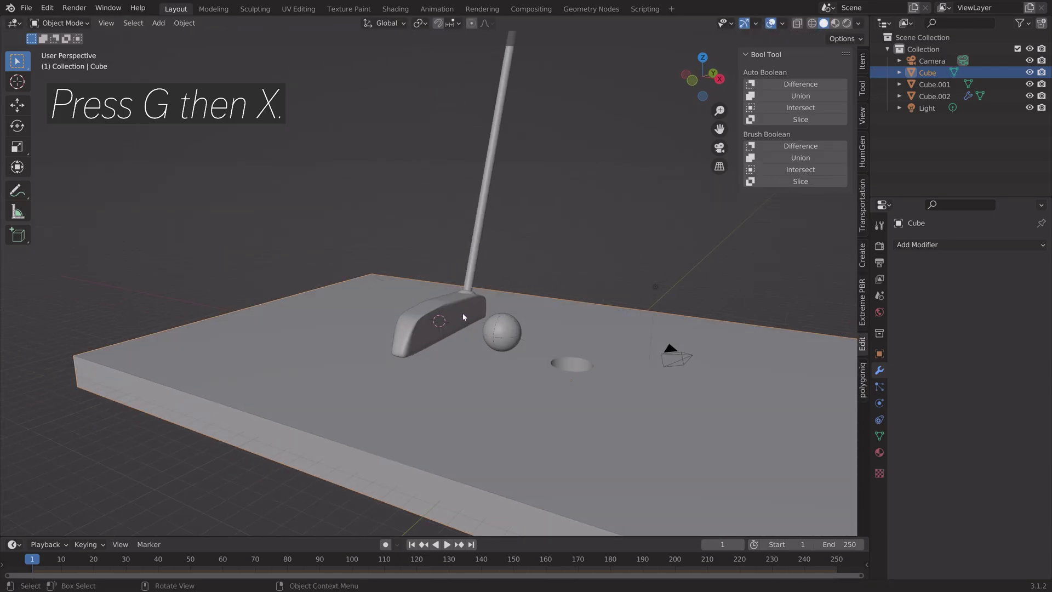
Move the putter and the ball together along the X axis, away from the hole.
left_click(462, 310)
left_click(502, 332, "shift")
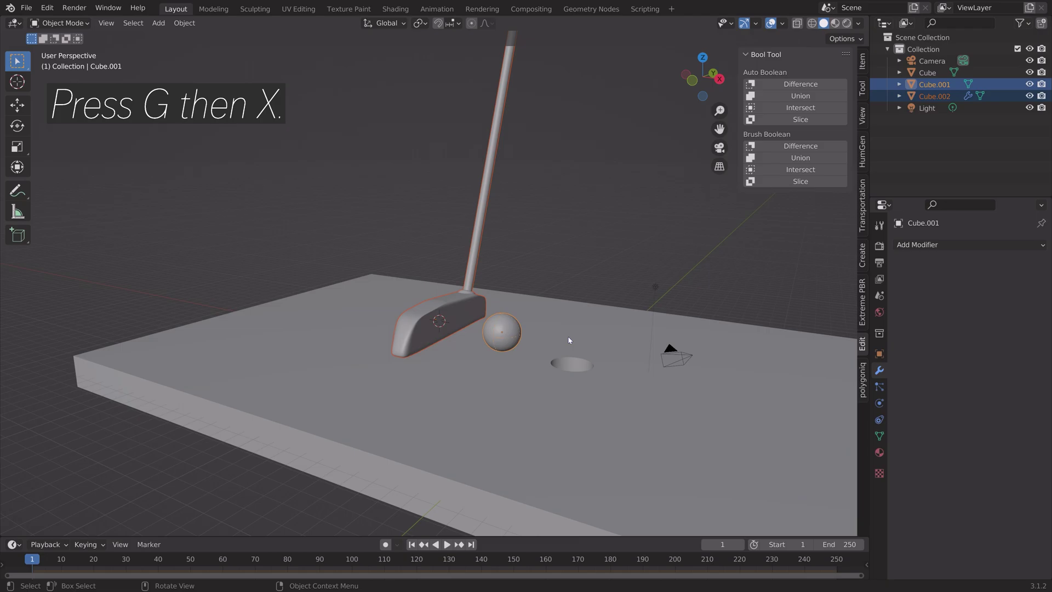
key("g")
key("x")
left_click(509, 332)
Move the ball alone along the X axis so it sits closer to the putter head.
left_click(460, 324)
left_click(460, 325)
middle_click_drag(460, 327, 496, 320)
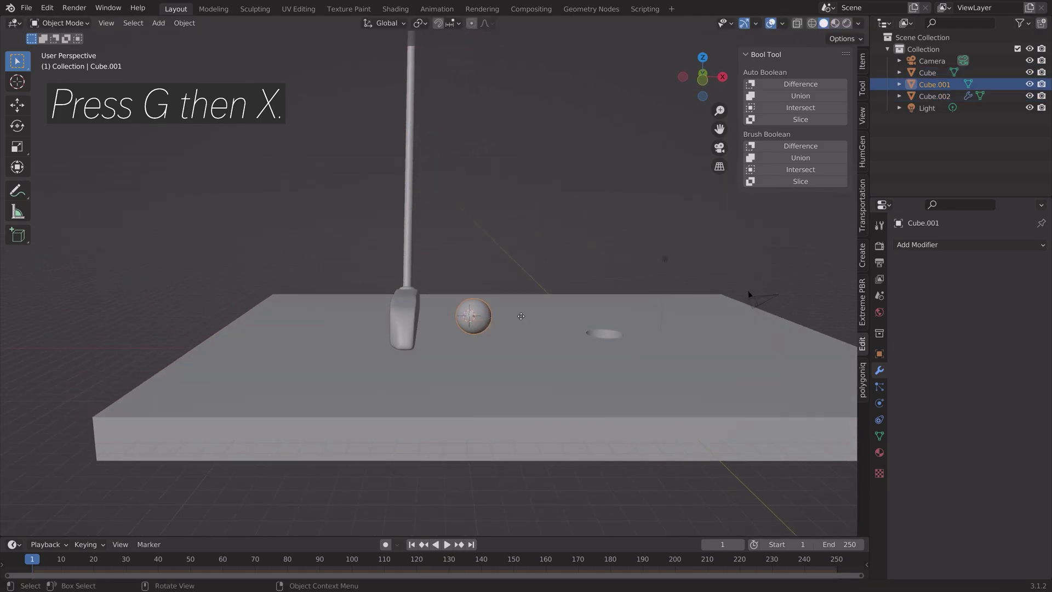
key("g")
key("x")
left_click(496, 317)
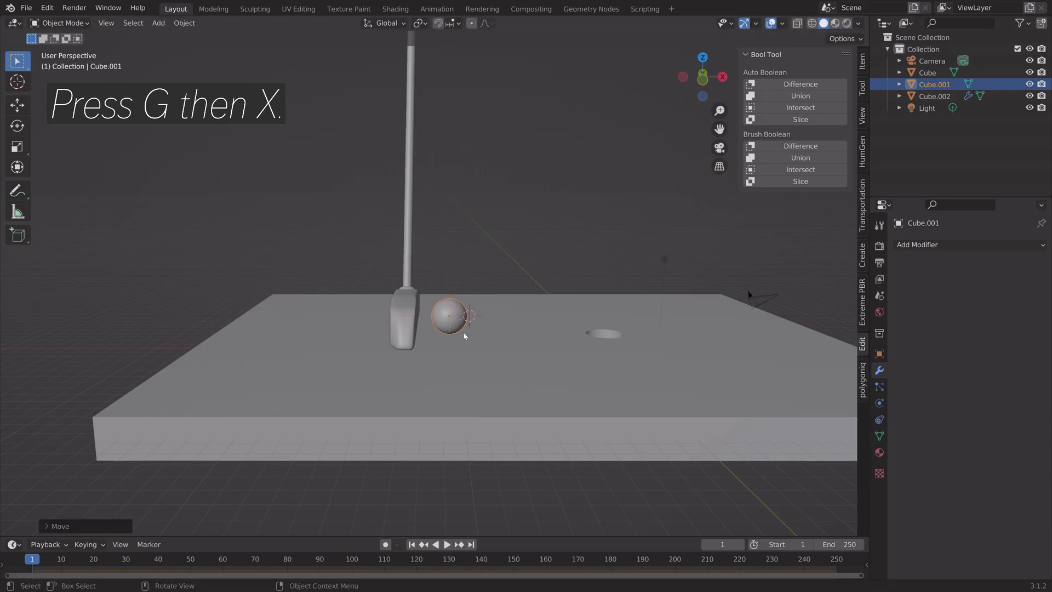
Keyframe the putter's location and rotation at frame 1.
scroll(463, 335, "up", 3)
left_click(399, 324)
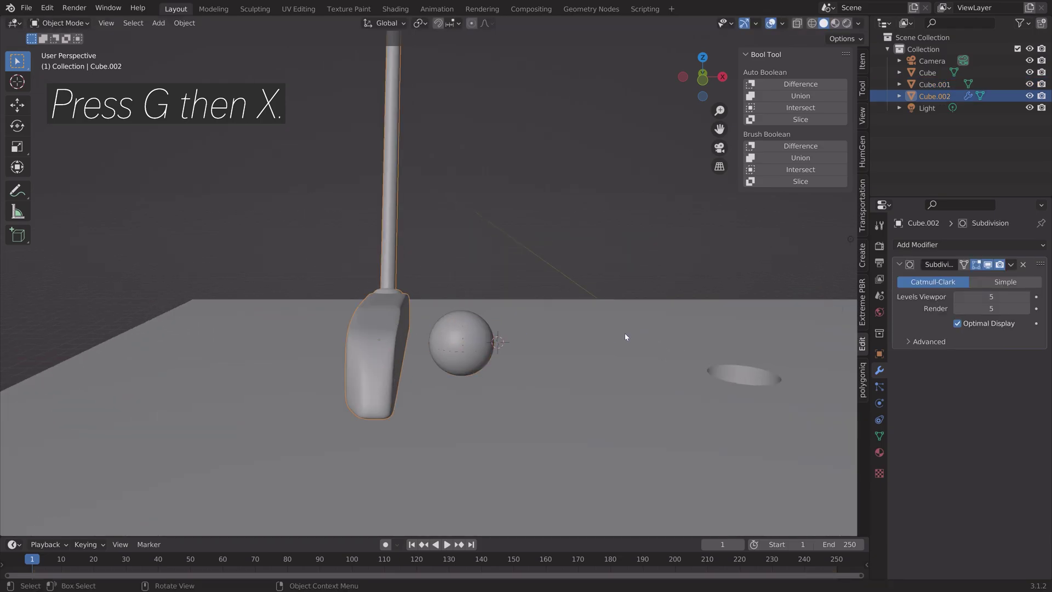
left_click(862, 61)
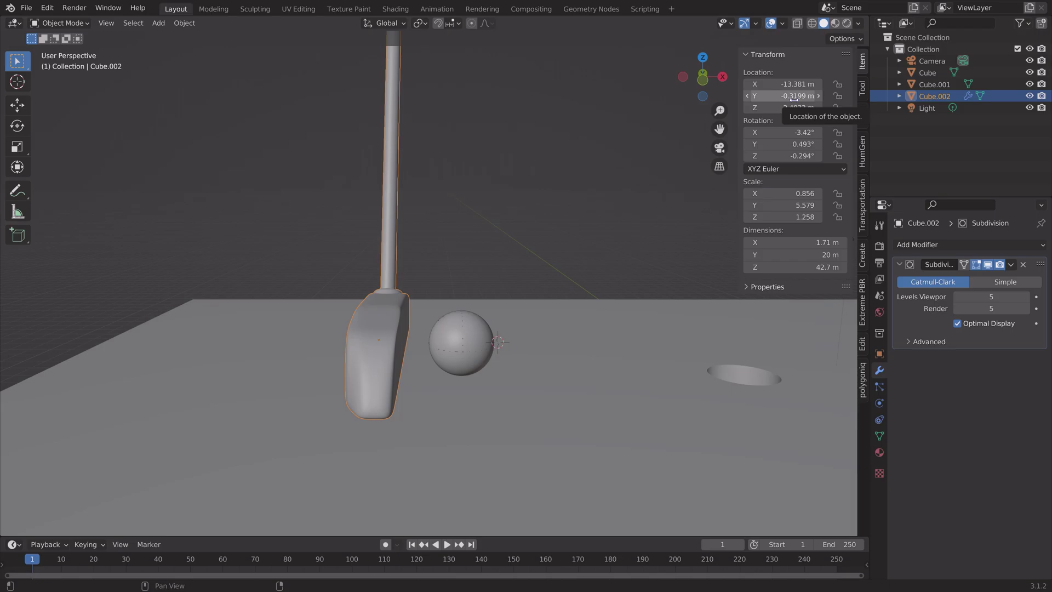
key("i")
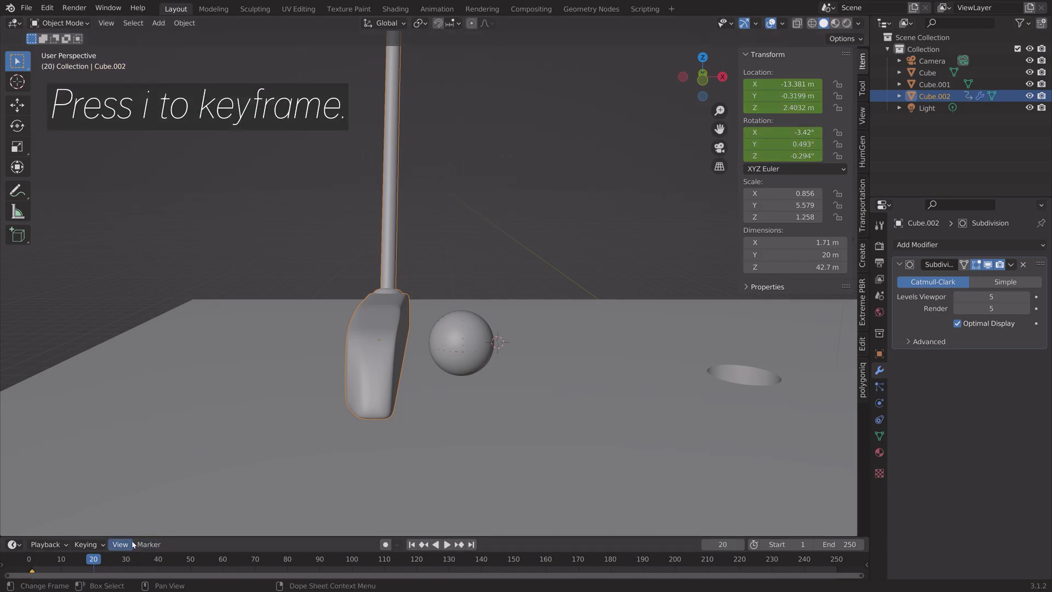
At frame 20, in the front view, move the putter through the ball to X about -10.19 m.
key("KP_1")
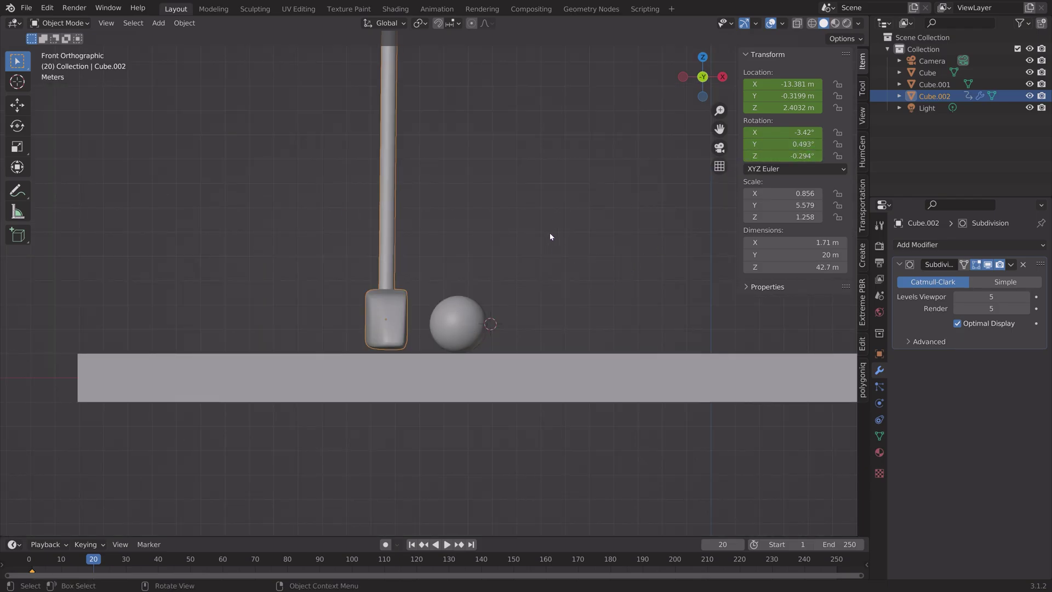
key("g")
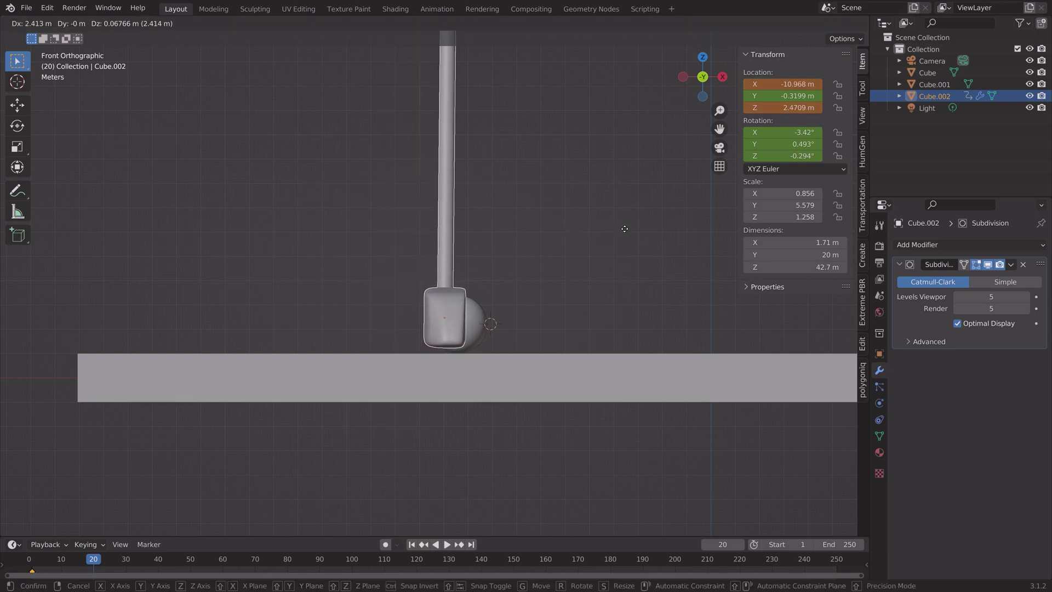
left_click(642, 228)
key("r")
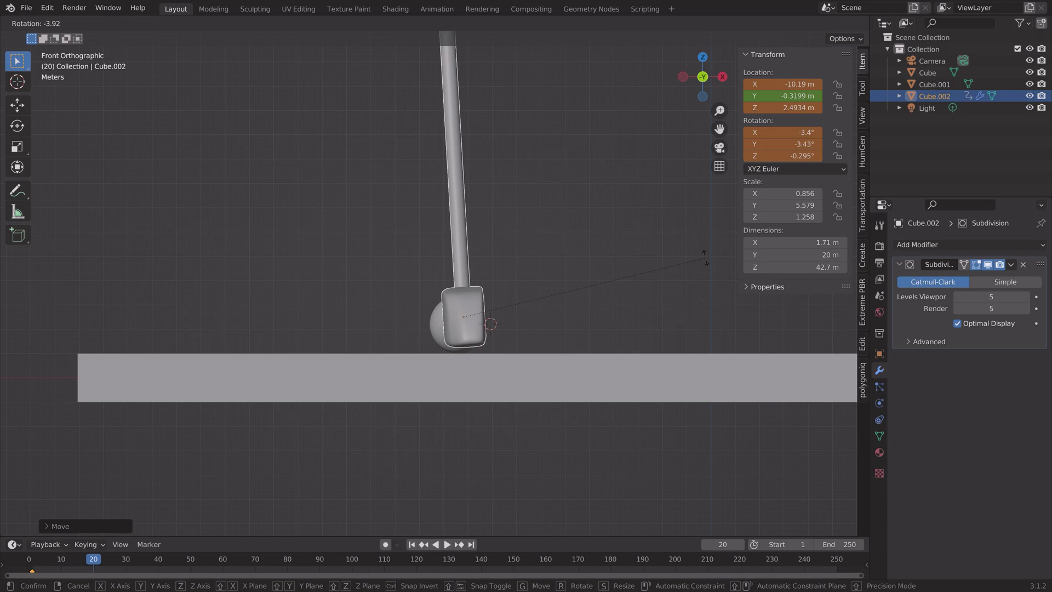
right_click(702, 264)
Tilt the putter to about -6.44° on Y, shift it to X about -9.77 m, and keyframe its location and rotation at frame 20.
key("r")
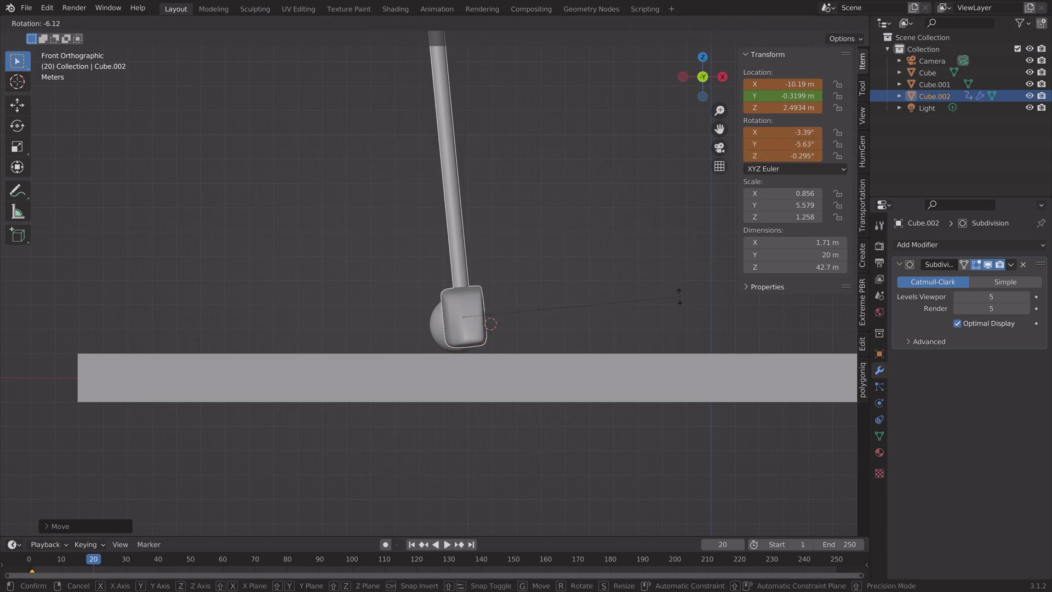
left_click(681, 292)
key("g")
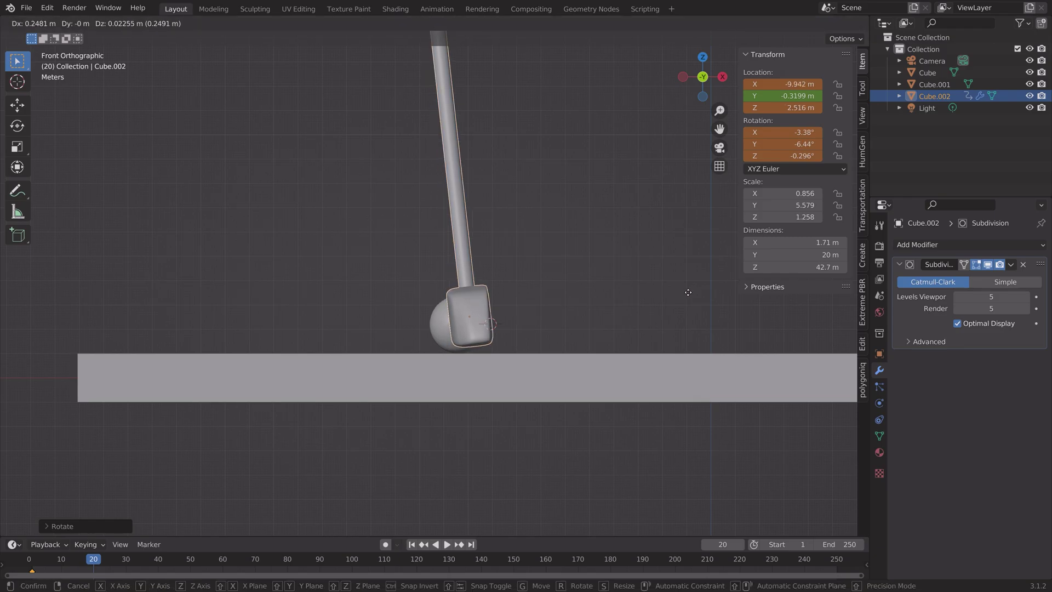
left_click(691, 295)
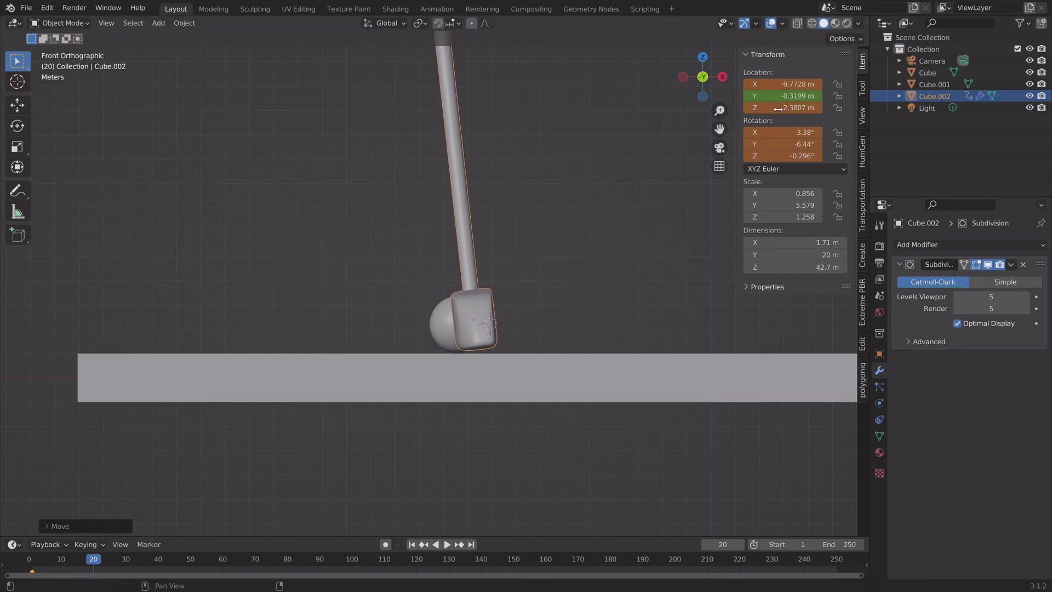
key("i")
key("i")
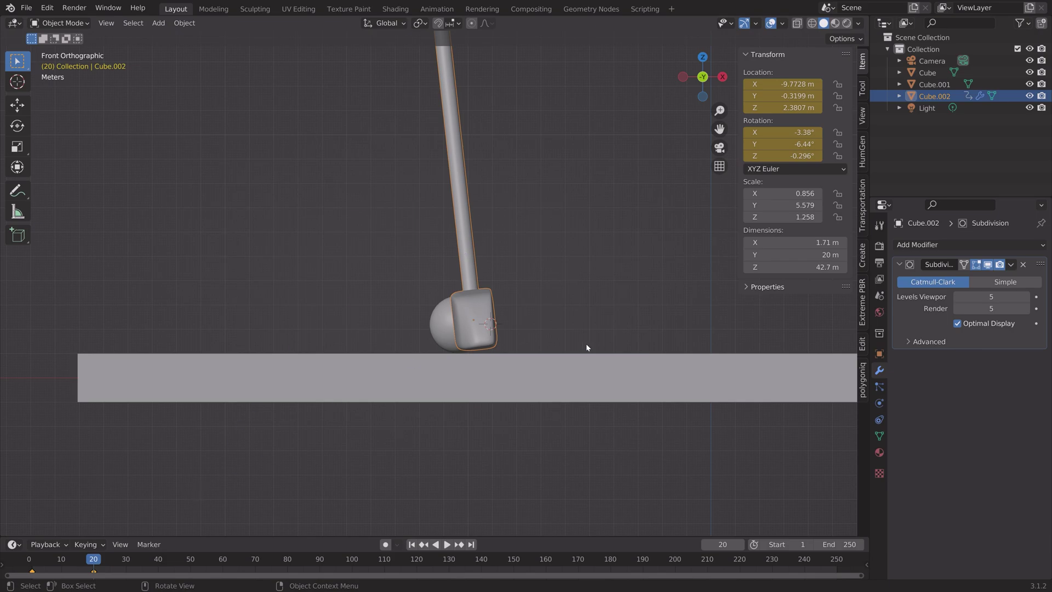
Make the putter a passive, animated rigid body with the Mesh collision shape and friction 1.000.
left_click(880, 403)
left_click(975, 323)
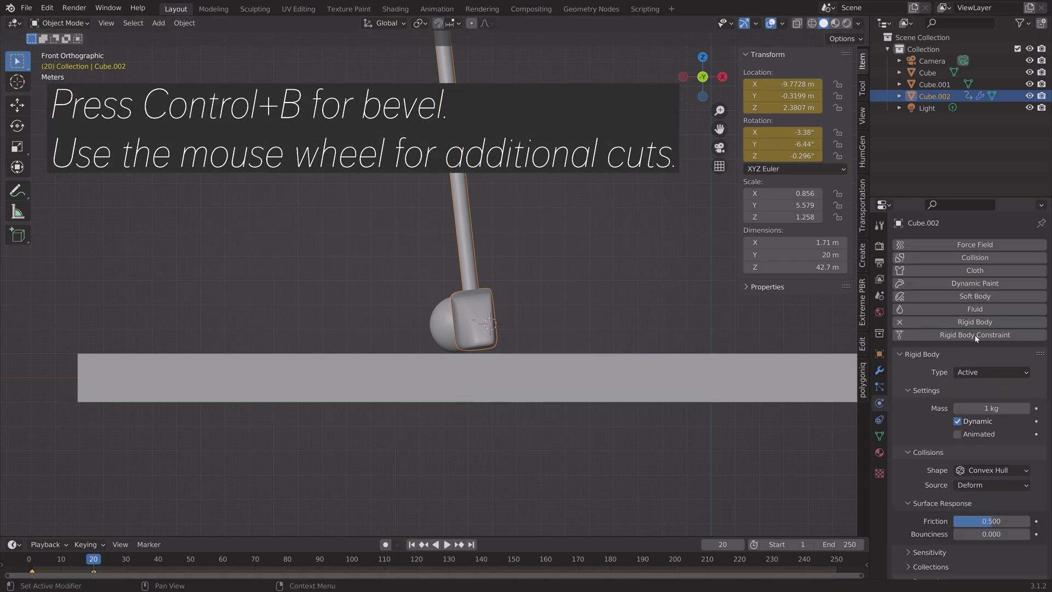
left_click(963, 373)
left_click(965, 411)
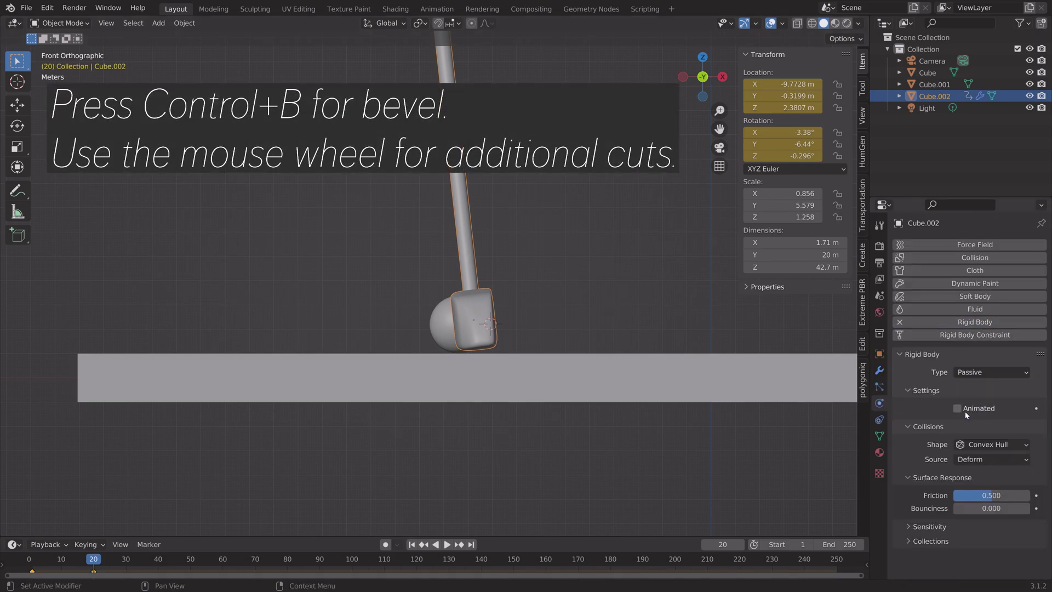
left_click(970, 445)
left_click(972, 531)
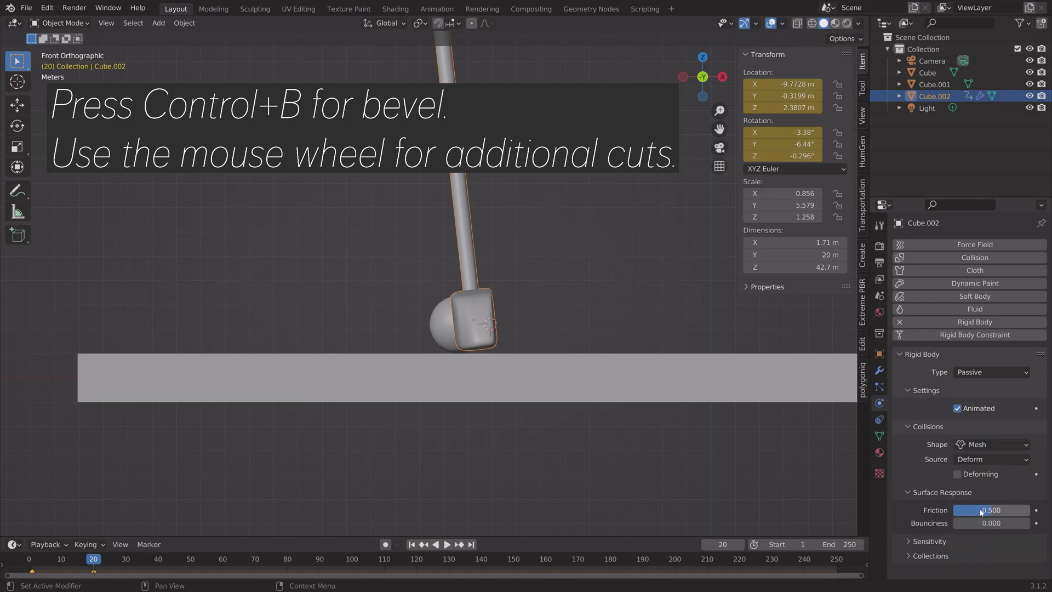
left_click_drag(982, 512, 1032, 513)
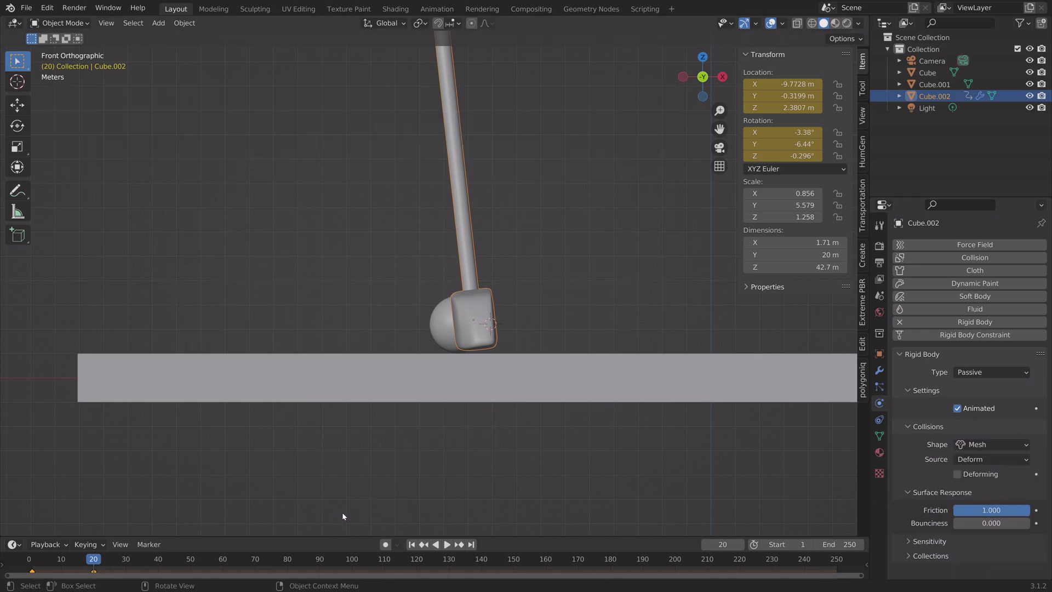
Play the simulation from the start in a perspective view, and return to frame 1.
left_click_drag(95, 562, 24, 568)
key("space")
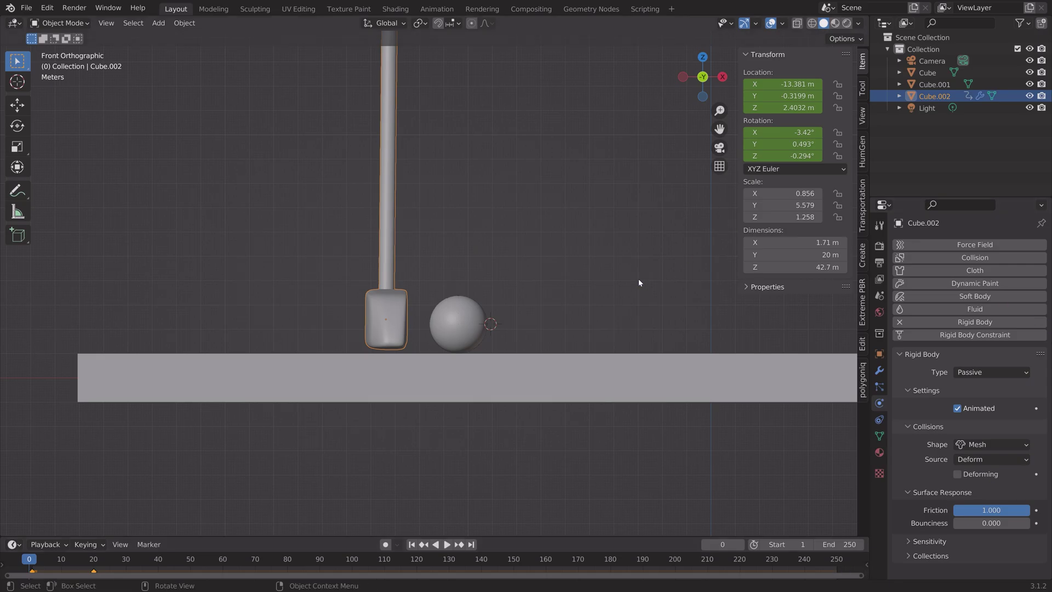
middle_click_drag(690, 267, 606, 284)
key("space")
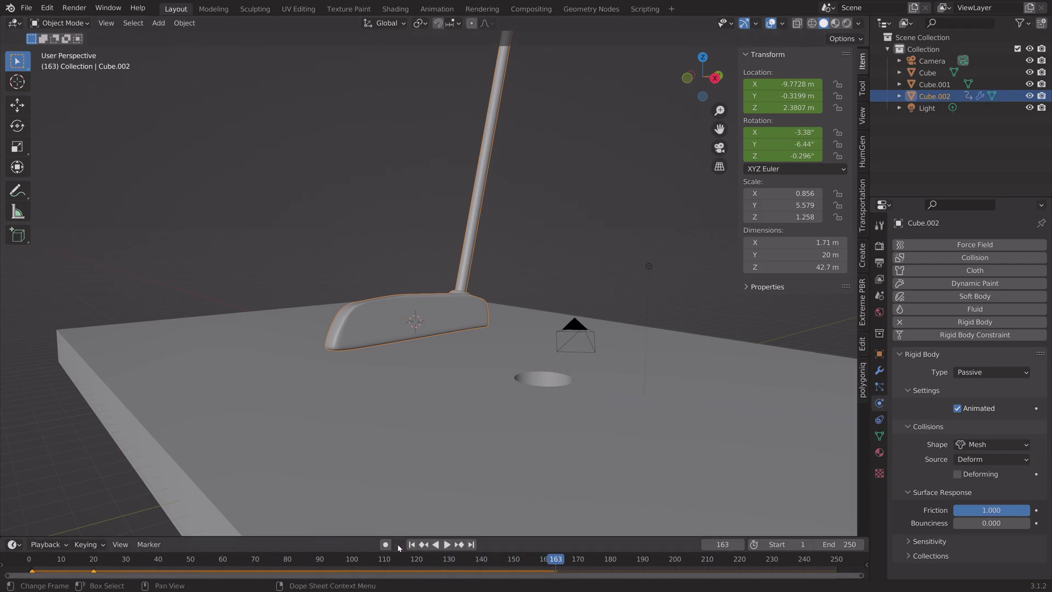
left_click(412, 545)
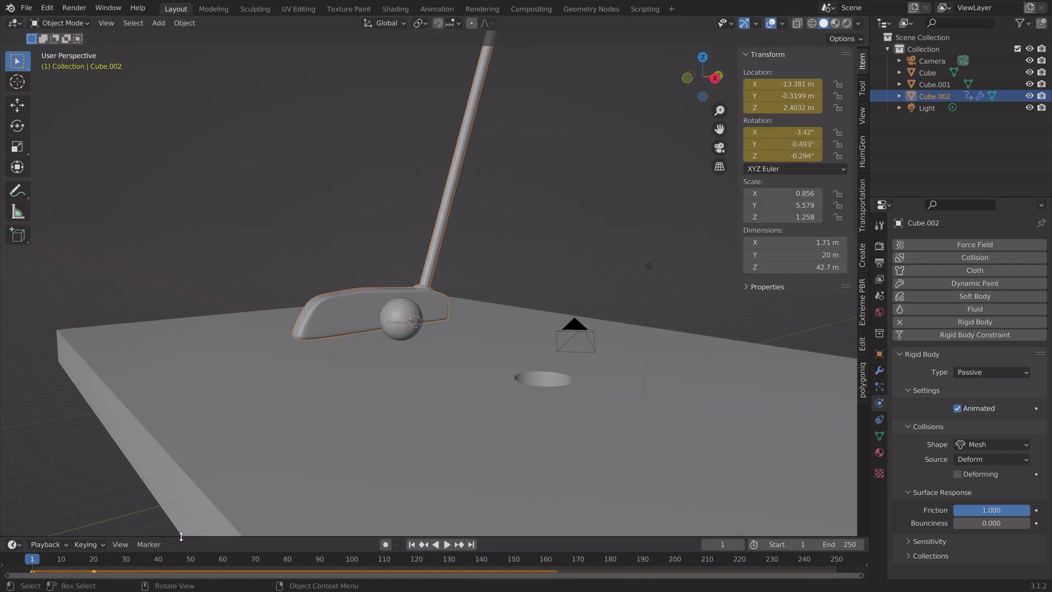
Enlarge the timeline, move the putter's second keyframe to frame 14, and play back the simulation.
left_click_drag(181, 536, 178, 366)
scroll(109, 445, "up", 6)
middle_click_drag(109, 443, 463, 459)
scroll(398, 455, "up", 2)
middle_click_drag(235, 442, 413, 470)
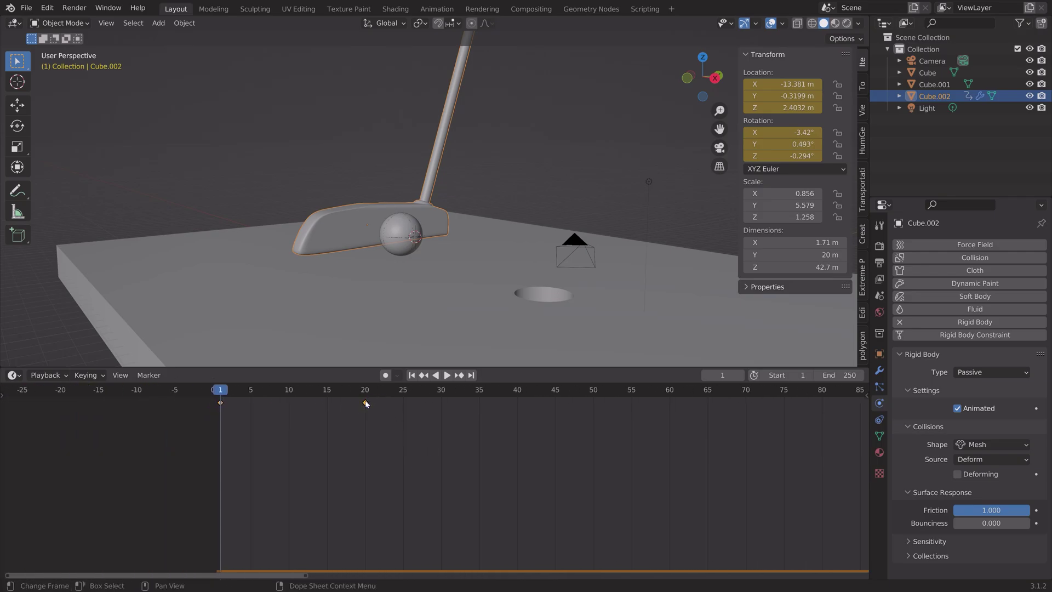
left_click_drag(366, 403, 322, 405)
key("space")
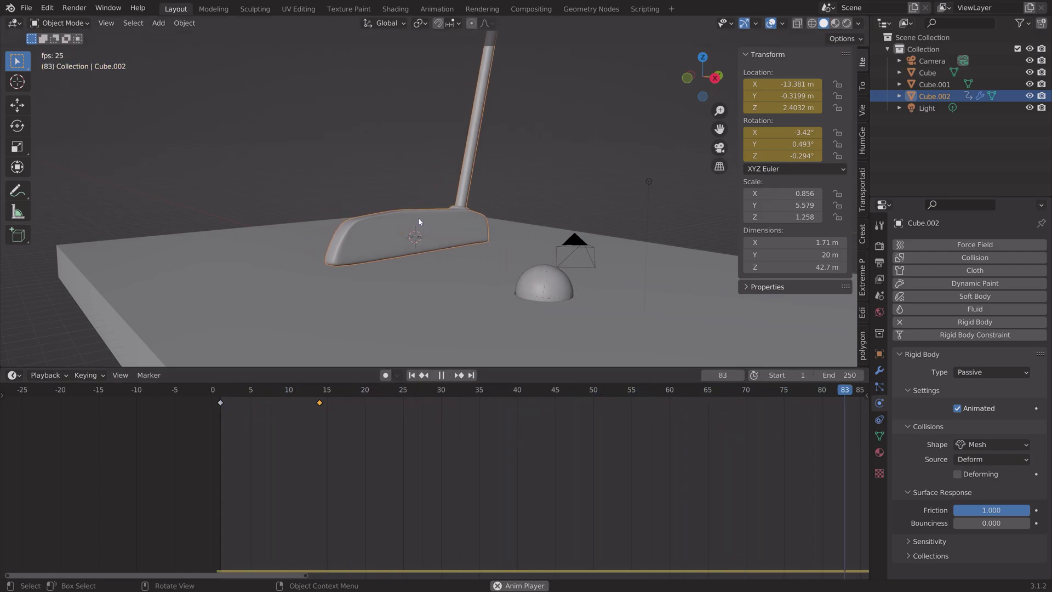
key("space")
Try the putter's second keyframe at frame 11 and play back the faster stroke.
left_click_drag(319, 405, 299, 409)
left_click(213, 392)
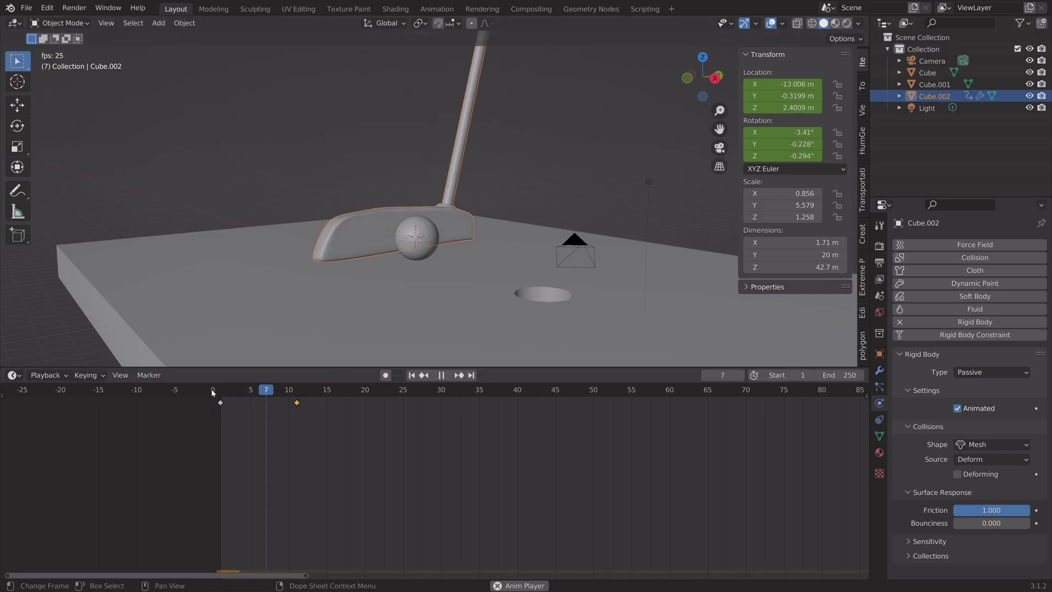
key("space")
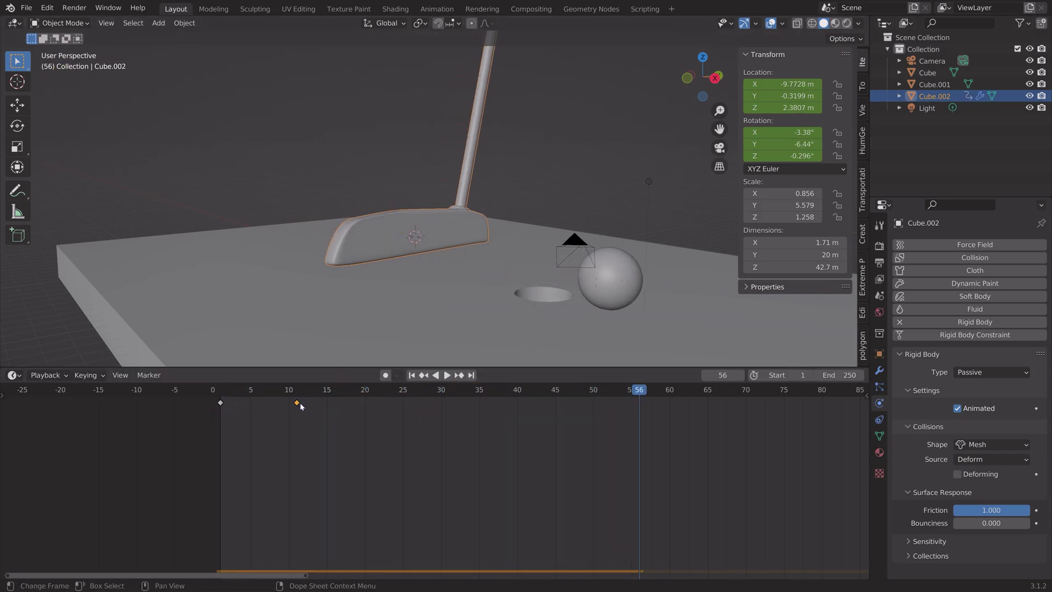
Try the putter's second keyframe at frame 12 and replay the simulation from the start.
left_click_drag(299, 406, 307, 405)
left_click_drag(272, 390, 213, 390)
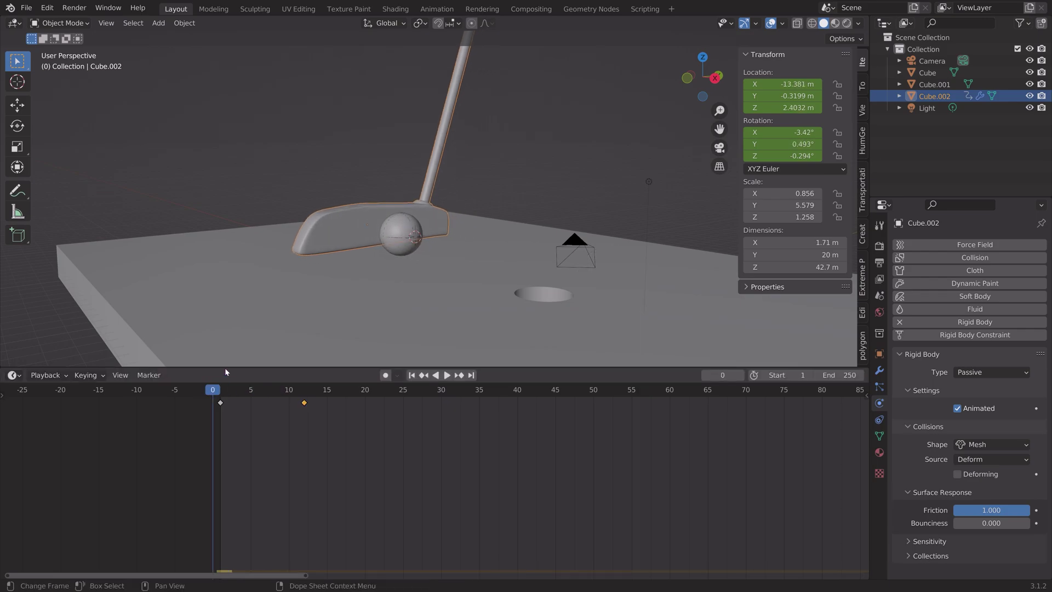
key("space")
key("space")
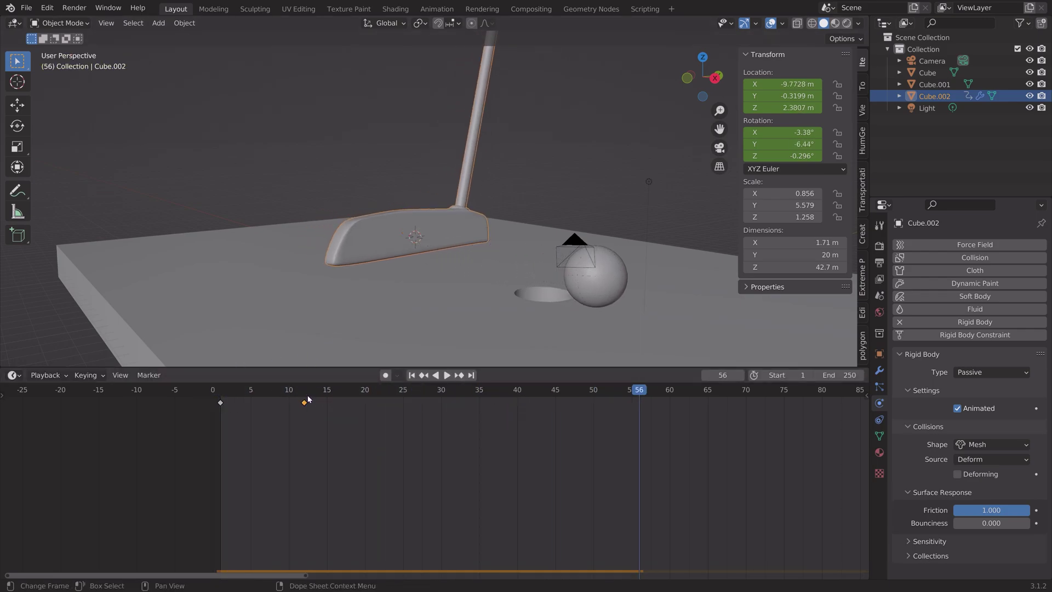
Try the putter's second keyframe at frame 13 and replay the putt.
key("g")
left_click(312, 404)
key("space")
left_click(245, 383)
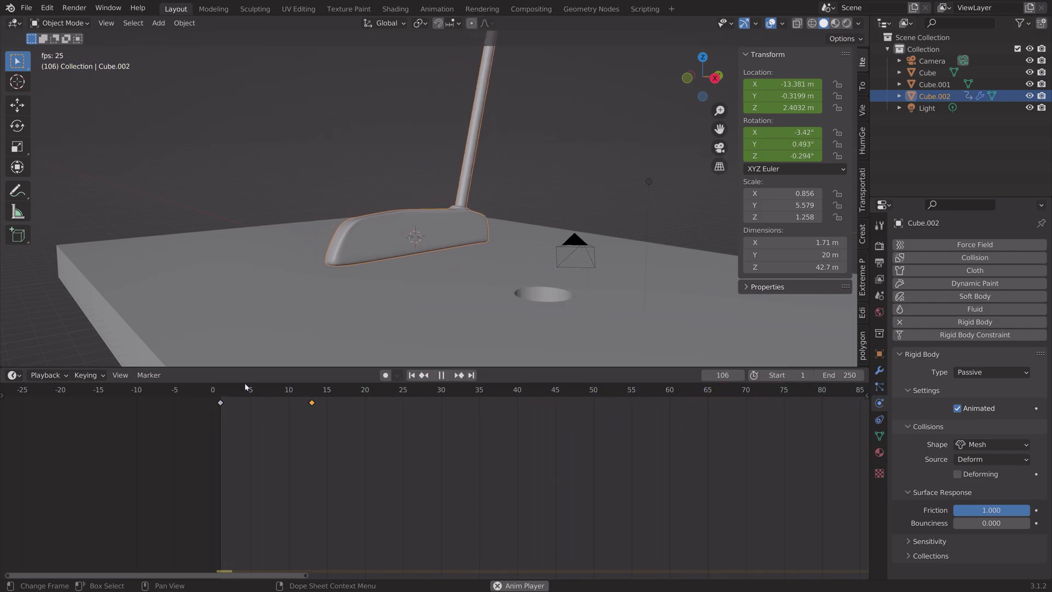
key("space")
Set the putter's second keyframe to frame 14 and replay the simulation from frame 0.
key("g")
left_click(316, 404)
left_click_drag(313, 390, 210, 403)
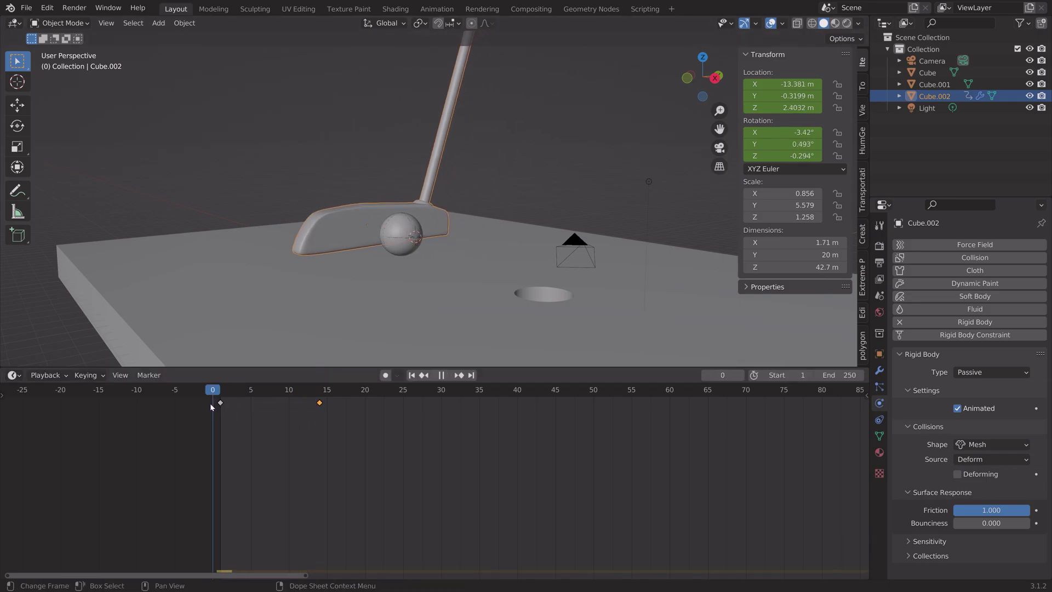
key("space")
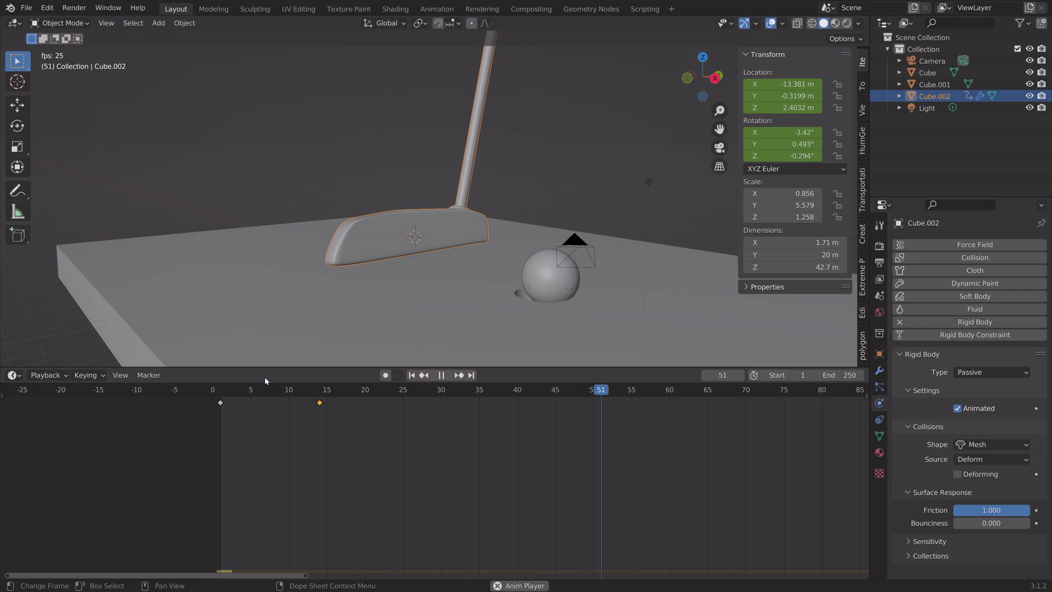
Stop the playback and set the scene's end frame to 110.
key("space")
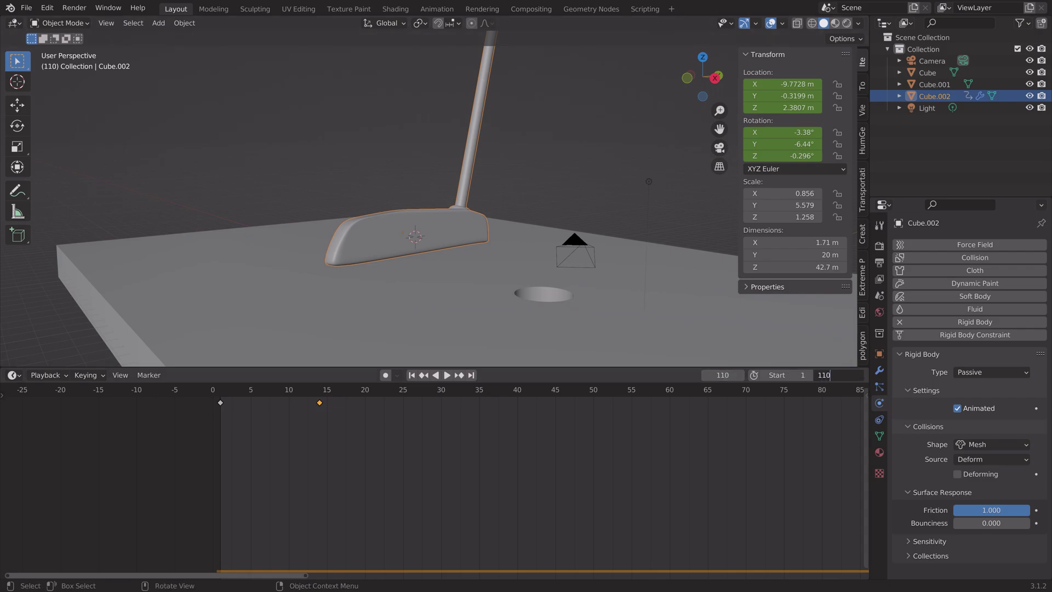
key("Return")
scroll(666, 429, "down", 3)
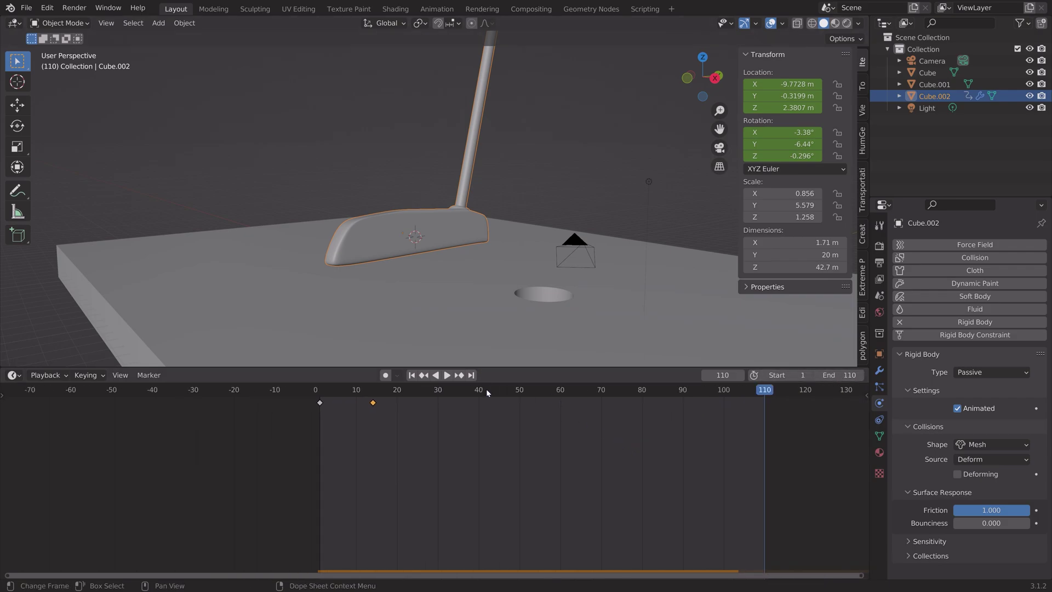
Select the putter head's toe end in the wireframe side view and pull it in, shortening the putter to about 19 m along Y.
middle_click_drag(474, 355, 516, 292)
scroll(517, 291, "up", 2)
key("KP_3")
key("Tab")
scroll(227, 217, "up", 3)
key("alt+a")
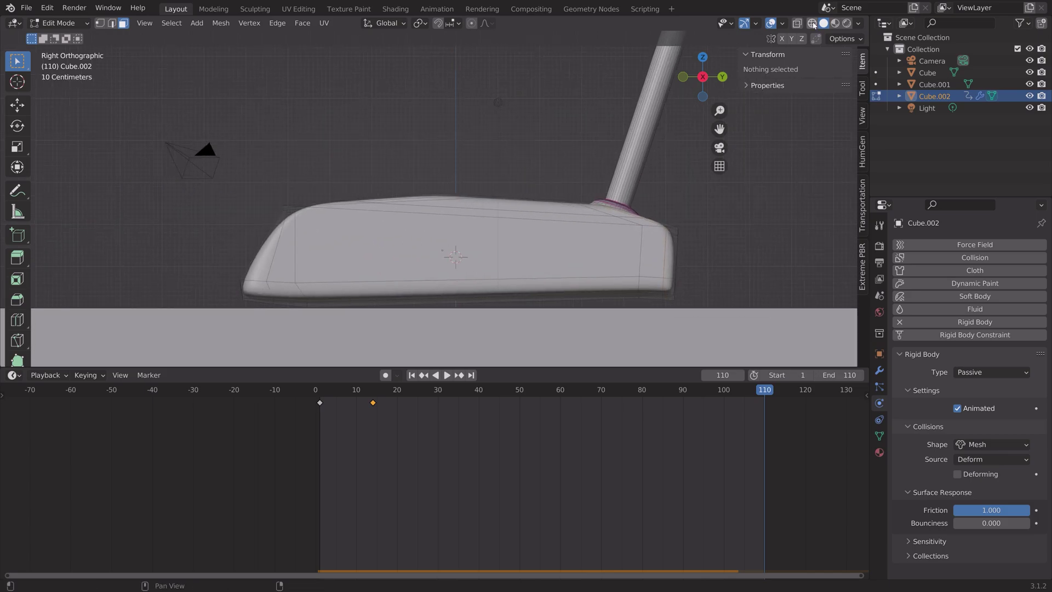
left_click(812, 24)
left_click_drag(362, 165, 214, 329)
key("Tab")
middle_click_drag(432, 194, 578, 276)
left_click(824, 23)
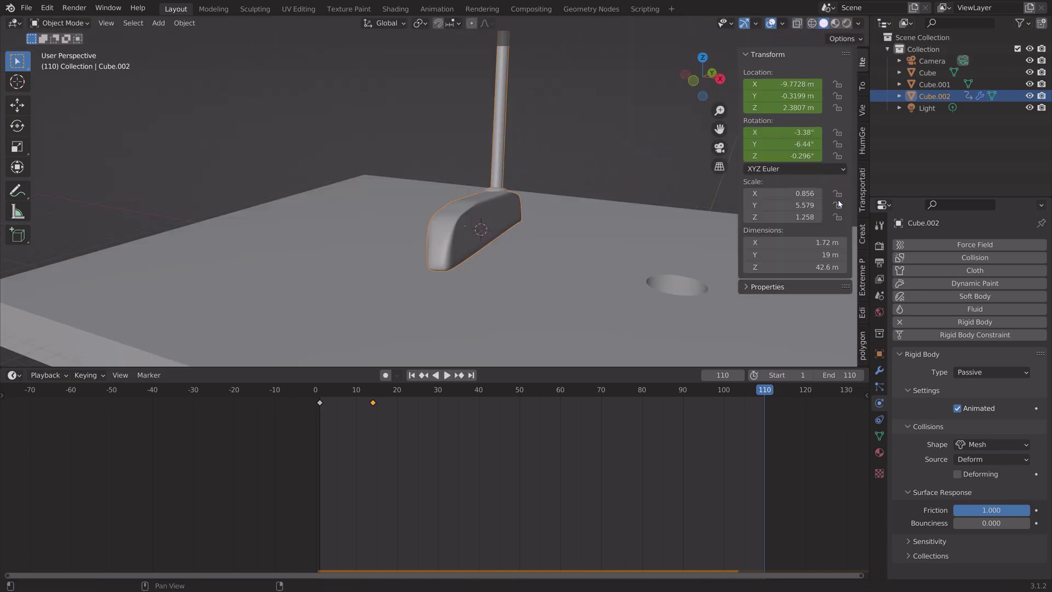
Select the scene's light, convert it to a Sun light and edit its strength.
key("Down")
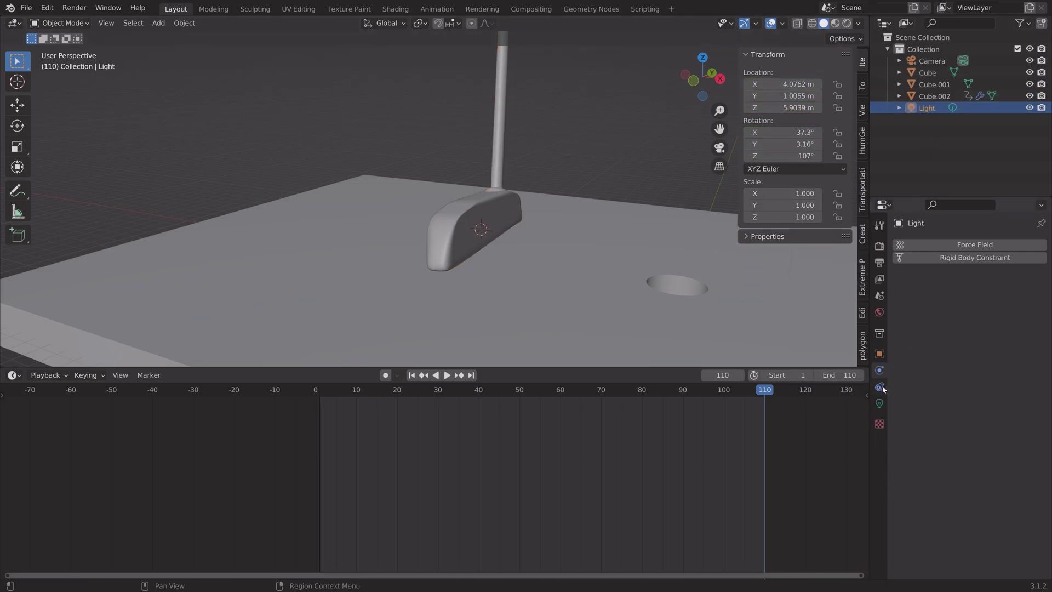
left_click(880, 404)
left_click(951, 299)
left_click(991, 325)
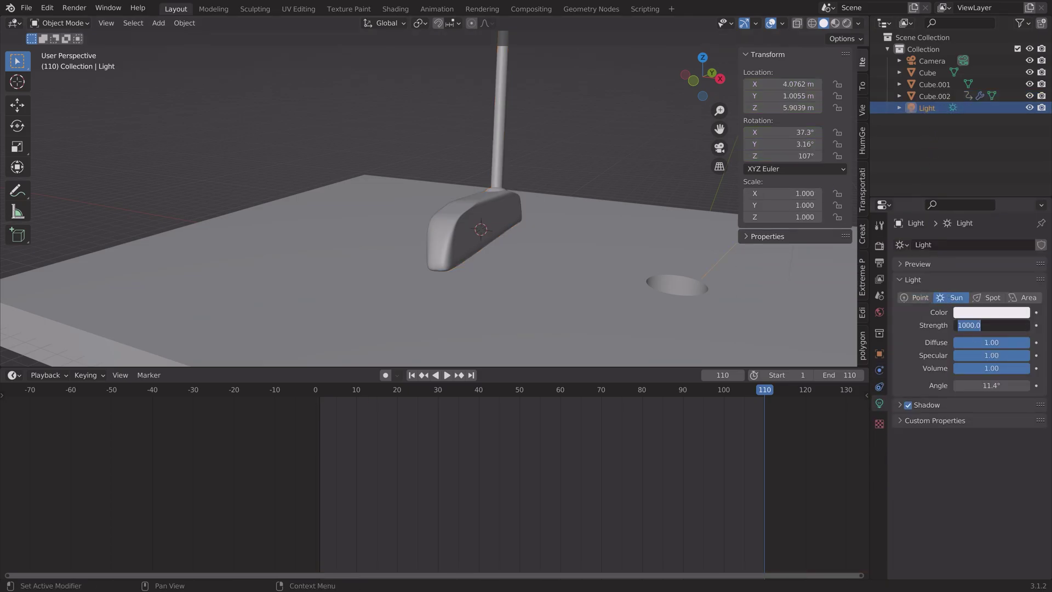
Set the render engine to Cycles and its device to GPU Compute.
left_click(880, 246)
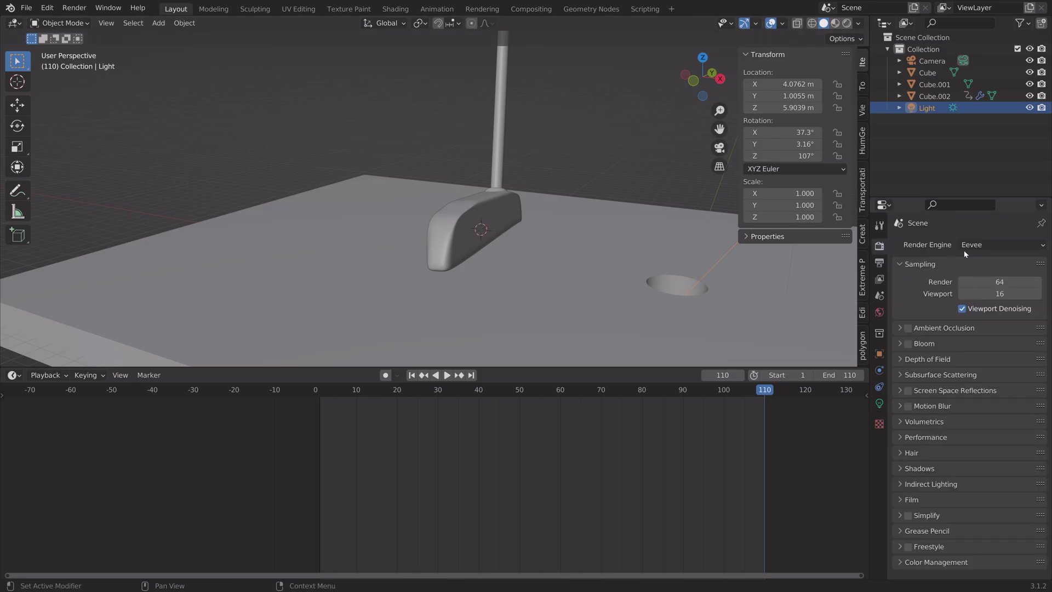
left_click(966, 245)
left_click(984, 284)
left_click(982, 275)
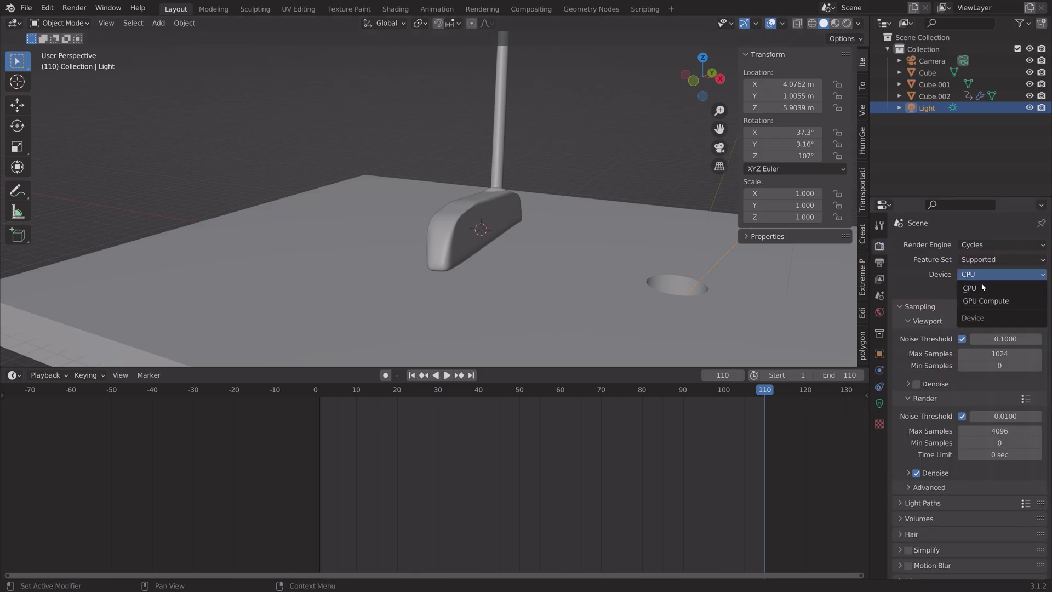
left_click(984, 300)
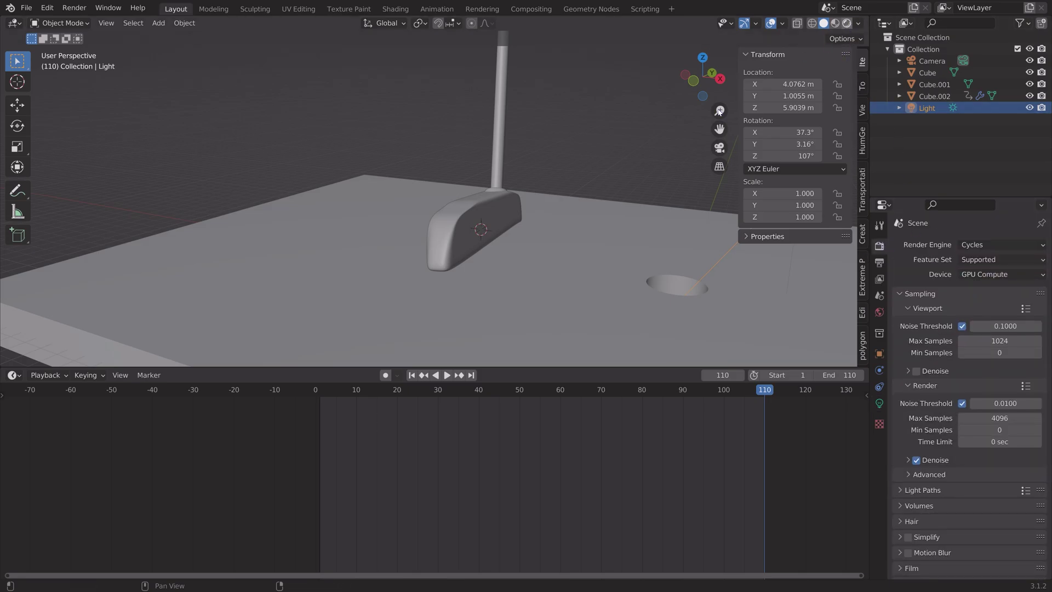
Preview the putter and ball in rendered shading at frame 61.
left_click(846, 23)
middle_click_drag(568, 225, 524, 215)
left_click_drag(435, 393, 561, 396)
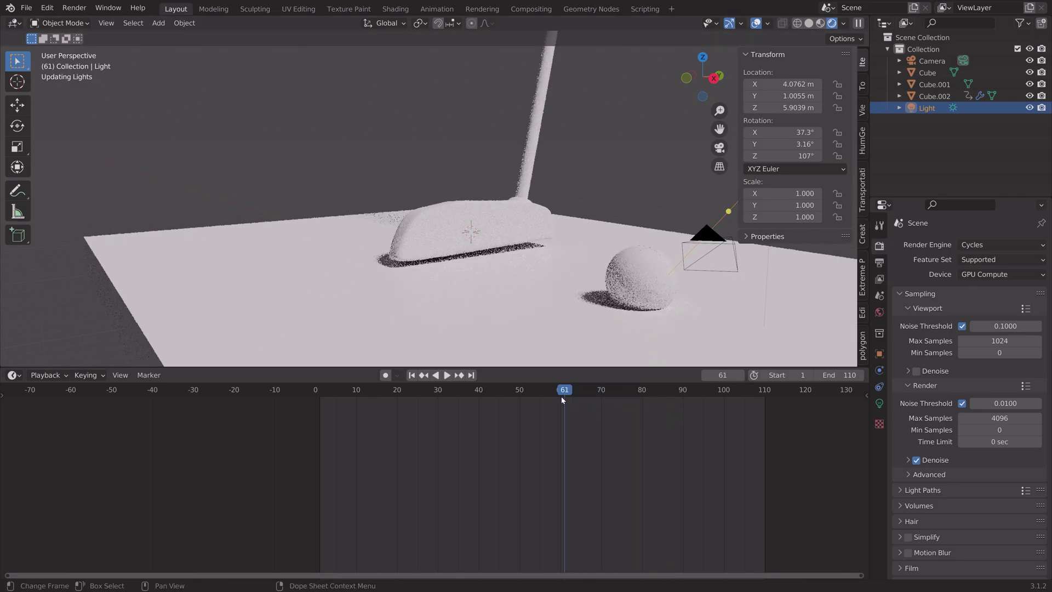
Light the world with Chelsea_Stairs_8k.jpg as an Environment Texture and save the project as tut8.blend.
left_click(879, 312)
left_click(960, 318)
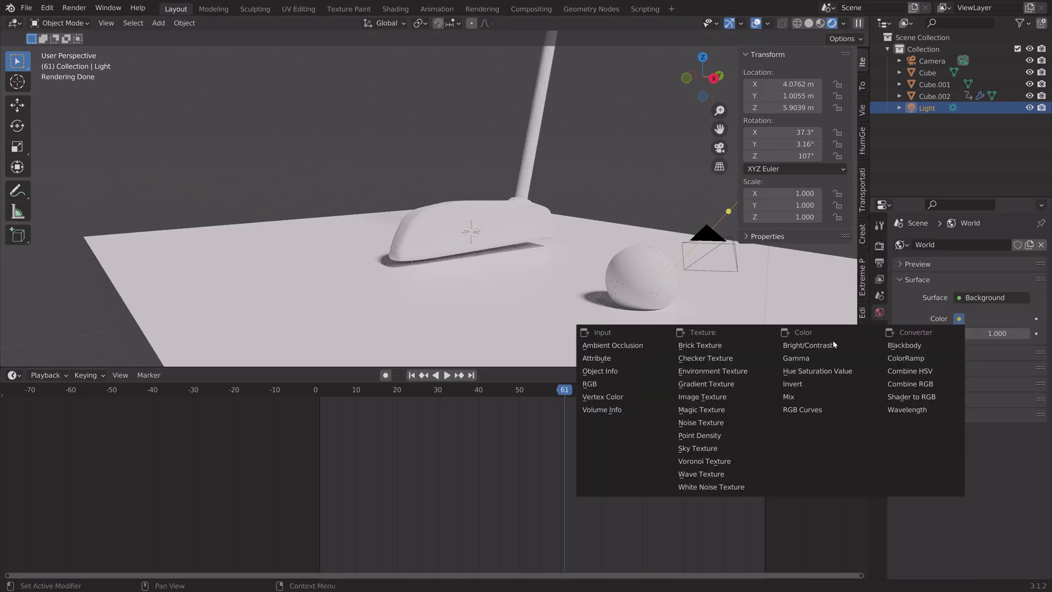
left_click(737, 371)
left_click(1011, 333)
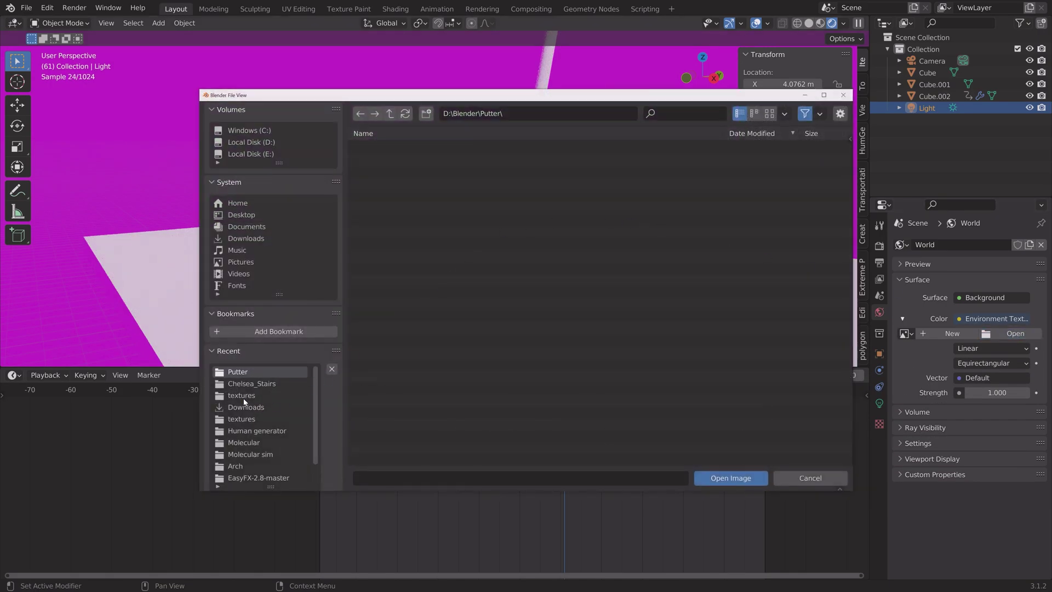
left_click(260, 385)
left_click(443, 159)
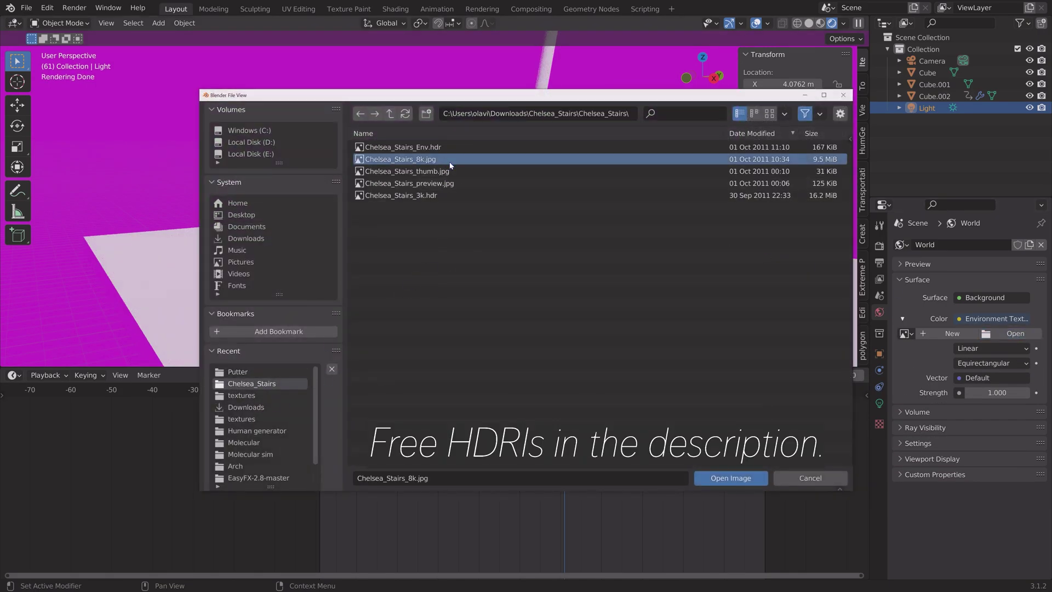
left_click(737, 481)
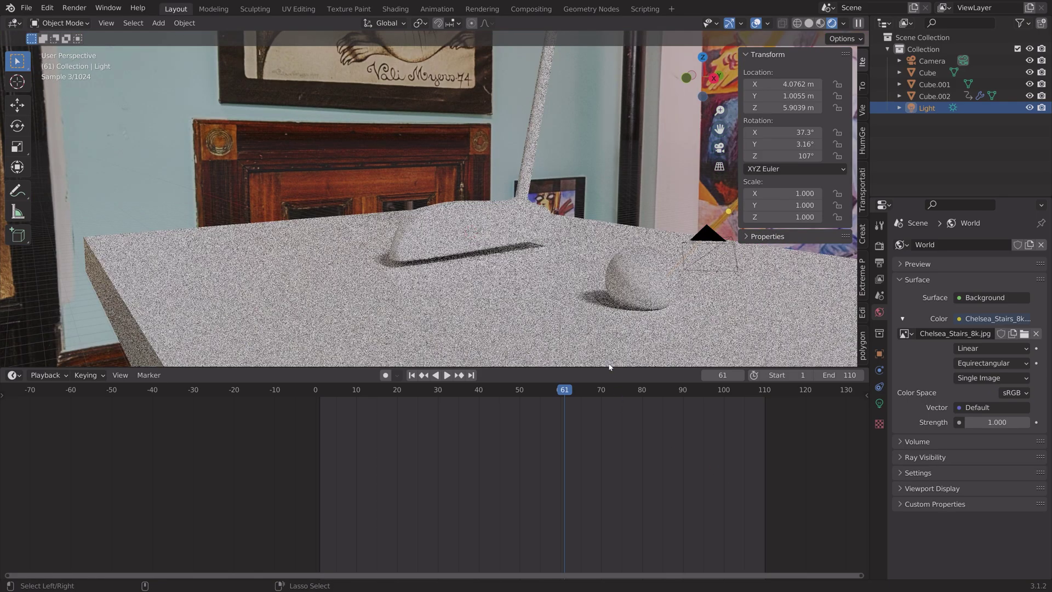
key("ctrl+shift+s")
left_click(708, 478)
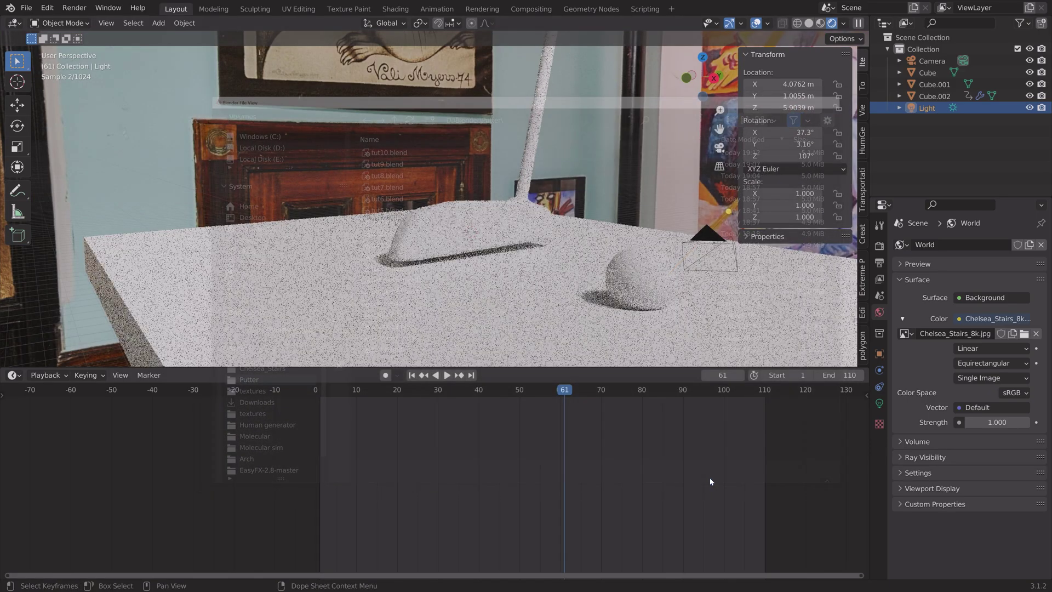
Enable the Transparent film option in the Cycles render settings so the environment image is hidden behind the scene.
key("z")
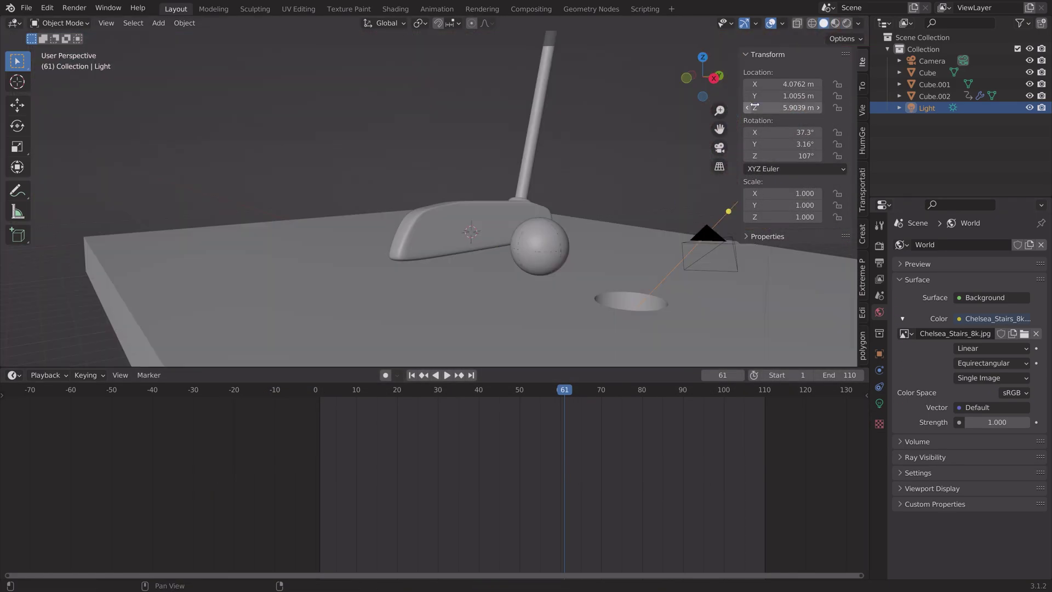
left_click(847, 23)
left_click(880, 246)
scroll(929, 525, "down", 3)
left_click(919, 517)
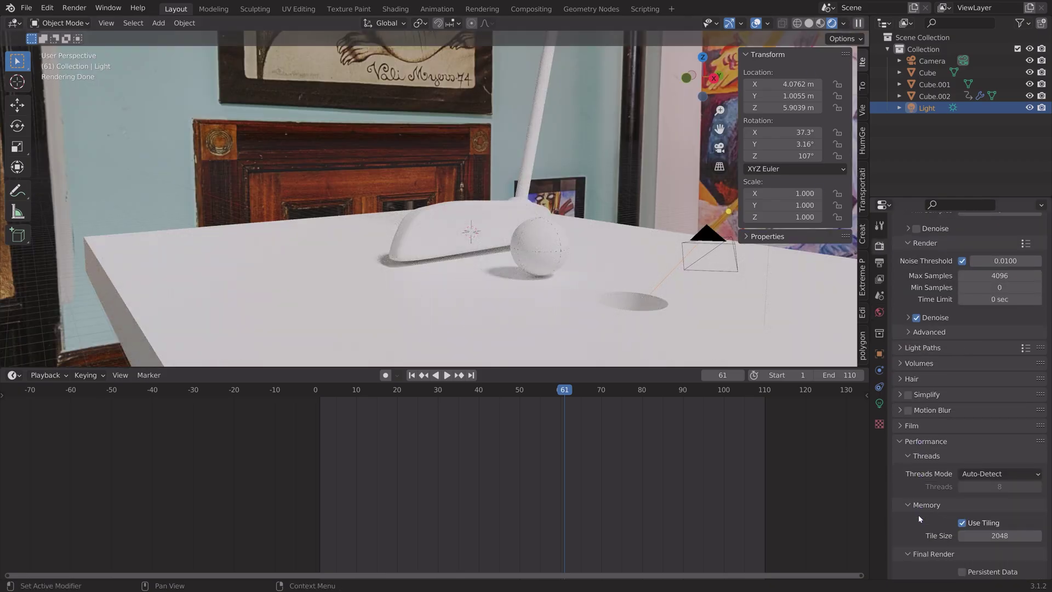
scroll(921, 516, "down", 5)
left_click(920, 356)
left_click(912, 494)
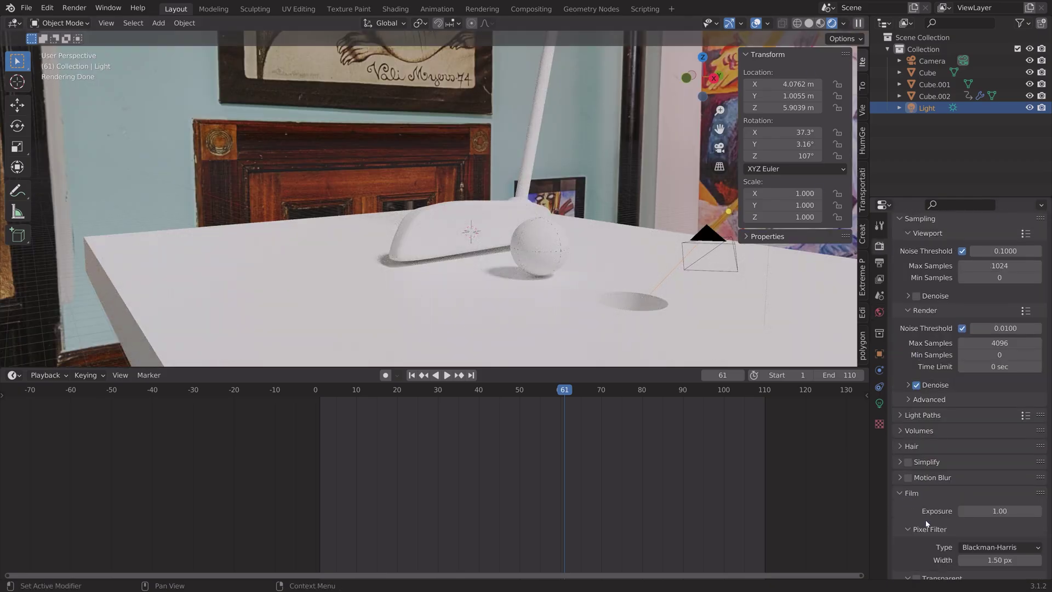
scroll(916, 483, "down", 4)
left_click(916, 459)
middle_click_drag(594, 287, 612, 268)
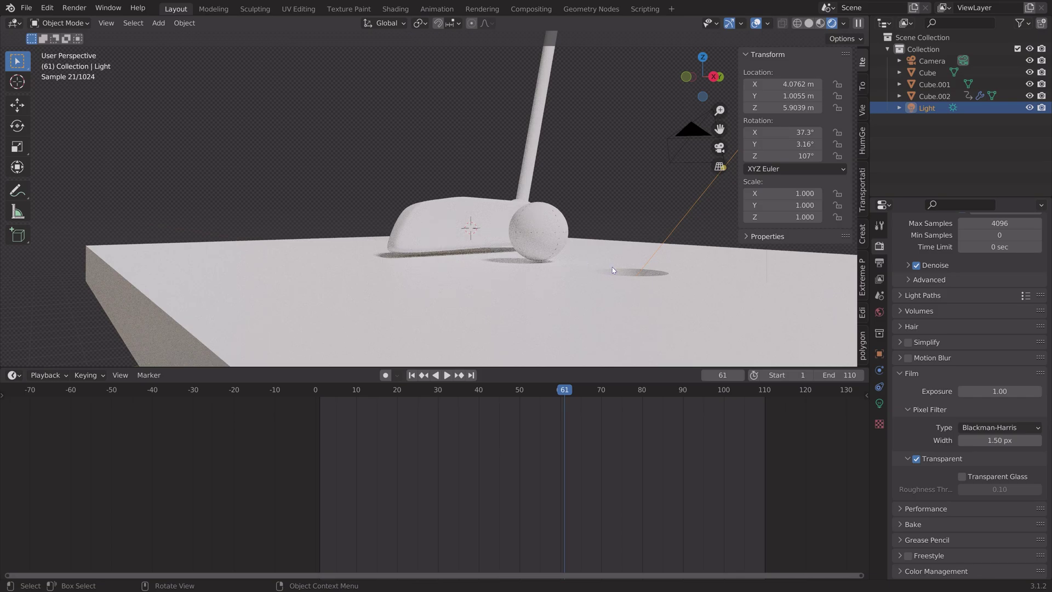
Change the slab's material surface to Glossy BSDF and darken its colour to a value of about 0.054.
left_click(603, 276)
left_click(880, 453)
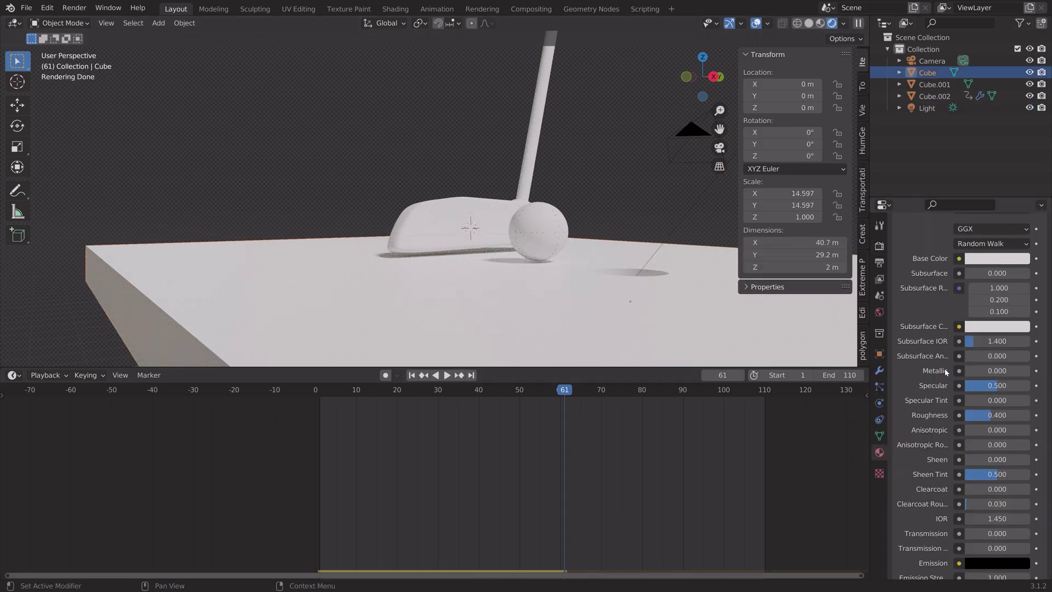
left_click(986, 347)
left_click(899, 153)
left_click(995, 384)
left_click_drag(1023, 297, 1022, 281)
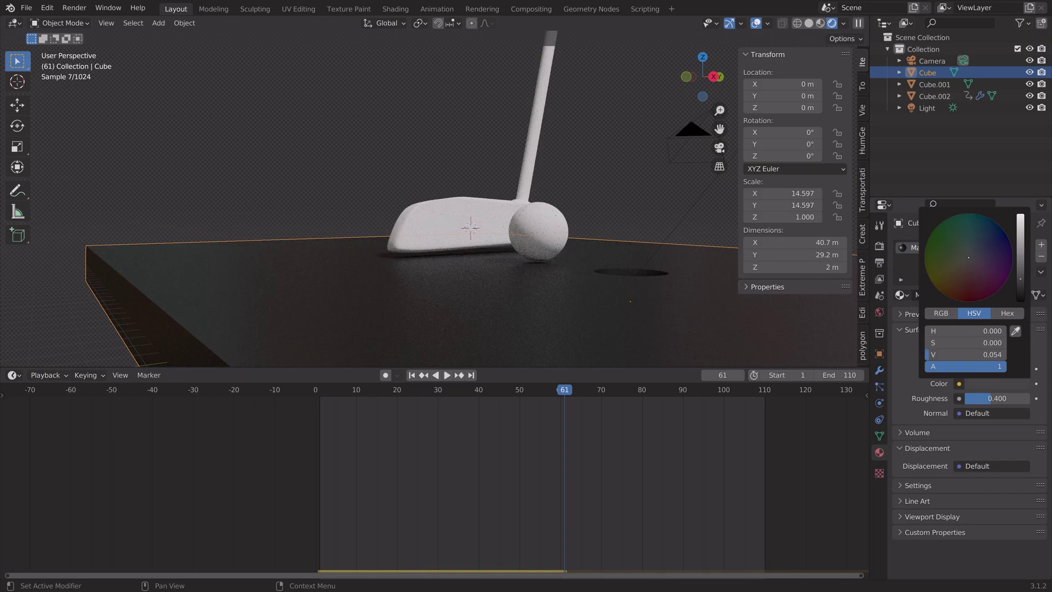
Give the ball a new Glossy BSDF material with a light blue colour and a roughness of about 0.617.
left_click(540, 233)
left_click(949, 295)
left_click(992, 348)
left_click(899, 153)
left_click(995, 383)
left_click(989, 291)
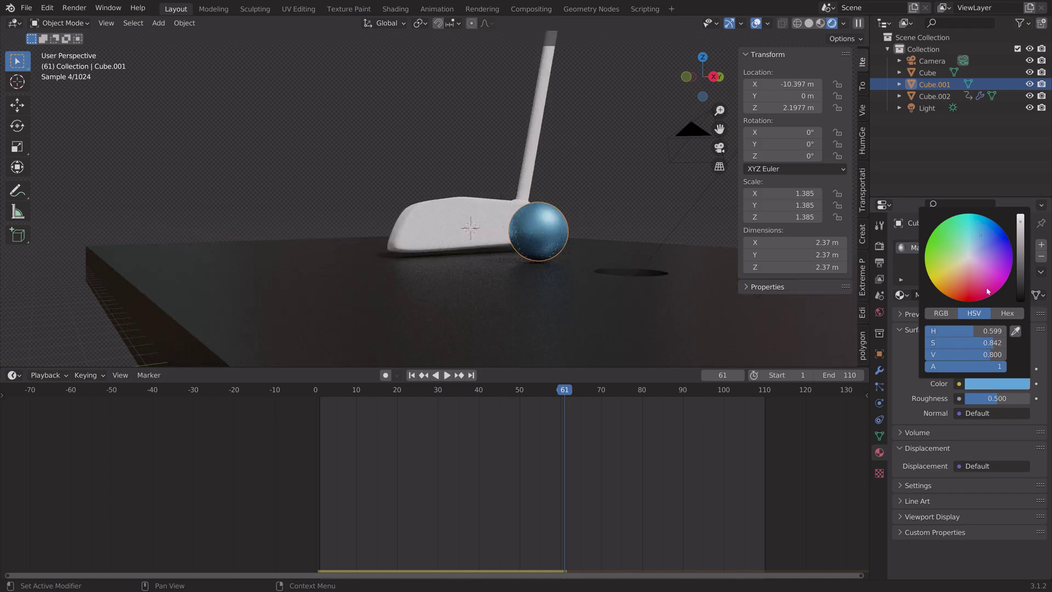
mouse_move(989, 399)
left_mouse_down()
mouse_move(980, 400)
mouse_move(998, 399)
left_mouse_up()
left_click(1001, 382)
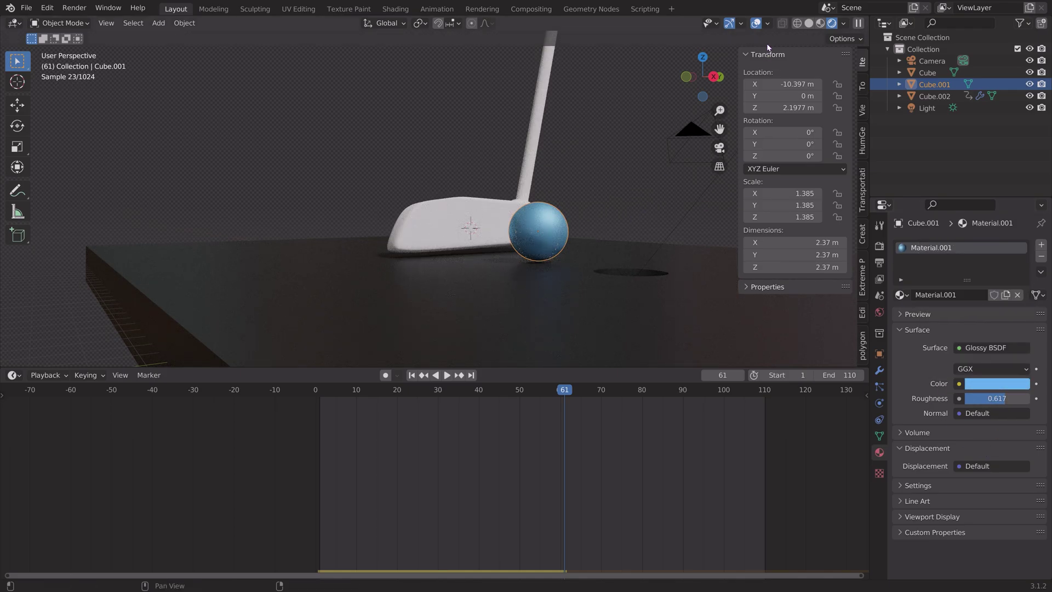
Select the putter and save the project as tut9.blend.
scroll(681, 204, "up", 2)
left_click(507, 236)
left_click(756, 23)
key("ctrl+shift+s")
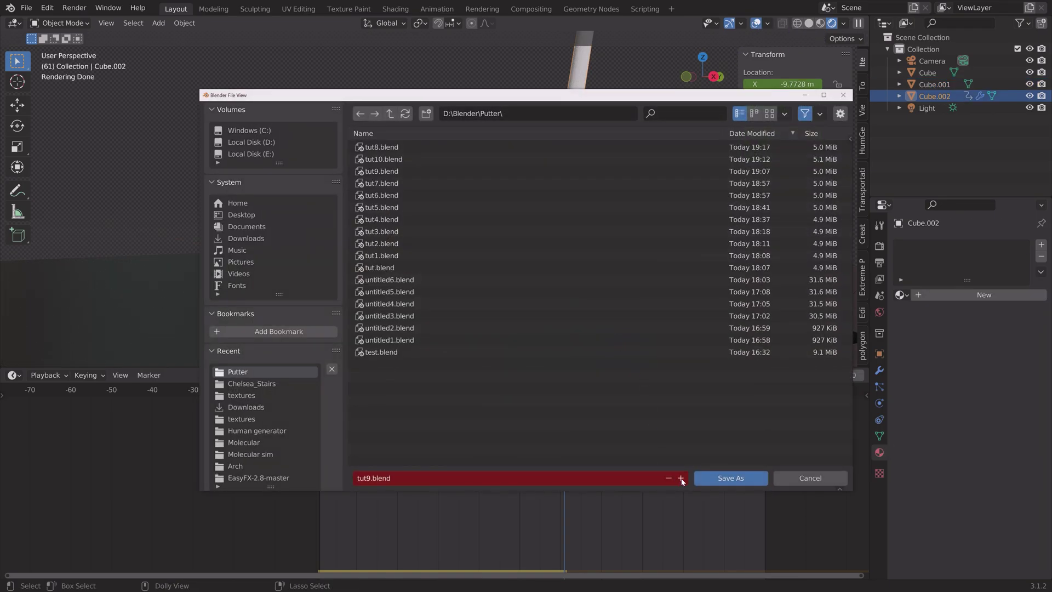
left_click(713, 477)
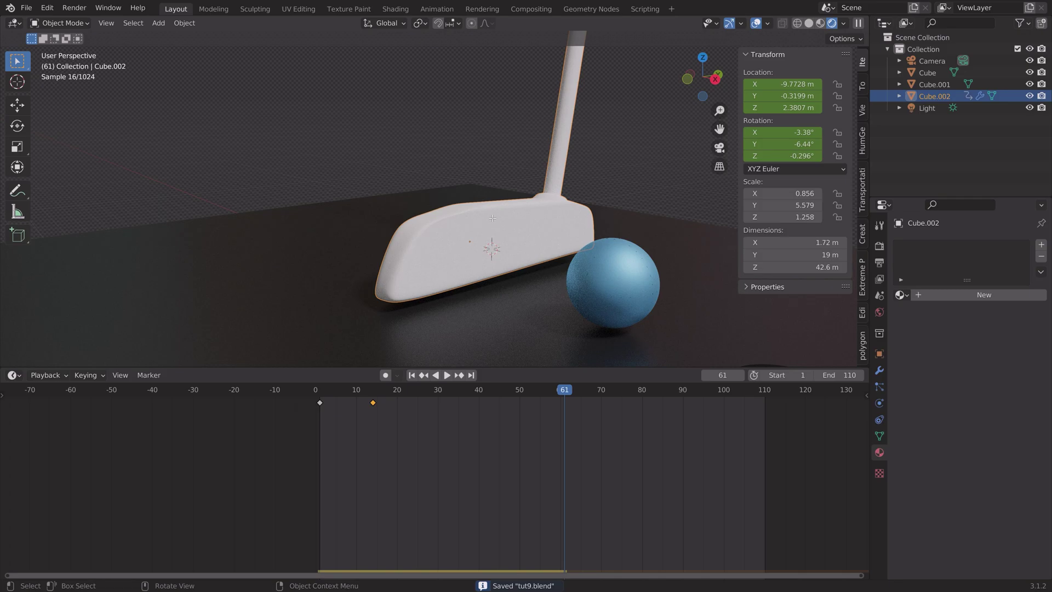
Add two new materials to the putter and assign the second one to the linked faces of its head.
key("Tab")
key("l")
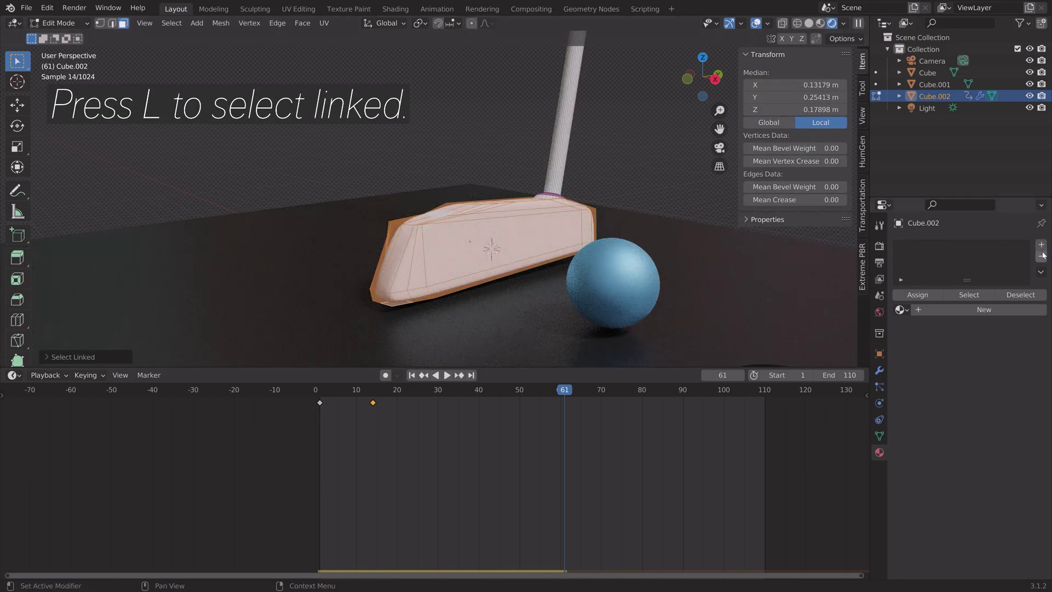
left_click(1042, 245)
left_click(972, 310)
left_click(1042, 245)
left_click(930, 327)
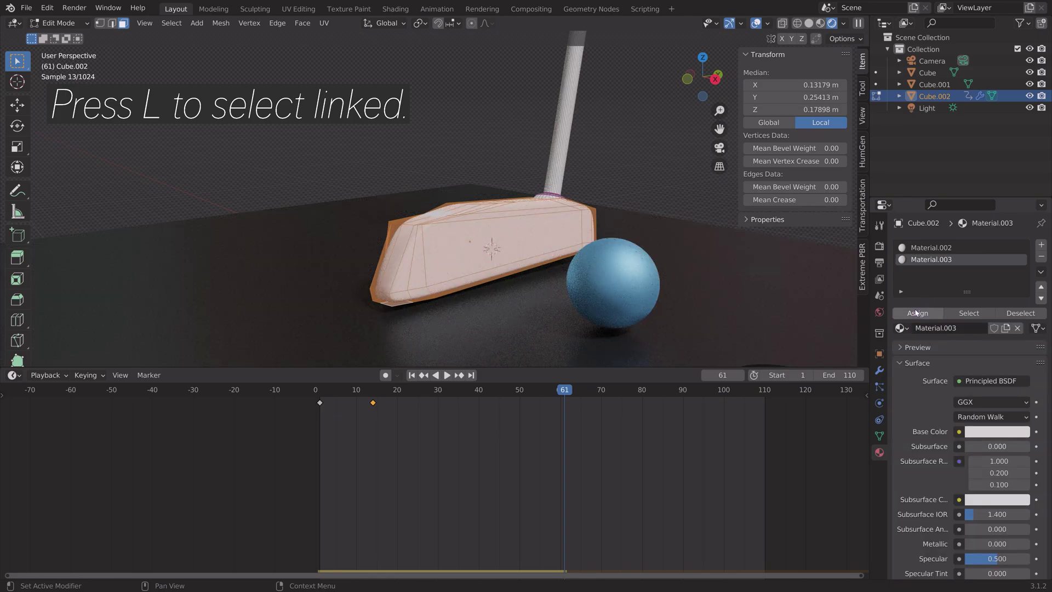
left_click(915, 314)
Save the project as tut10.blend.
left_click(996, 385)
key("ctrl+shift+s")
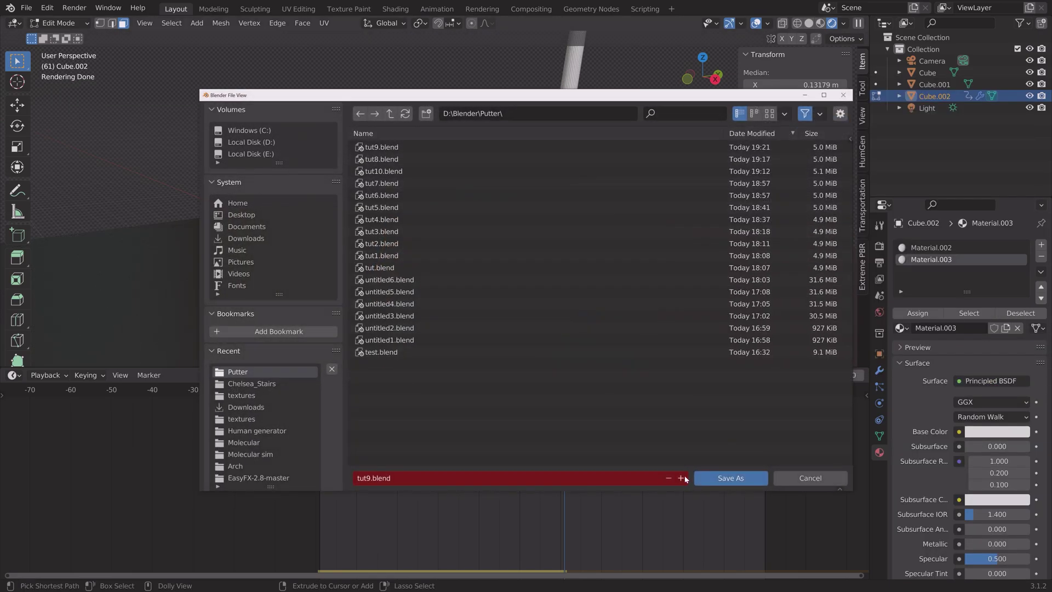
left_click(722, 478)
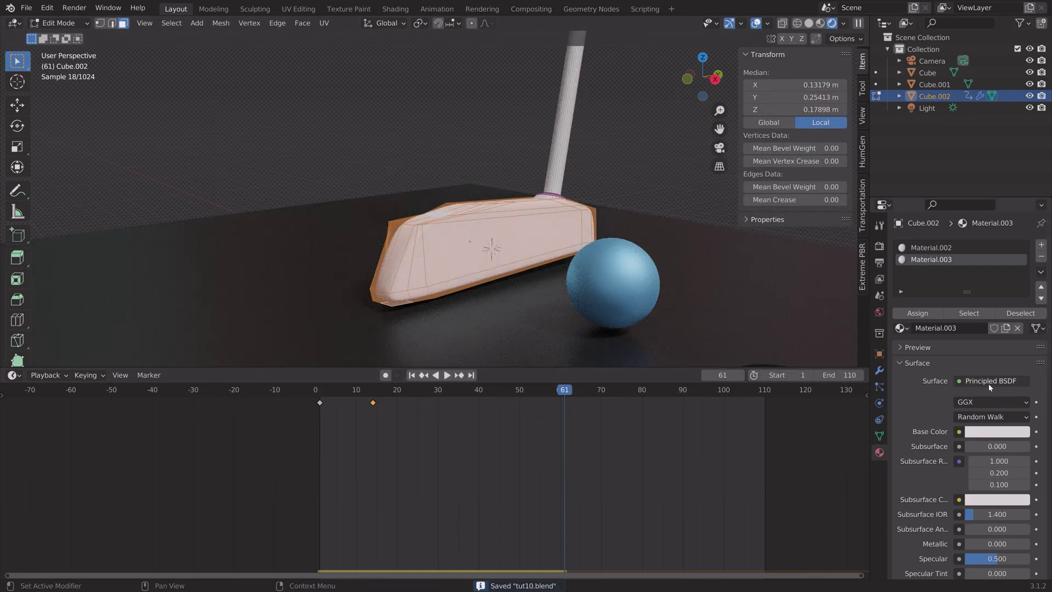
Make the putter head's material a near-black Glossy BSDF with a roughness of about 0.349.
left_click(989, 386)
left_click(884, 174)
left_click(998, 417)
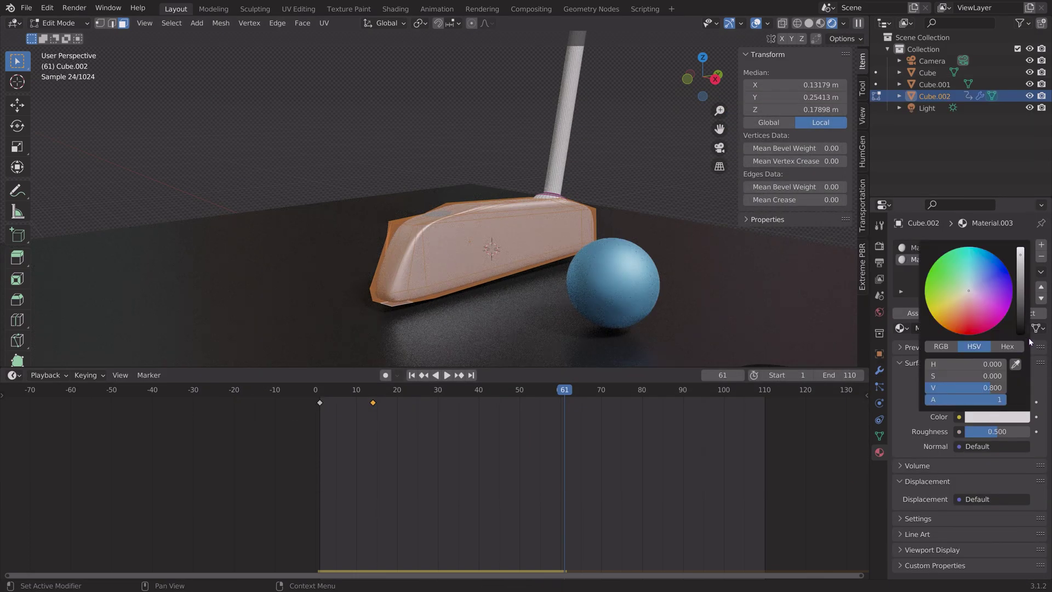
left_click(1020, 332)
key("Tab")
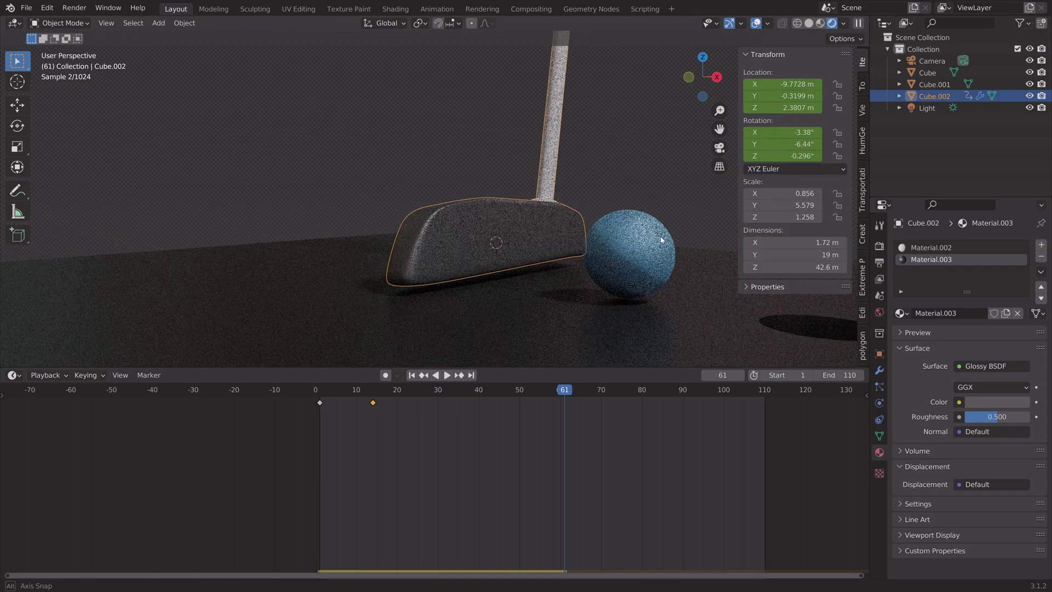
left_click_drag(999, 416, 989, 419)
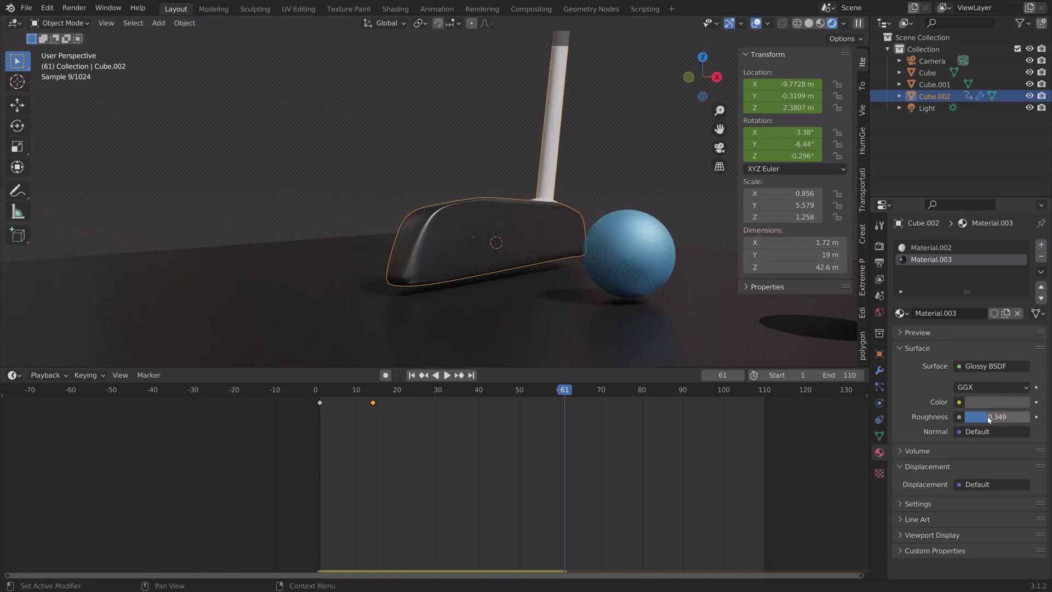
Make the putter shaft's material a Glossy BSDF with a roughness of about 0.303 and a darker grey colour.
left_click(932, 247)
left_click(992, 366)
left_click(882, 159)
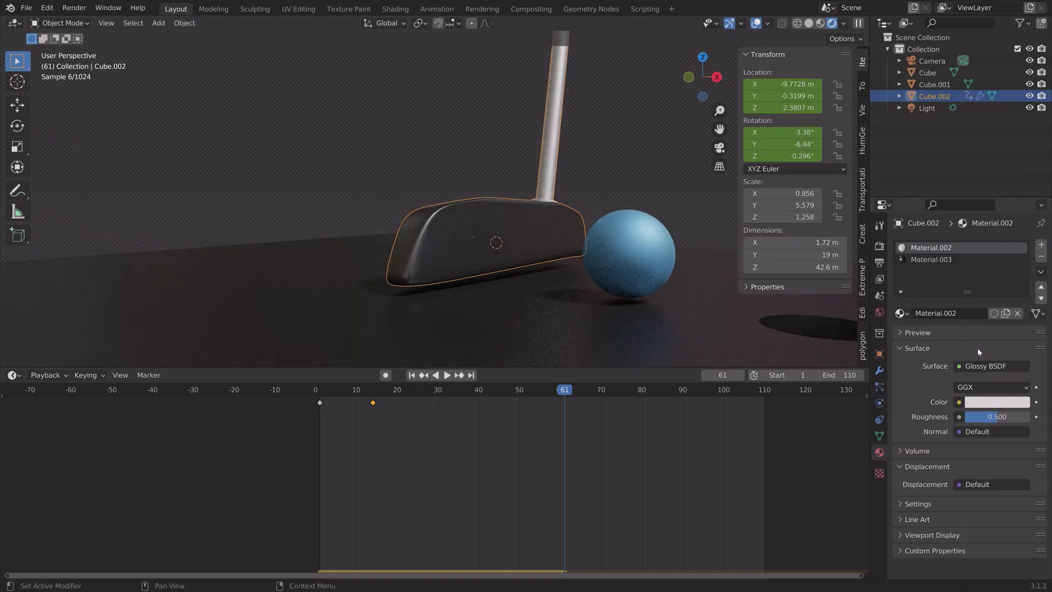
left_click_drag(997, 416, 986, 419)
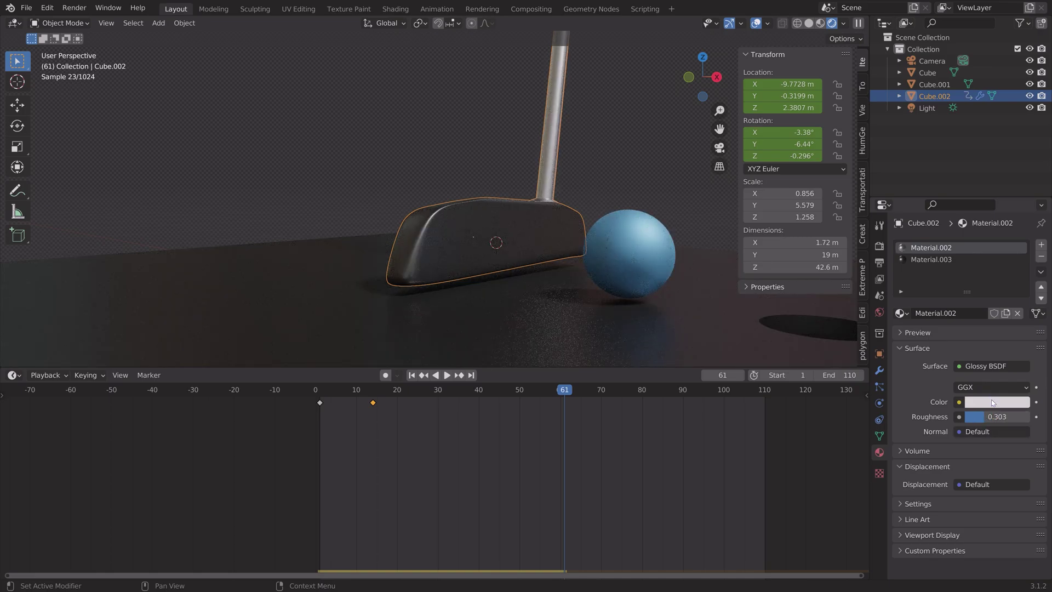
left_click(993, 403)
left_click_drag(1022, 245, 1021, 267)
Hide the viewport overlays and replay the putting simulation in rendered shading.
scroll(653, 196, "down", 2)
left_click(755, 24)
middle_click_drag(649, 153, 657, 332)
scroll(627, 230, "up", 1)
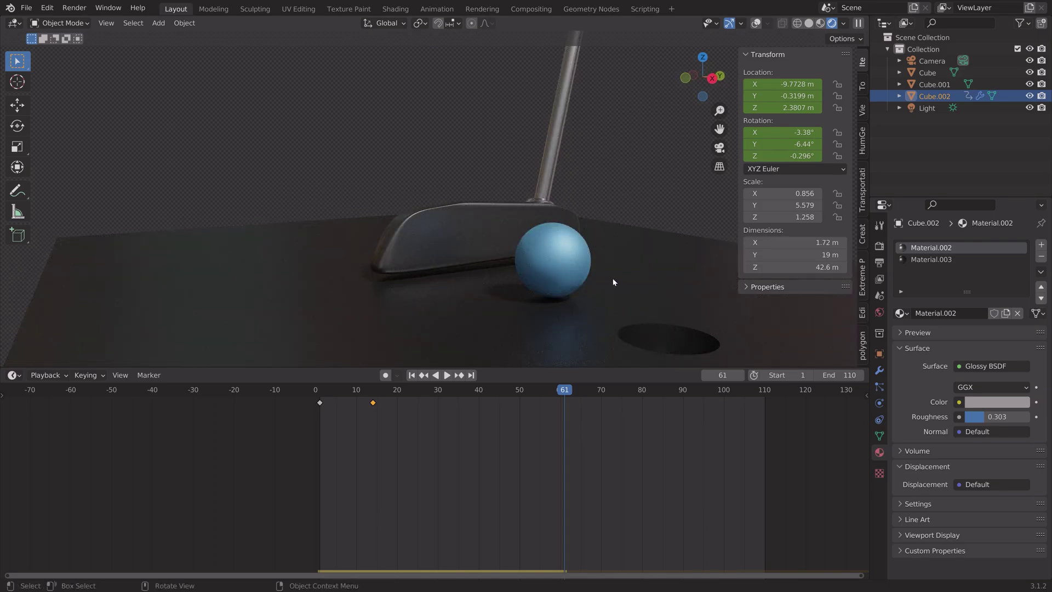
left_click(360, 392)
key("space")
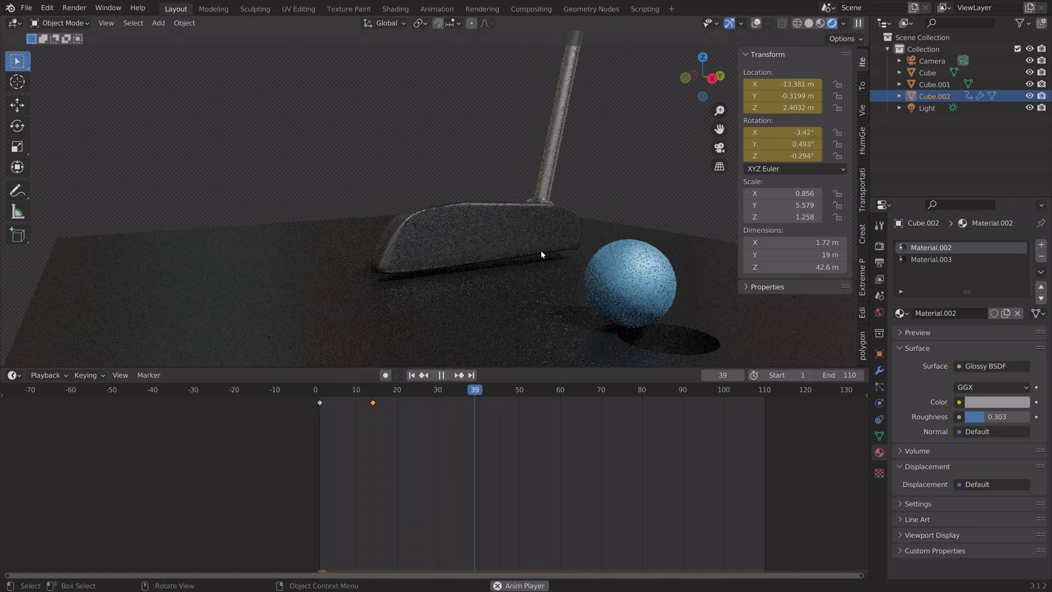
key("Escape")
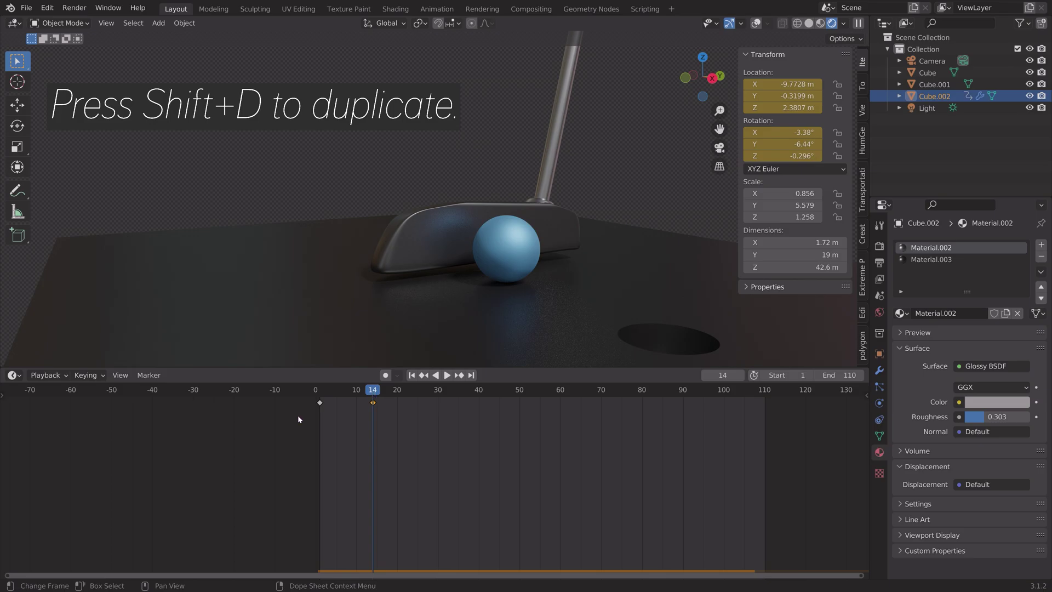
Duplicate the putter's starting keyframe to about frame 39 and replay the animation from the beginning.
key("shift+d")
left_click(486, 417)
mouse_move(371, 392)
left_mouse_down()
mouse_move(333, 393)
mouse_move(437, 400)
mouse_move(357, 393)
left_mouse_up()
key("space")
key("space")
left_click_drag(440, 404, 476, 405)
left_click_drag(461, 392, 326, 392)
key("space")
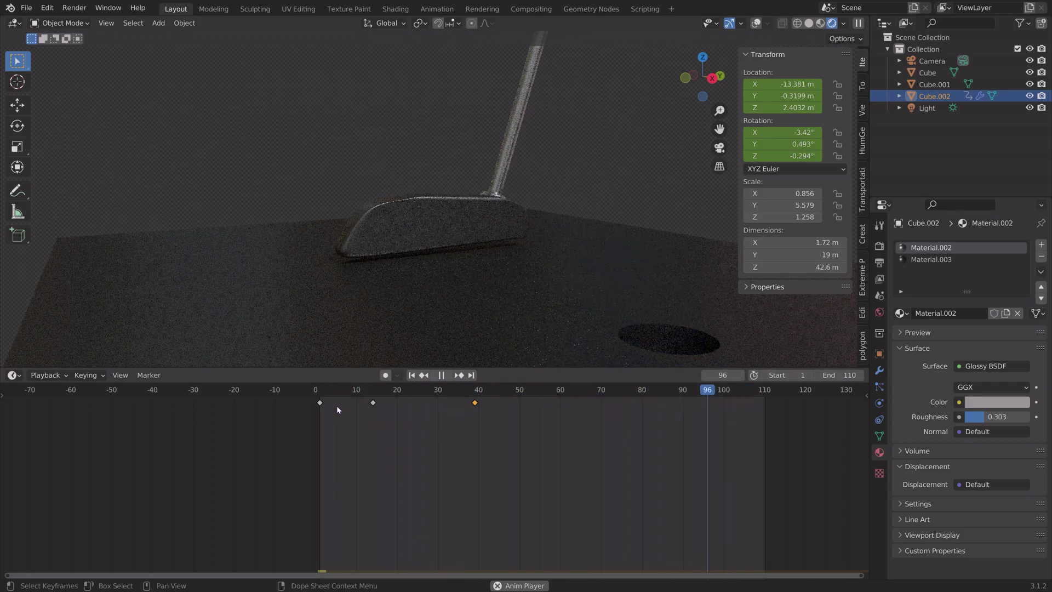
Save the project as the next numbered version of the tut file.
key("space")
key("ctrl+shift+s")
left_click(692, 477)
left_click(733, 478)
Align the camera to a low view of the putter and hole, and lock the camera to the view to refine the framing.
middle_click_drag(596, 257, 516, 222)
key("ctrl+alt+KP_0")
left_click(862, 109)
left_click(792, 202)
scroll(519, 227, "down", 2)
middle_click_drag(516, 223, 514, 244, "shift")
left_click_drag(497, 390, 328, 390)
scroll(440, 299, "up", 1)
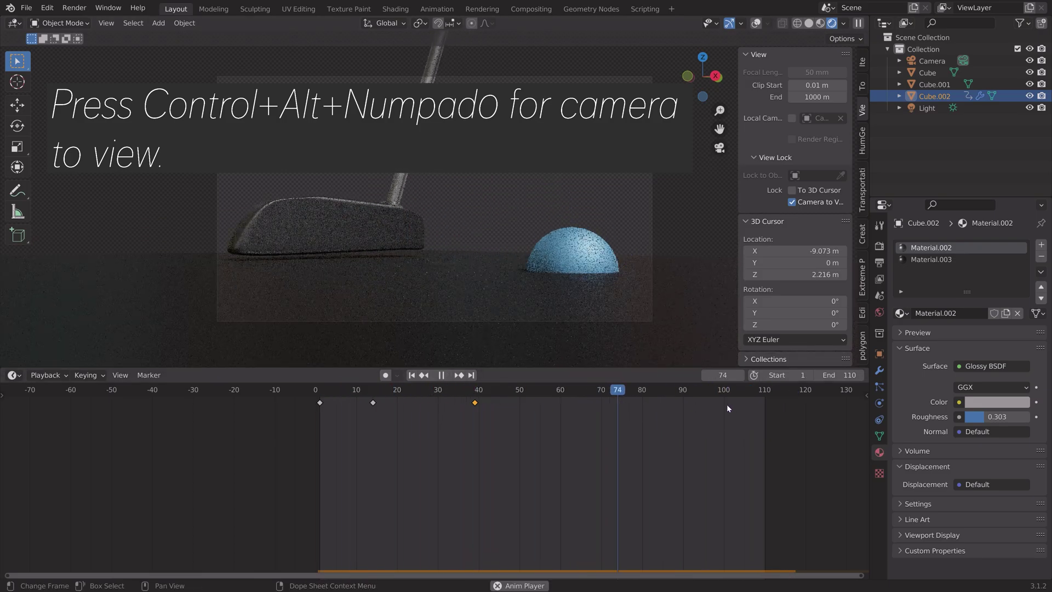
Stop the playback and set the animation's end frame to 100.
key("space")
left_click(840, 375)
type("100")
key("Return")
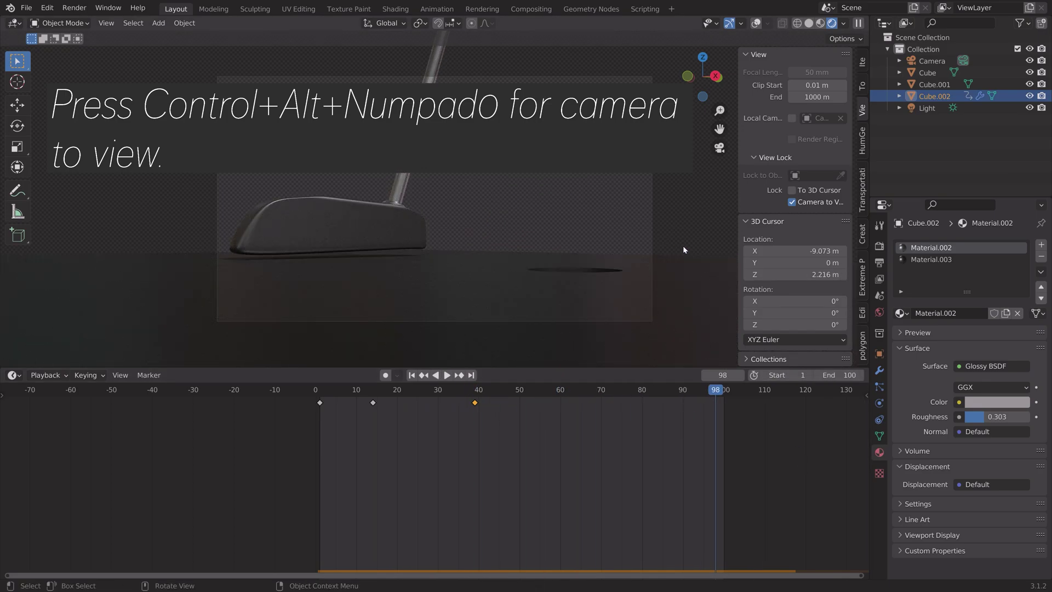
Set the render output's resolution percentage to 200%.
left_click(880, 246)
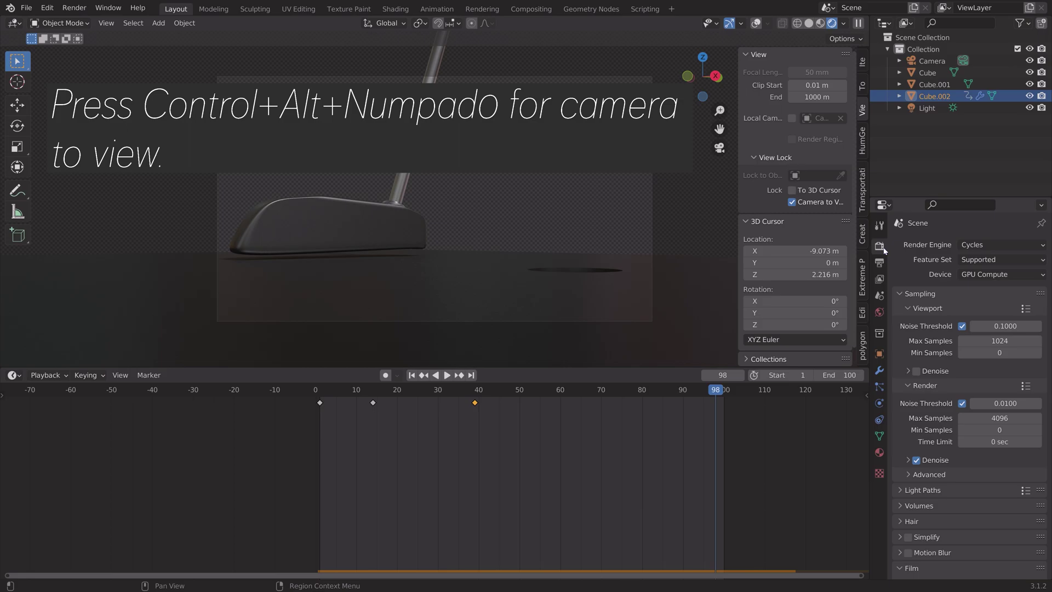
left_click(880, 263)
left_click(1000, 284)
type("200")
key("Return")
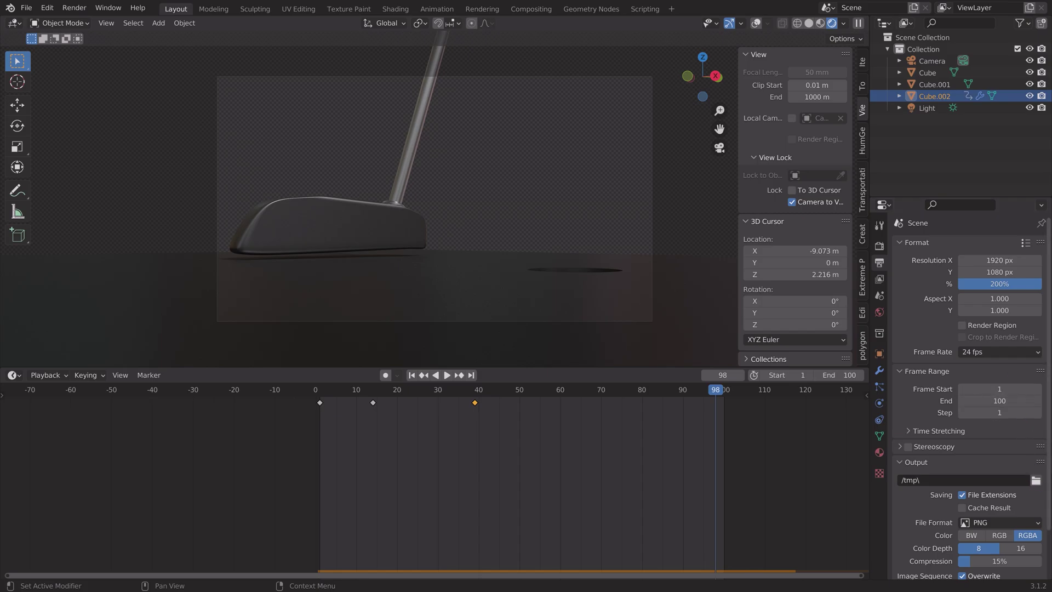
Create a "Ball loop" folder in E:\Large renders and set the render output path there with the file name tut.
left_click(1037, 480)
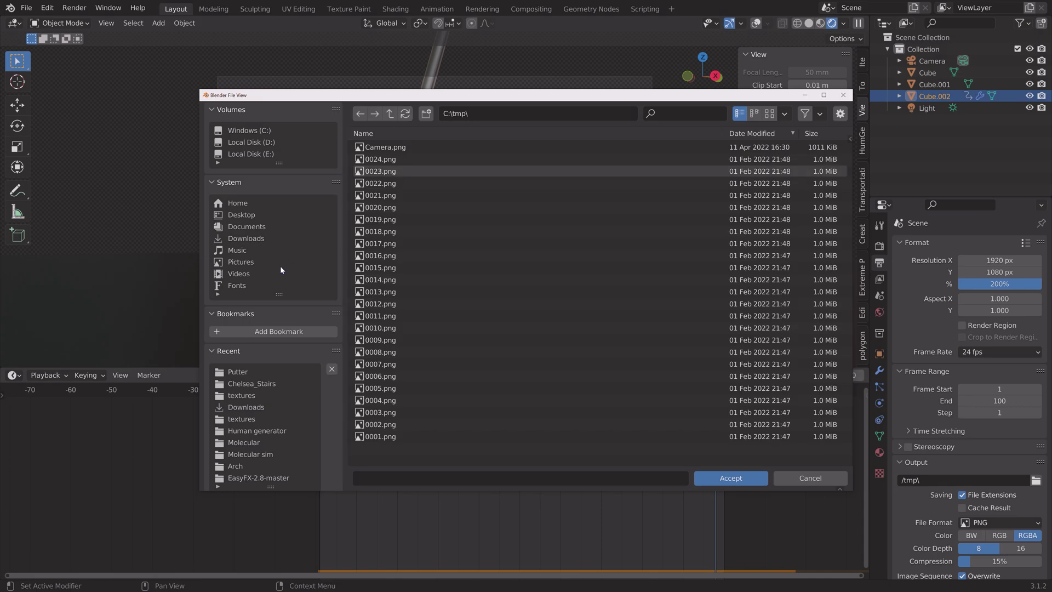
left_click(250, 153)
double_click(403, 173)
left_click(427, 114)
type("Ball loop")
key("Return")
double_click(393, 145)
left_click(445, 482)
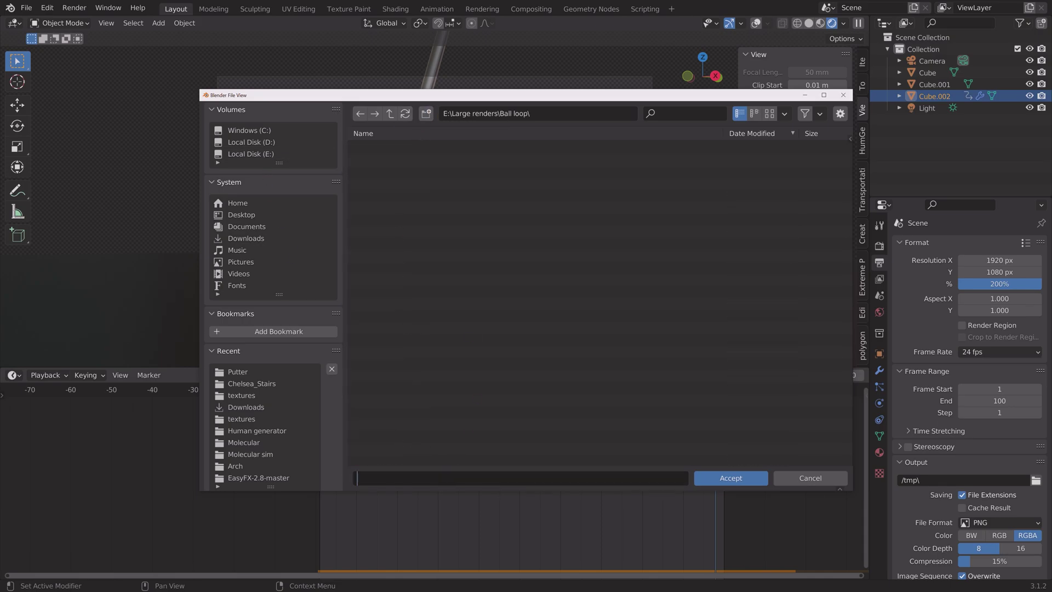
type("tut")
key("Return")
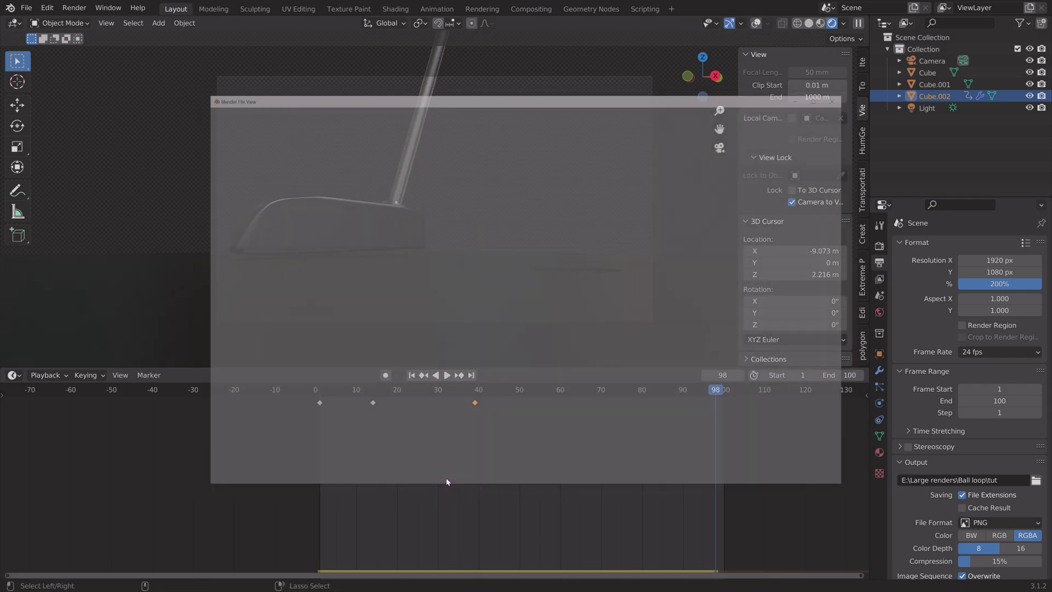
Save the project as tut12.blend.
key("ctrl+shift+s")
left_click(682, 478)
left_click(731, 478)
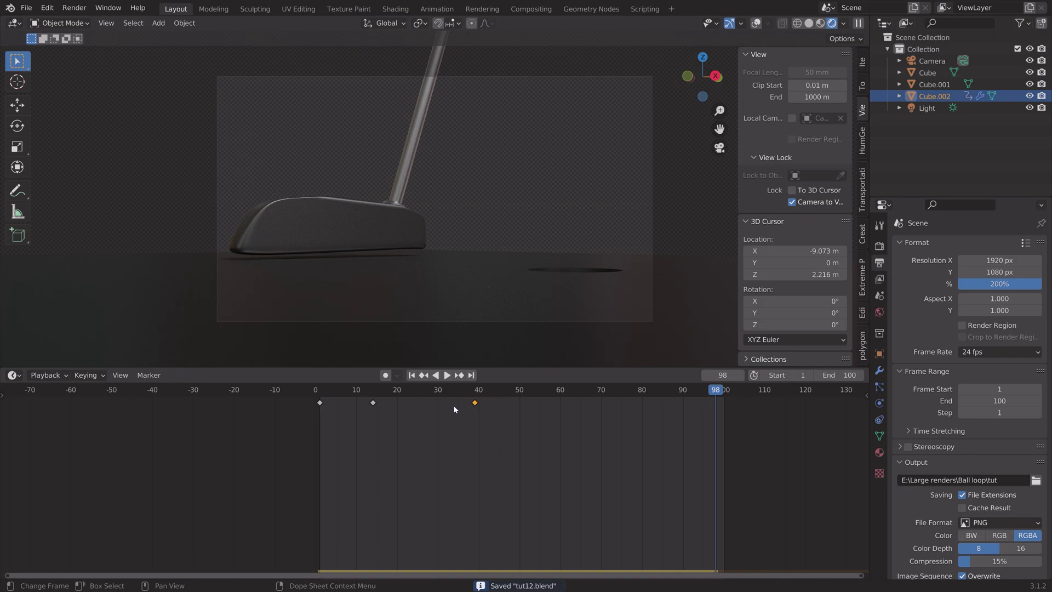
Return to the start of the timeline, bake the Rigid Body World cache for frames 1 to 250 and play it back.
left_click_drag(429, 393, 316, 406)
key("space")
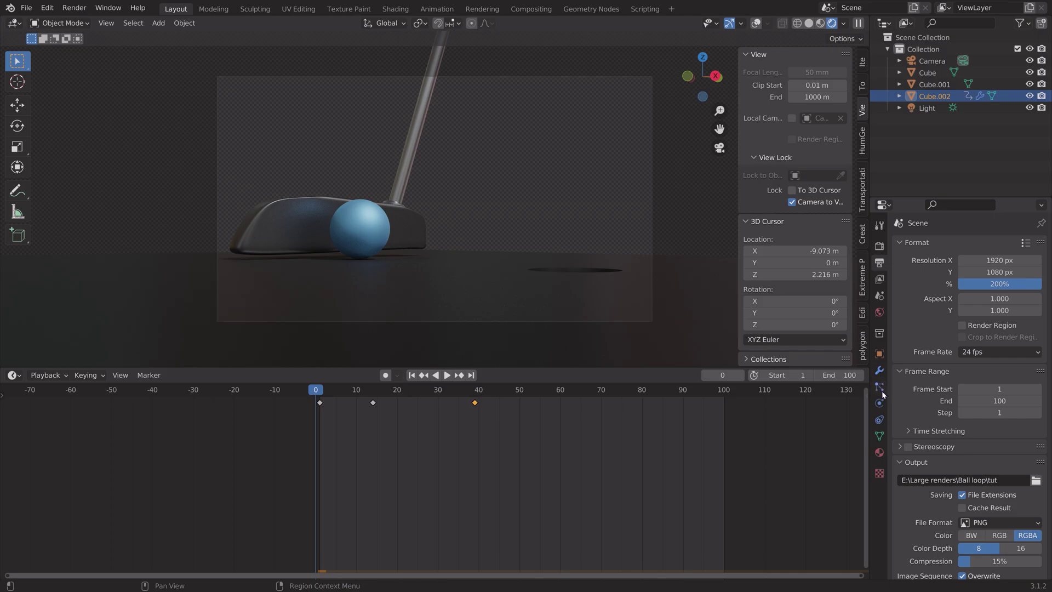
left_click(882, 297)
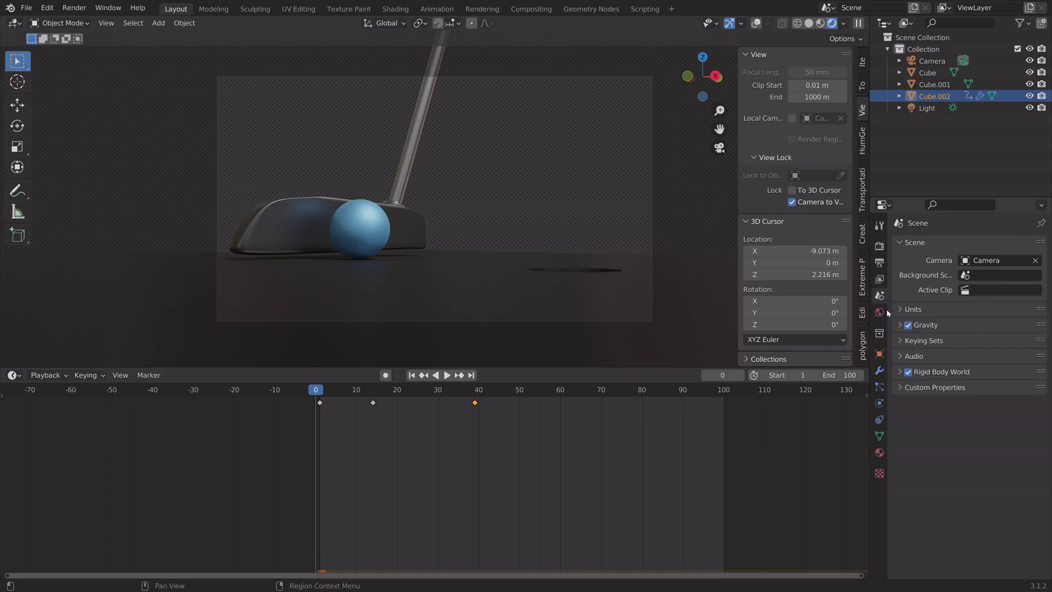
left_click(902, 373)
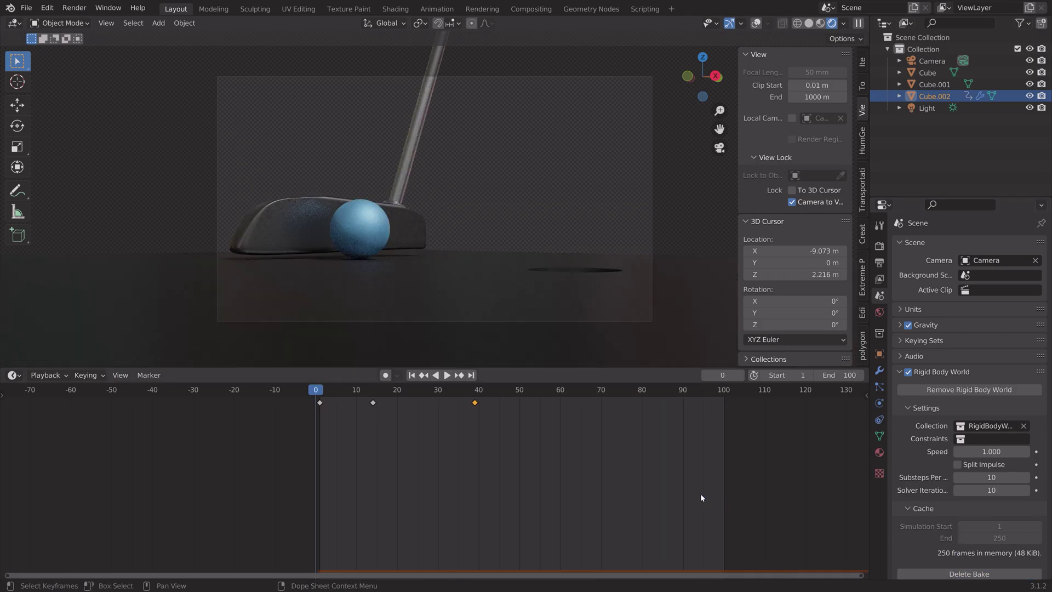
key("space")
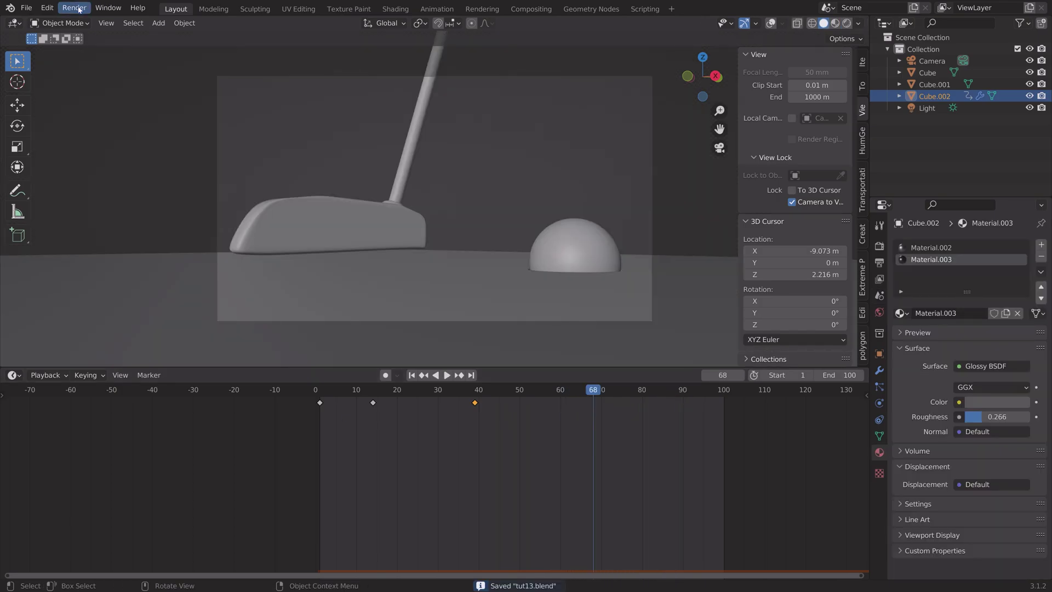
Render the complete putting animation from the camera.
left_click(77, 9)
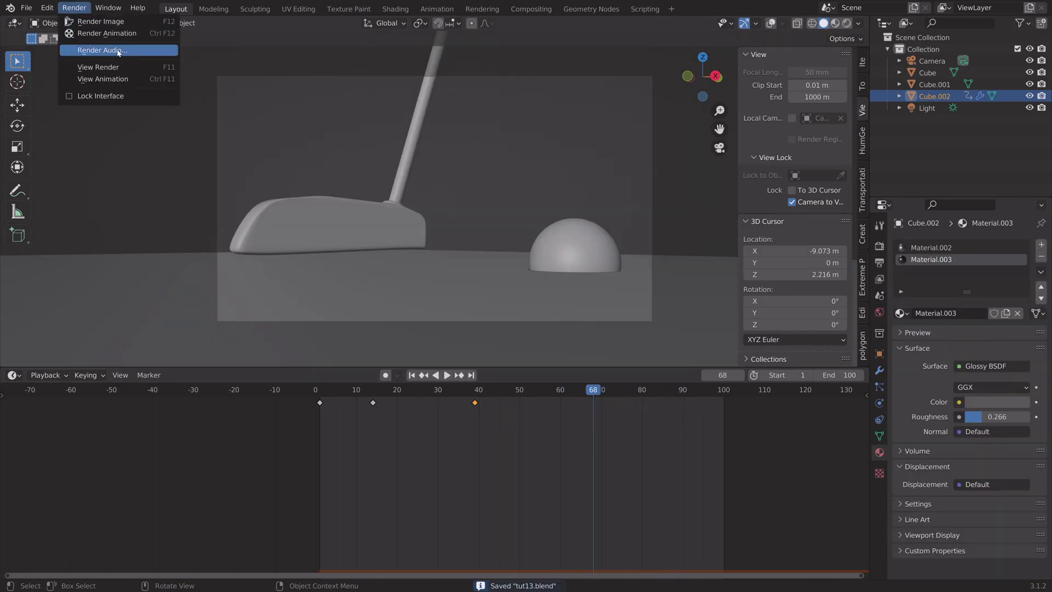
left_click(115, 35)
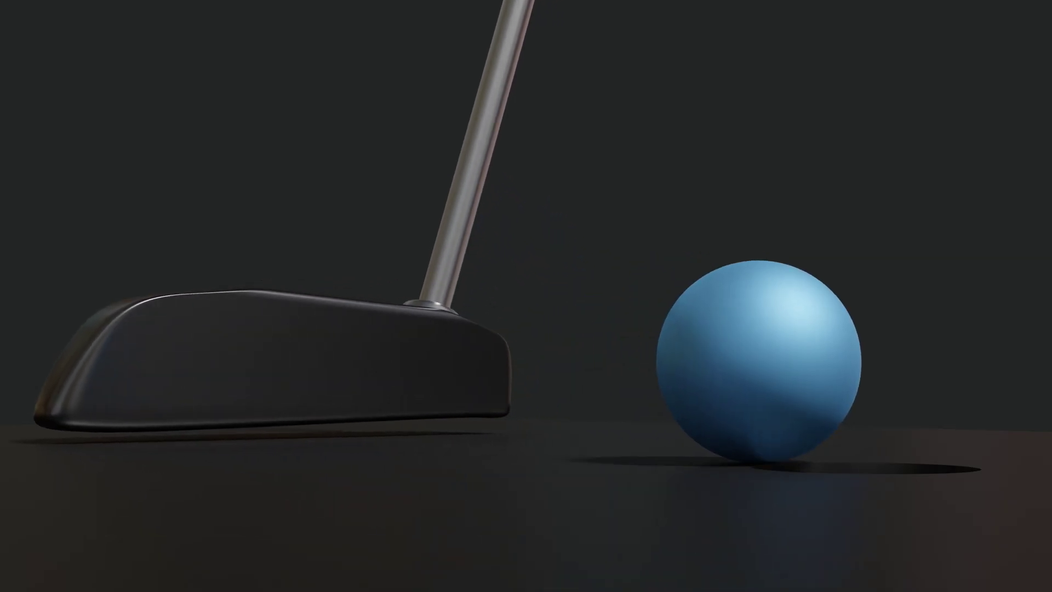